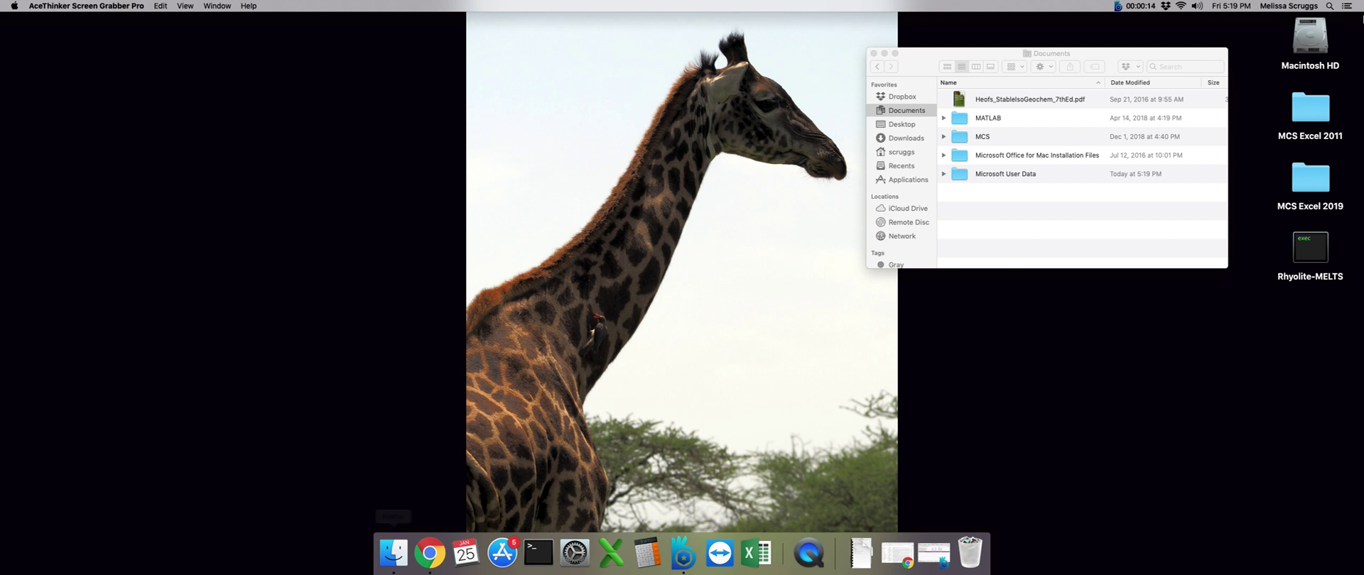
Browse Documents > MCS > INPUT & OUTPUT and open MES_RFC_1.xlsx, leaving PROTOTYPE unrenamed
click(900, 110)
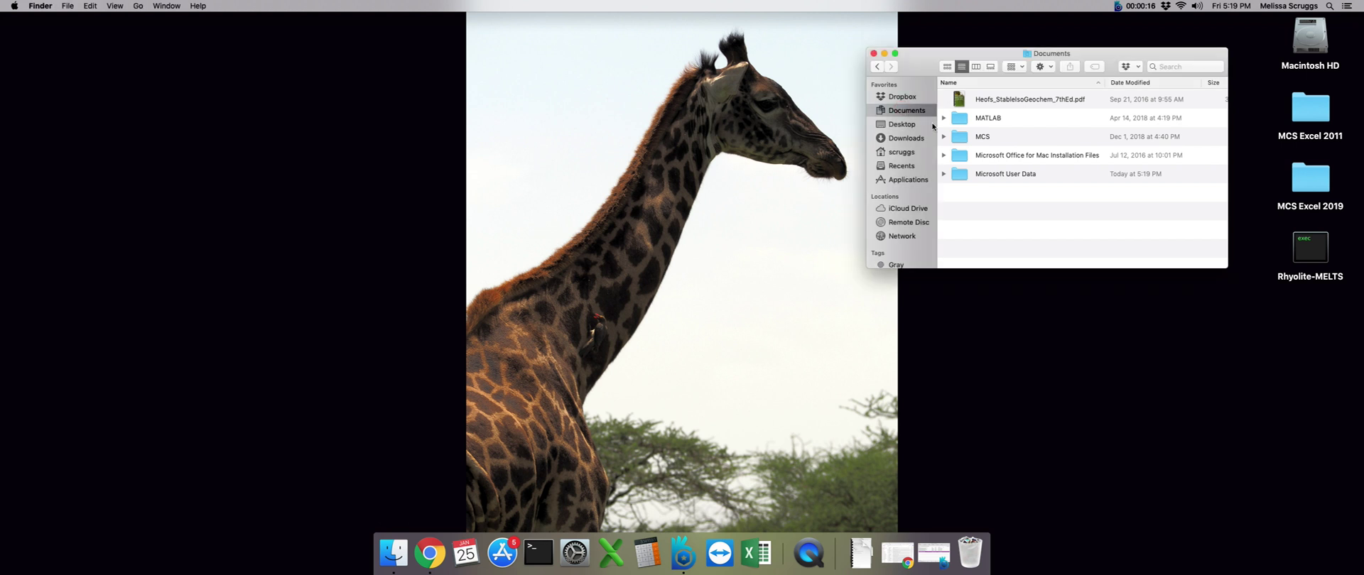
double_click(1003, 137)
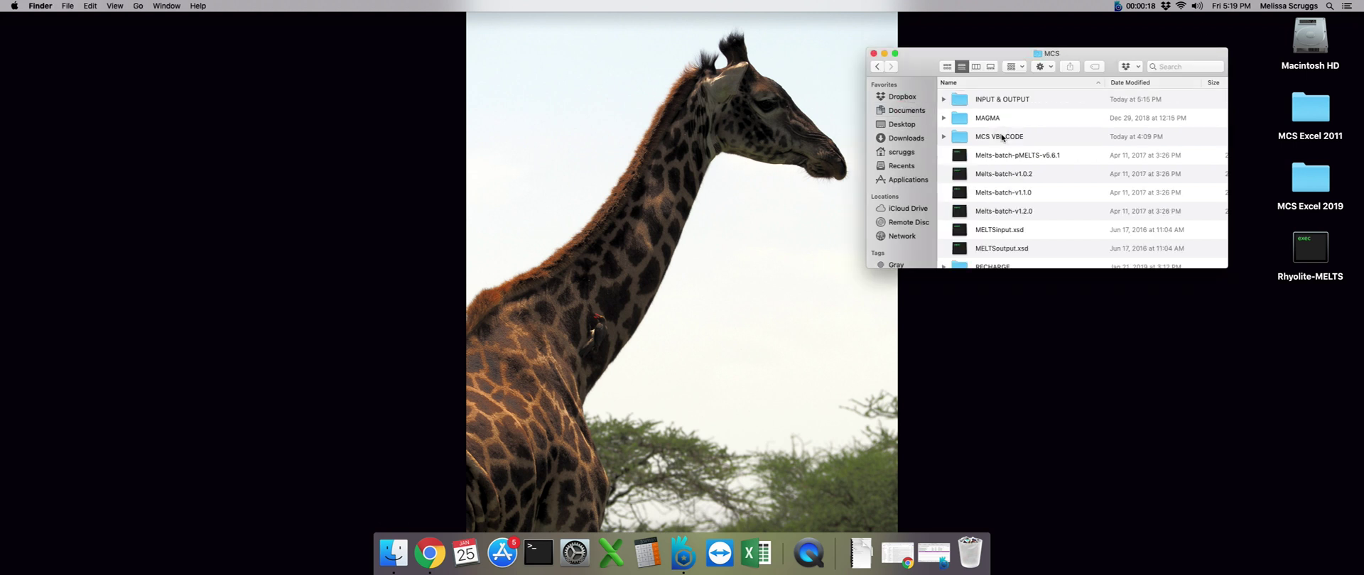
double_click(956, 106)
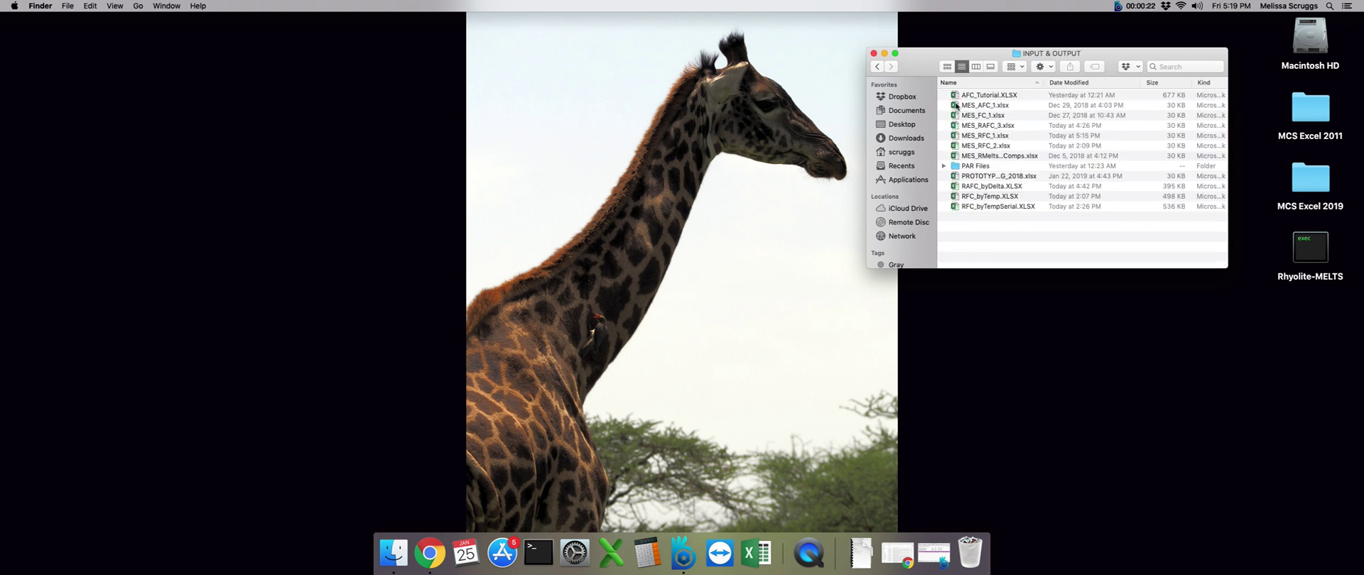
click(987, 177)
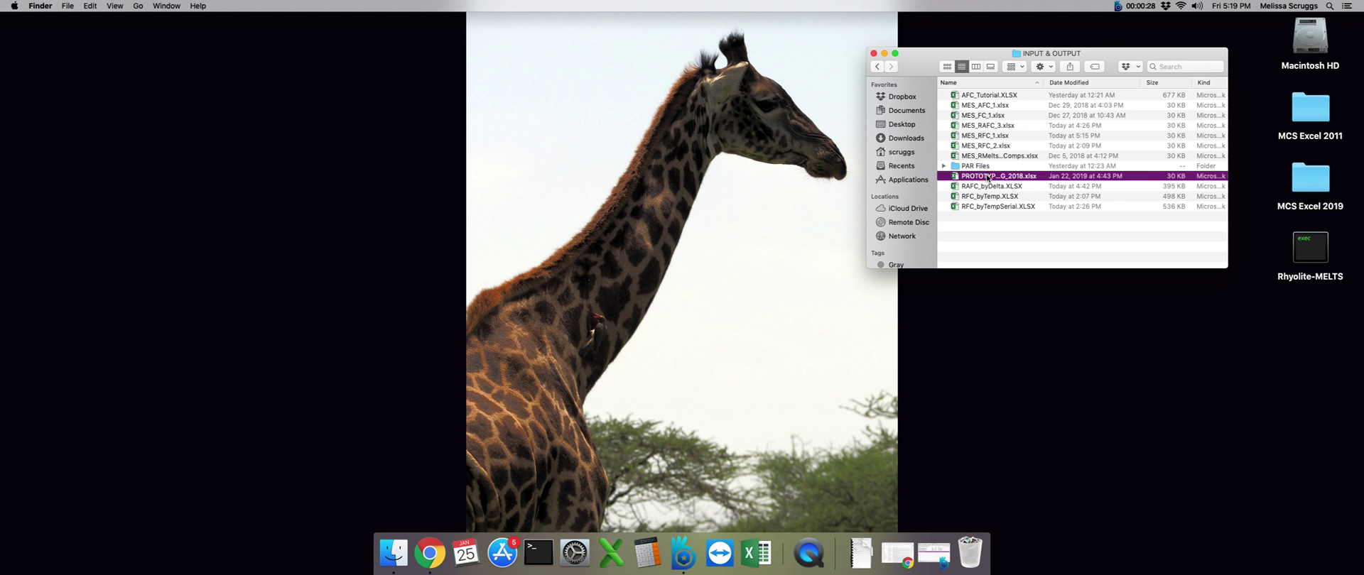
click(987, 177)
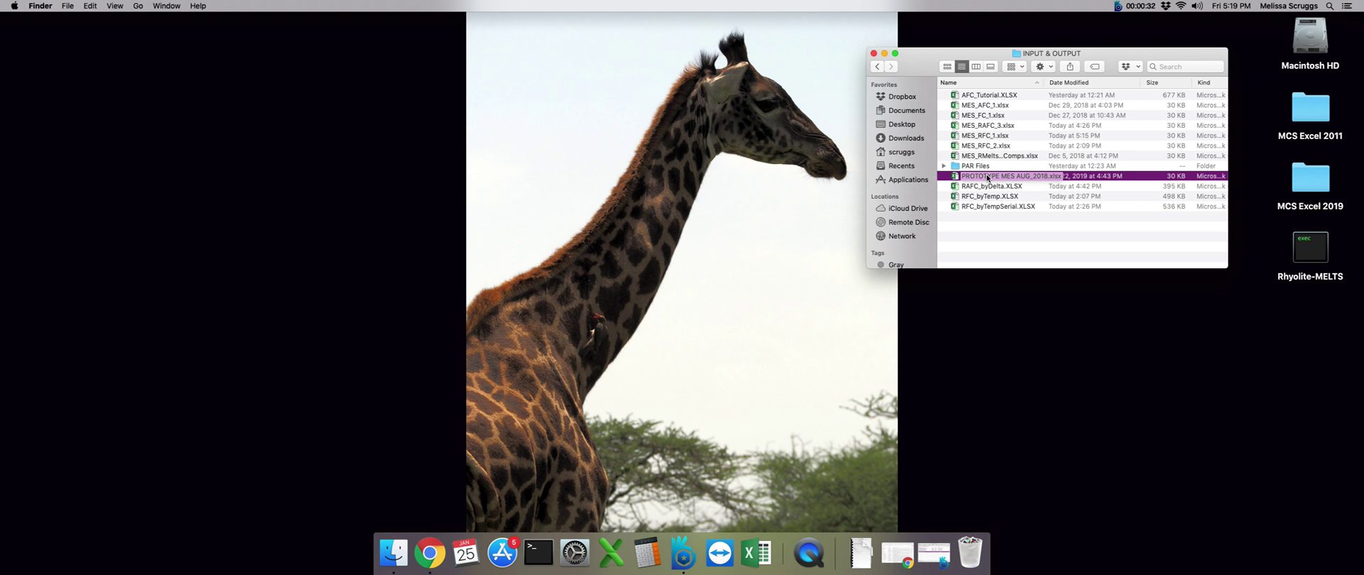
key(Escape)
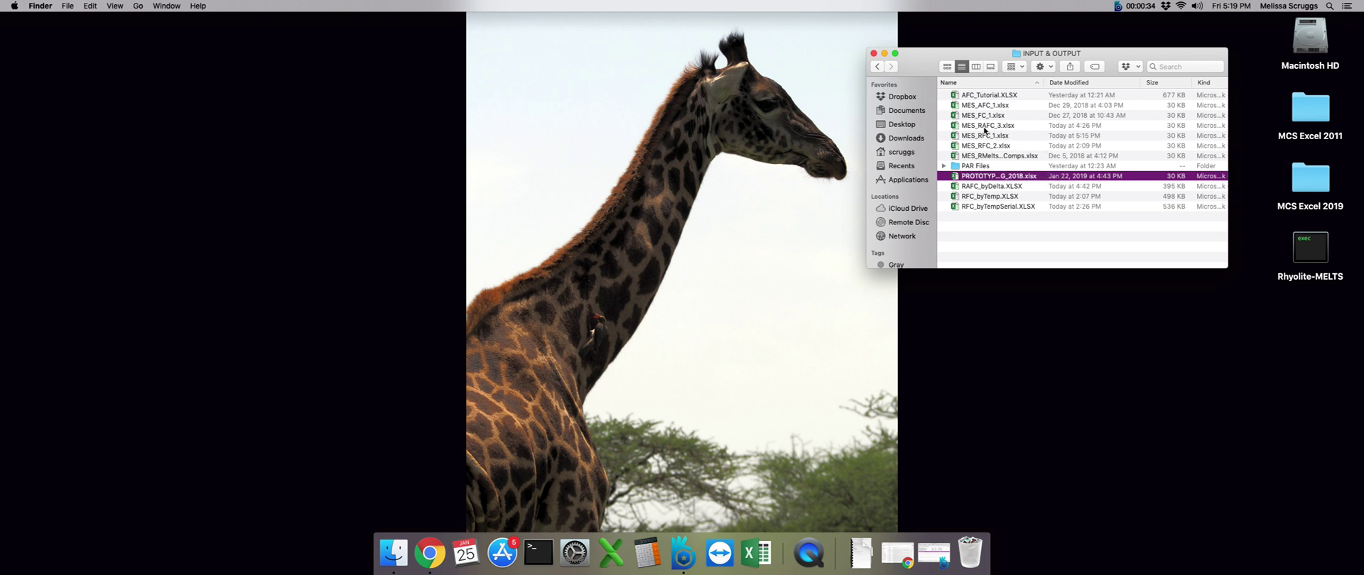
click(981, 136)
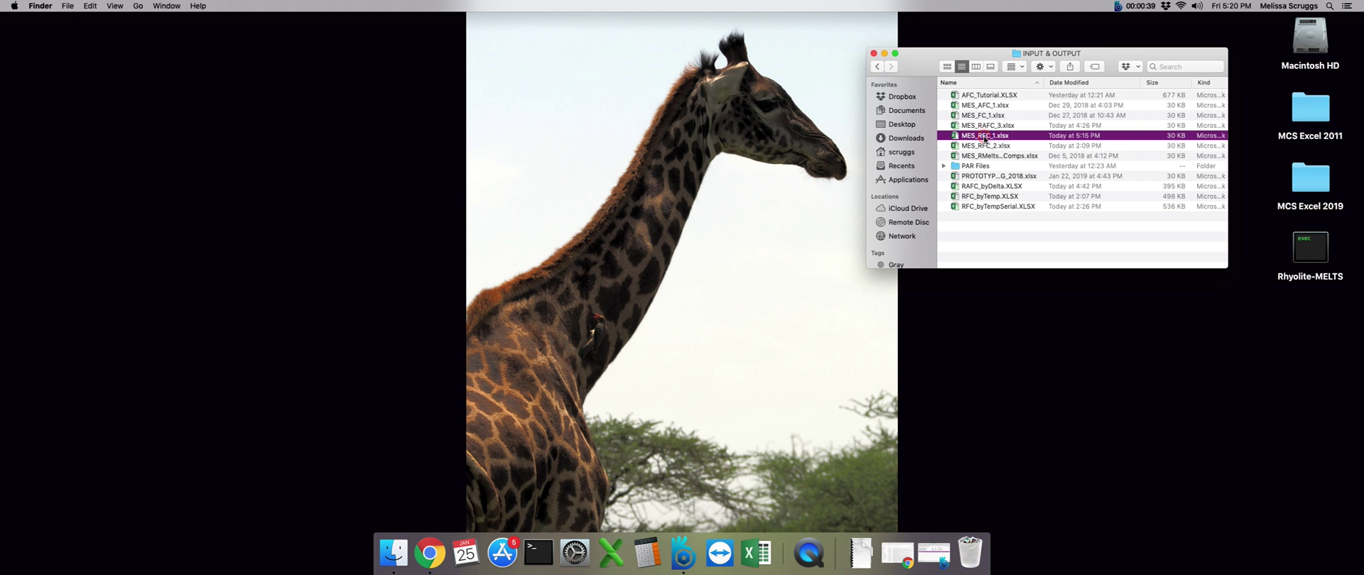
double_click(985, 135)
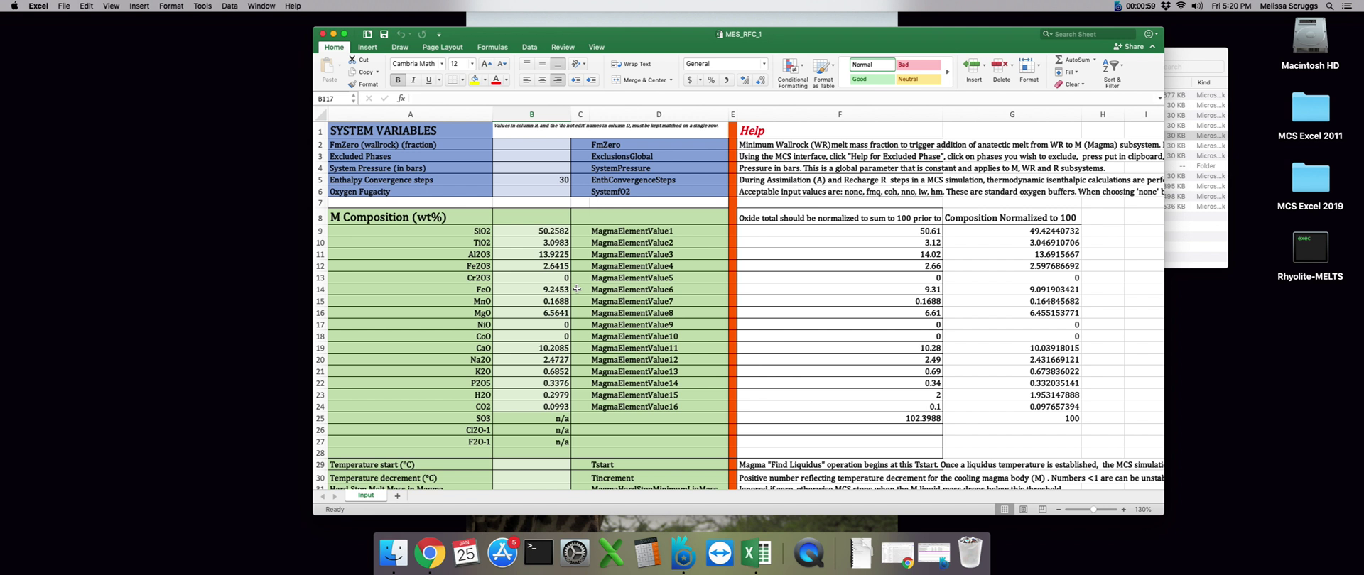
Enter FmZero 1 and System Pressure 2000 bars, keep 30 steps, and set Oxygen Fugacity to none
click(545, 146)
text(1)
key(Return)
key(Return)
text(2000)
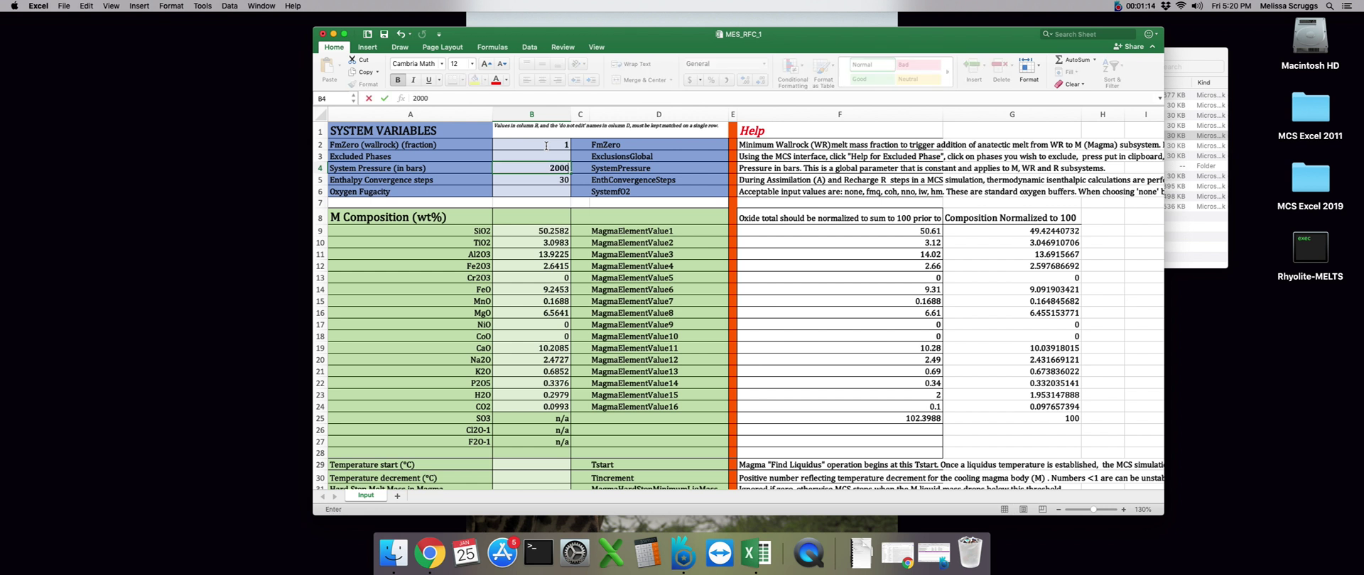
key(Return)
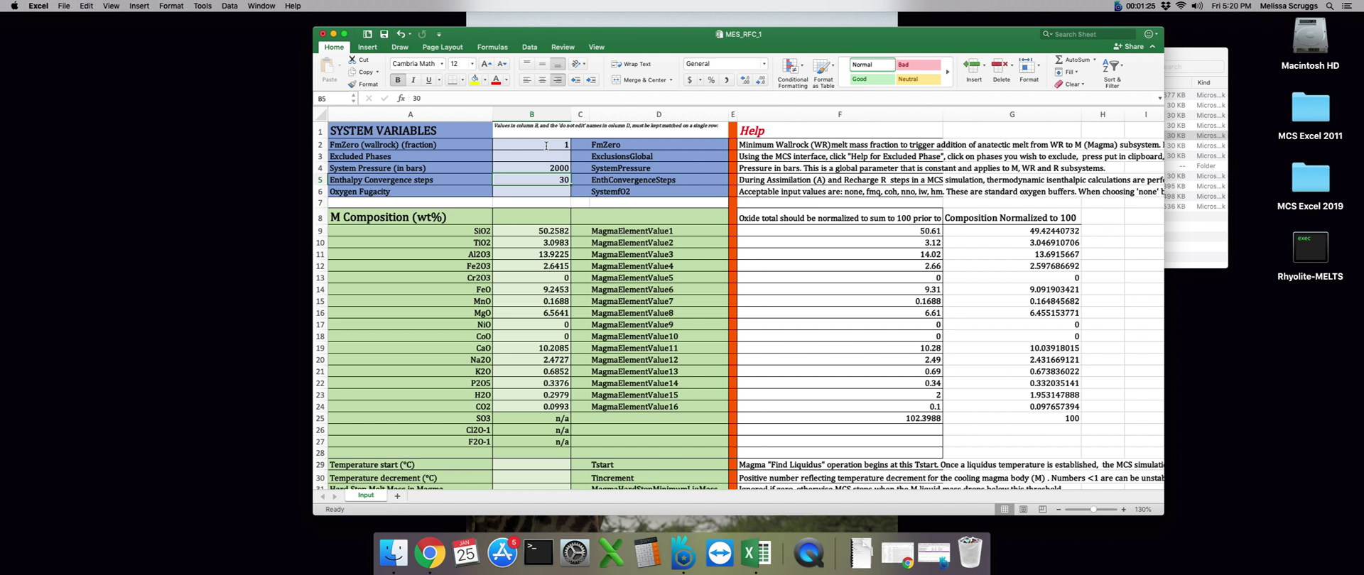
key(Return)
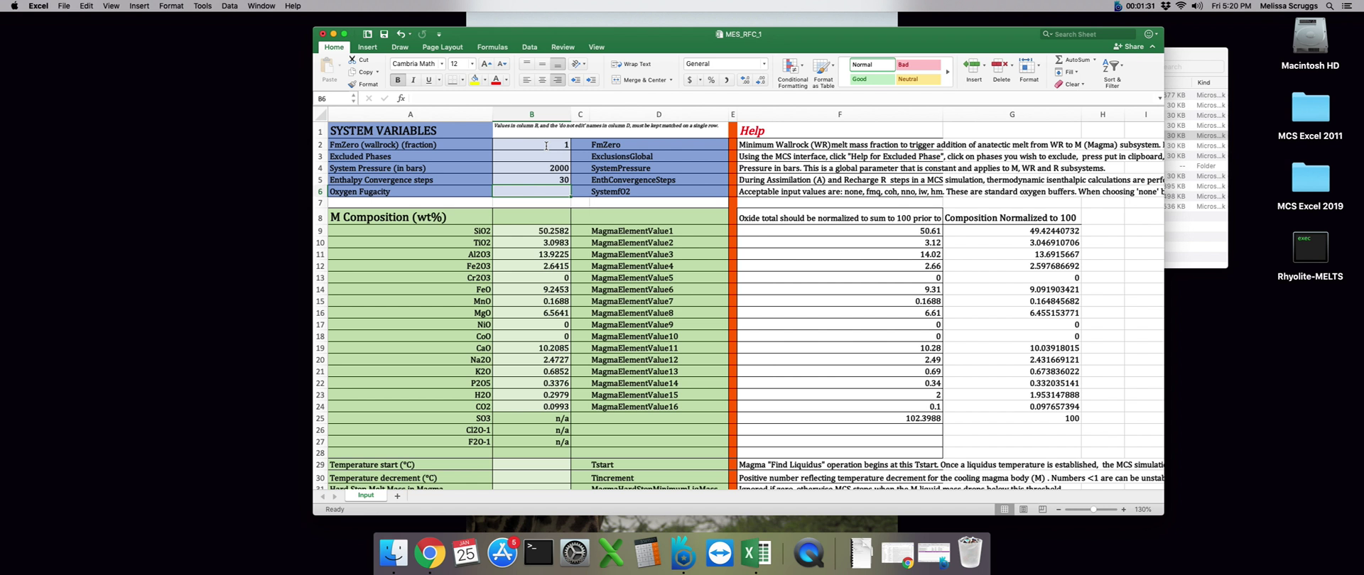
text(none)
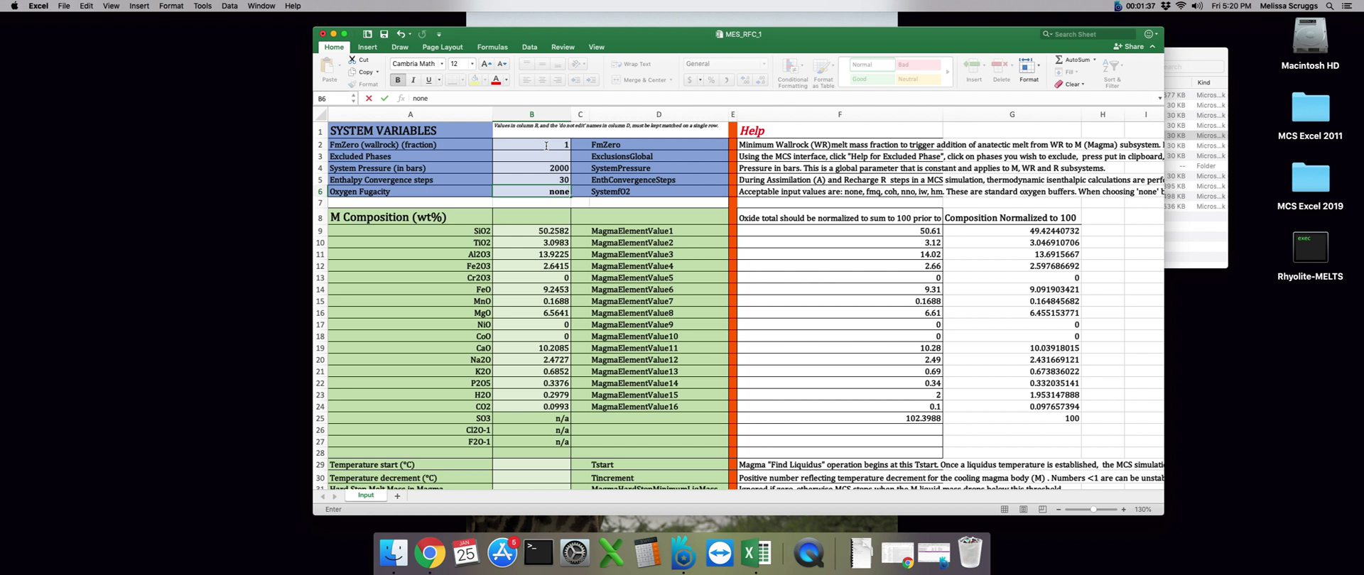
key(Return)
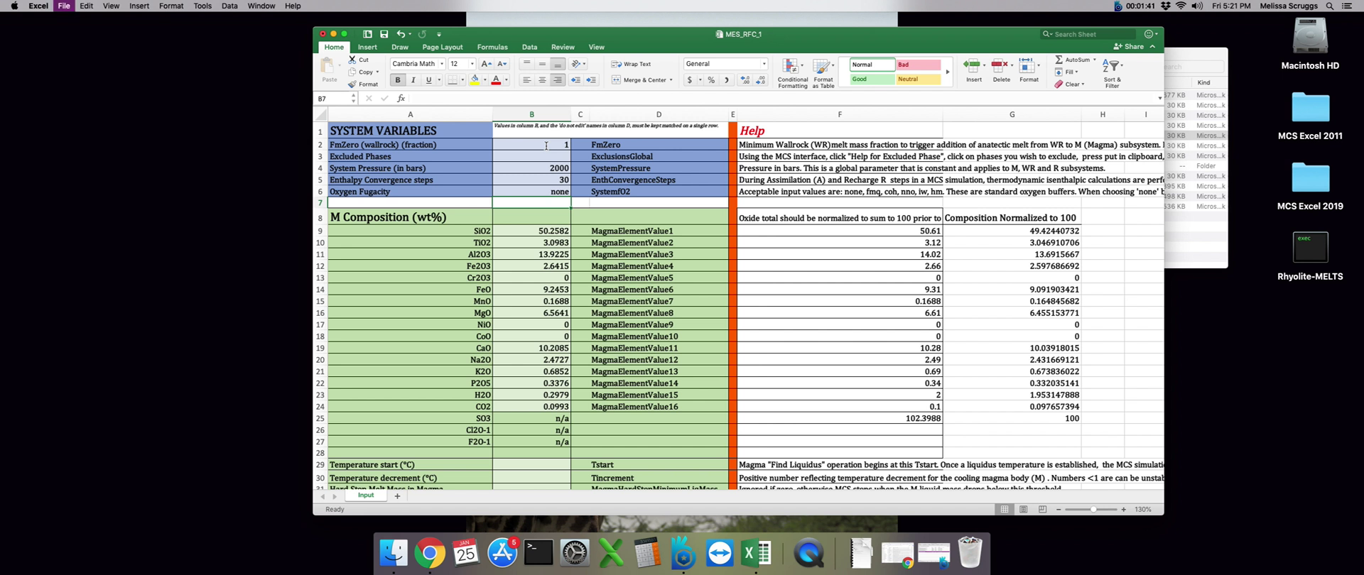
Set the Temperature start to 1300 °C and the Temperature decrement to 5 °C
scroll(646, 315, down, 1)
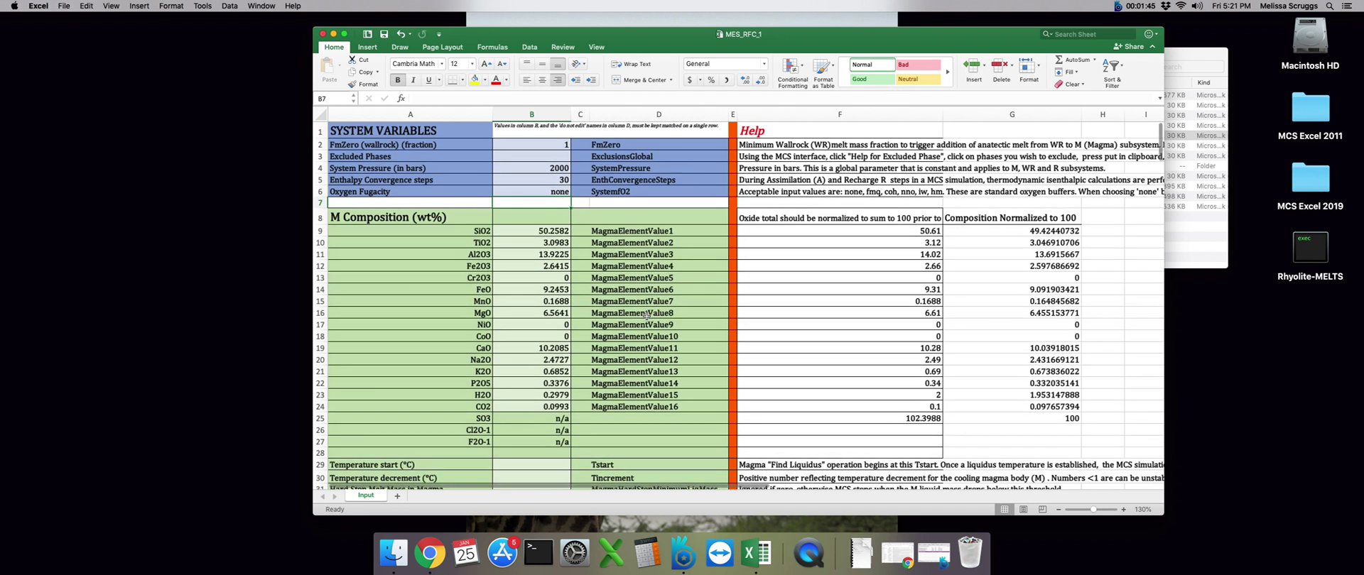
click(646, 315)
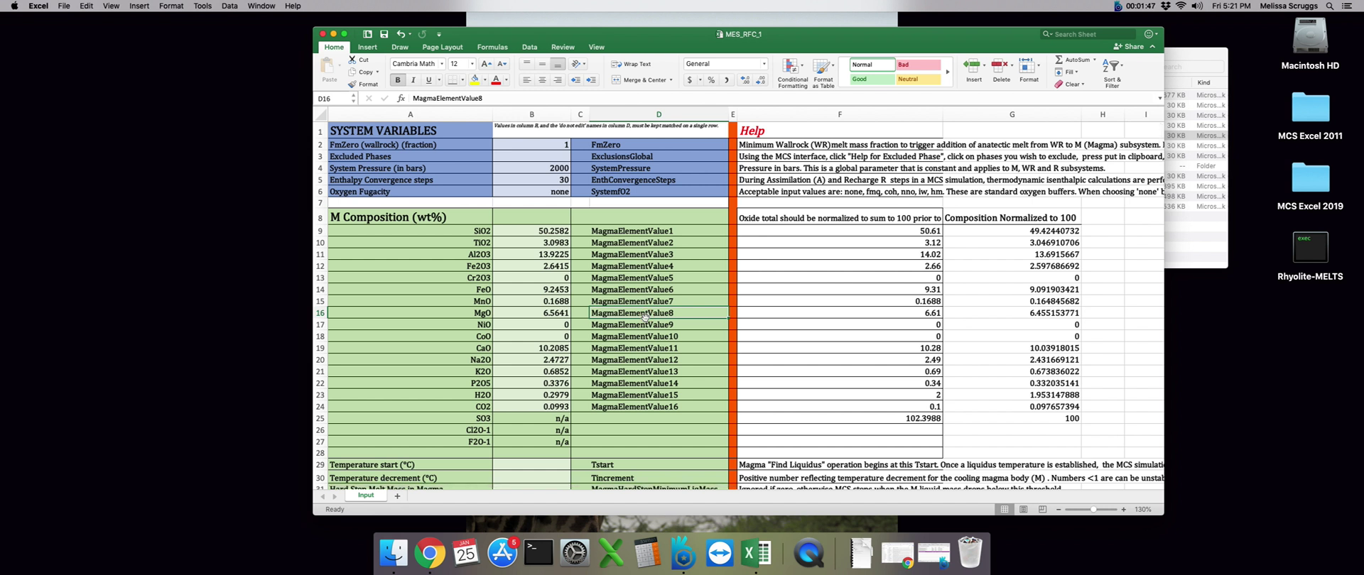
scroll(645, 316, down, 6)
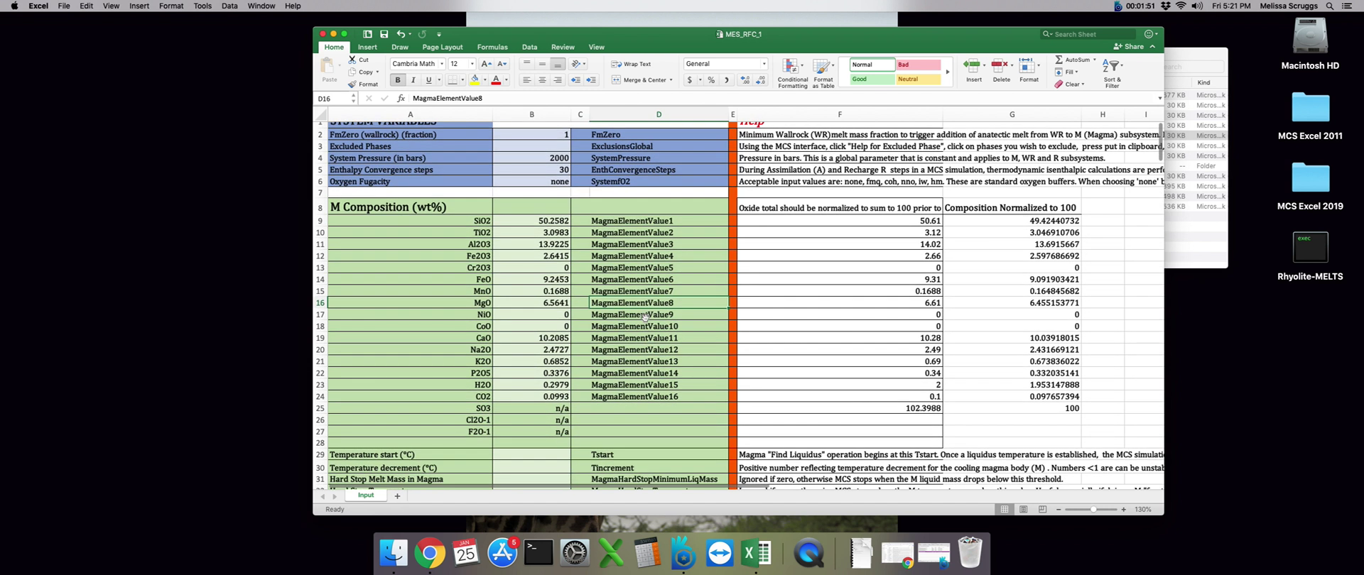
click(543, 302)
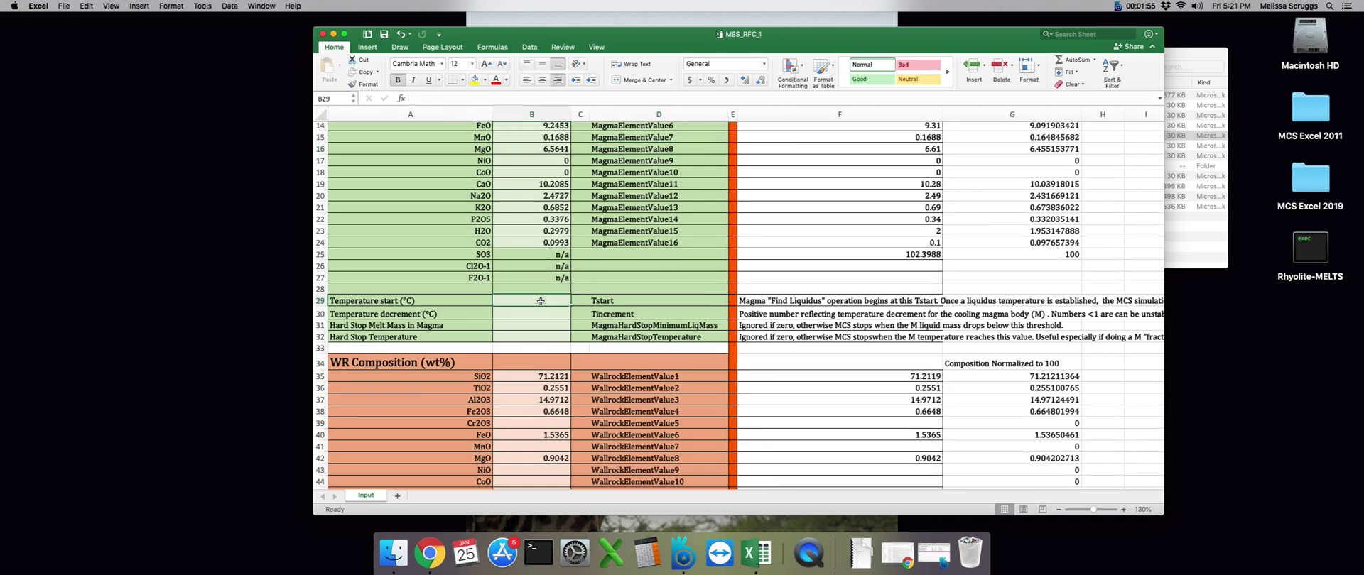
text(13)
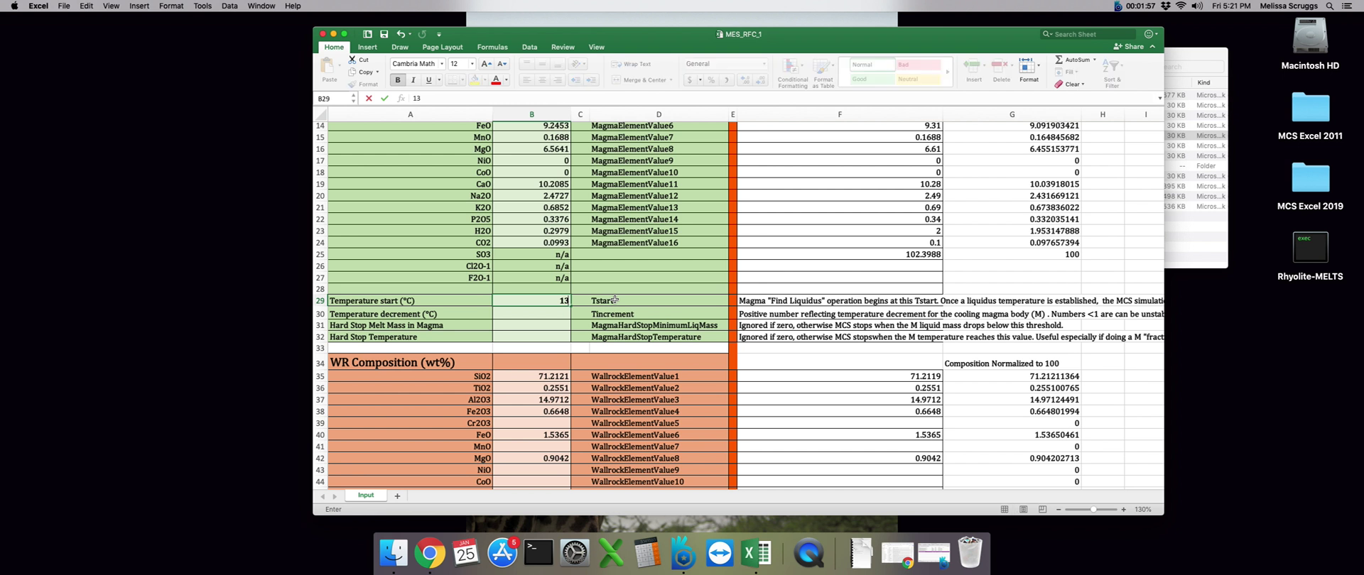
text(00)
key(Return)
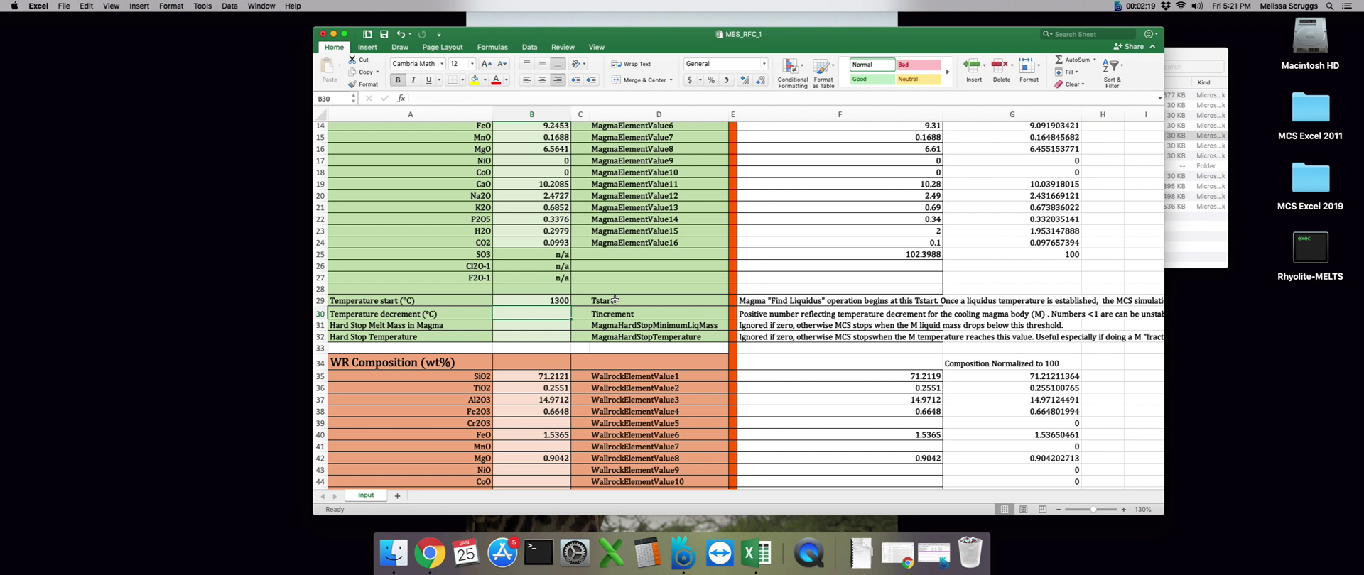
key(Return)
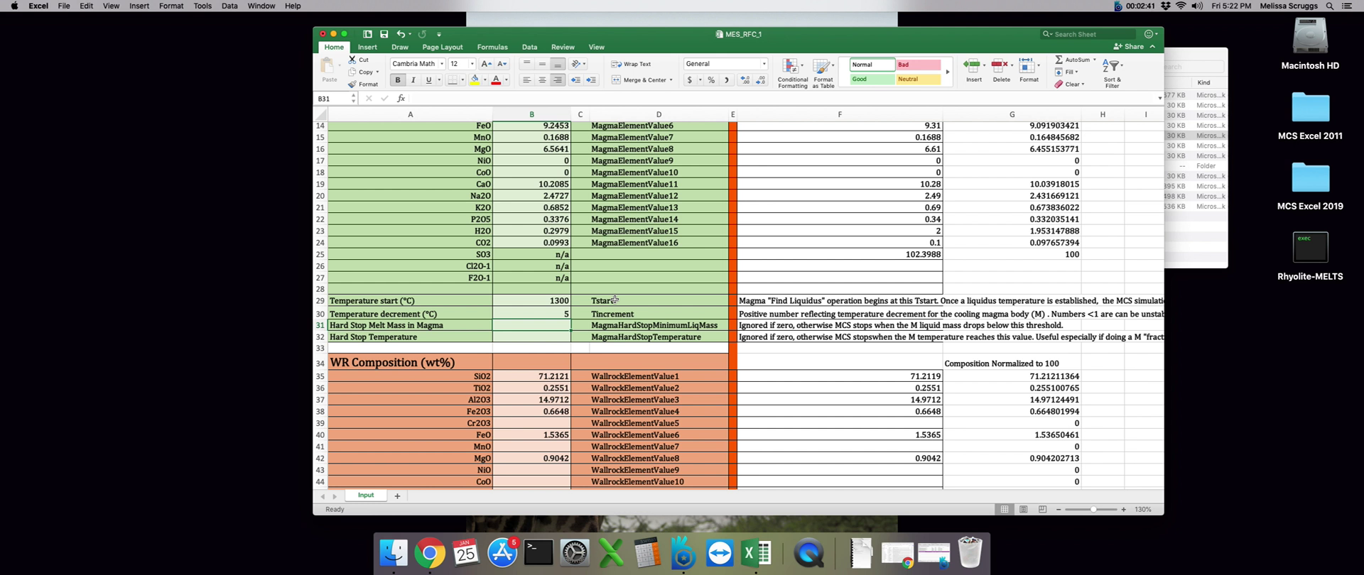
Set the Hard Stop Temperature to 950 °C
key(Down)
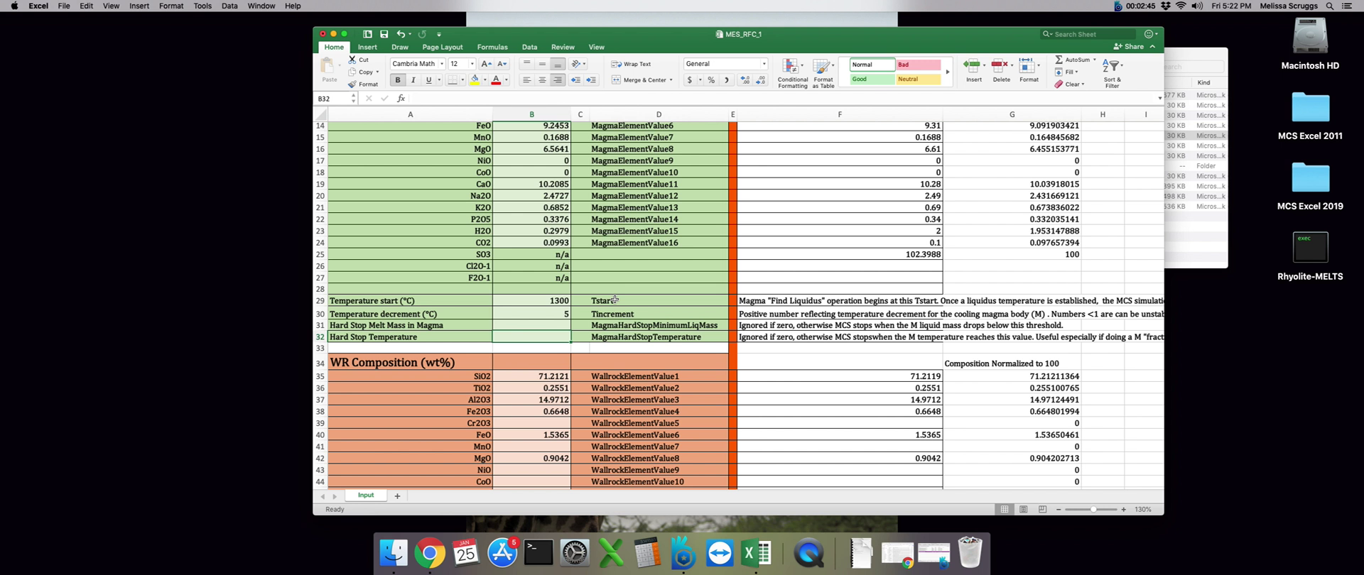
key(Up)
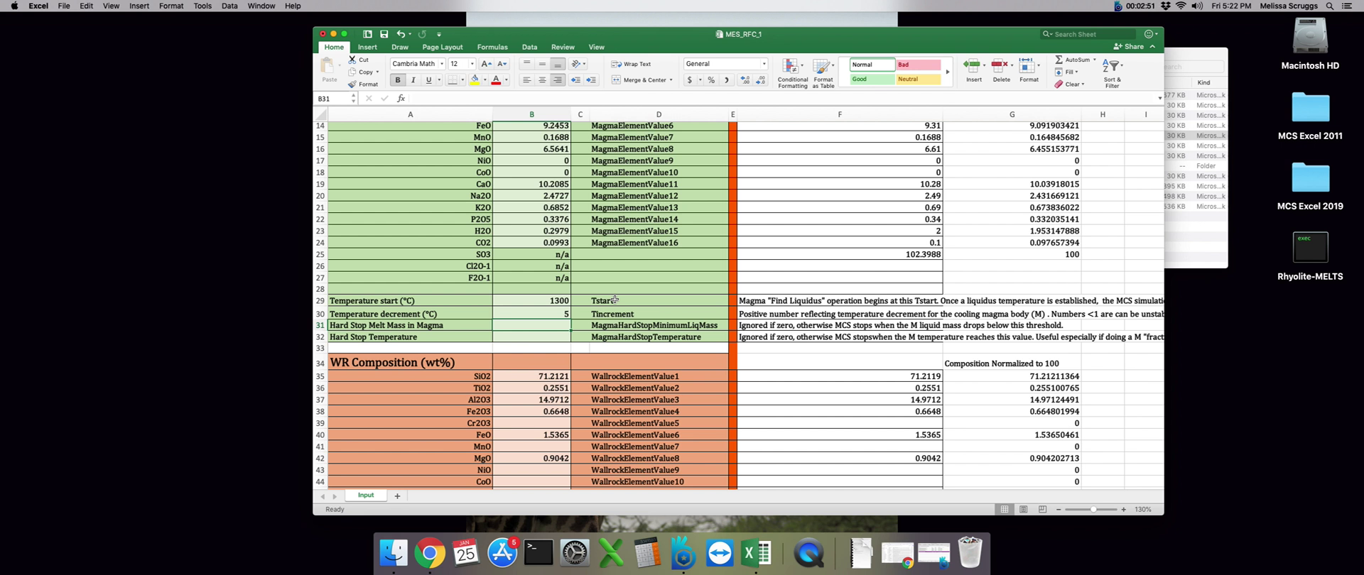
key(Down)
text(950)
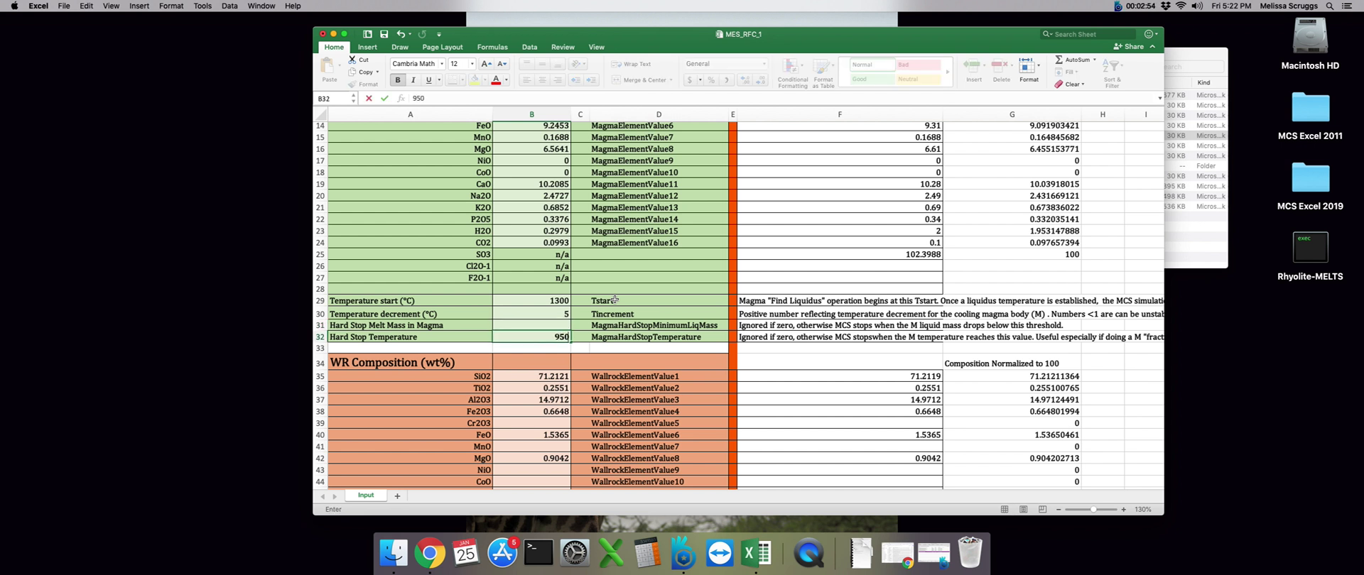
key(Return)
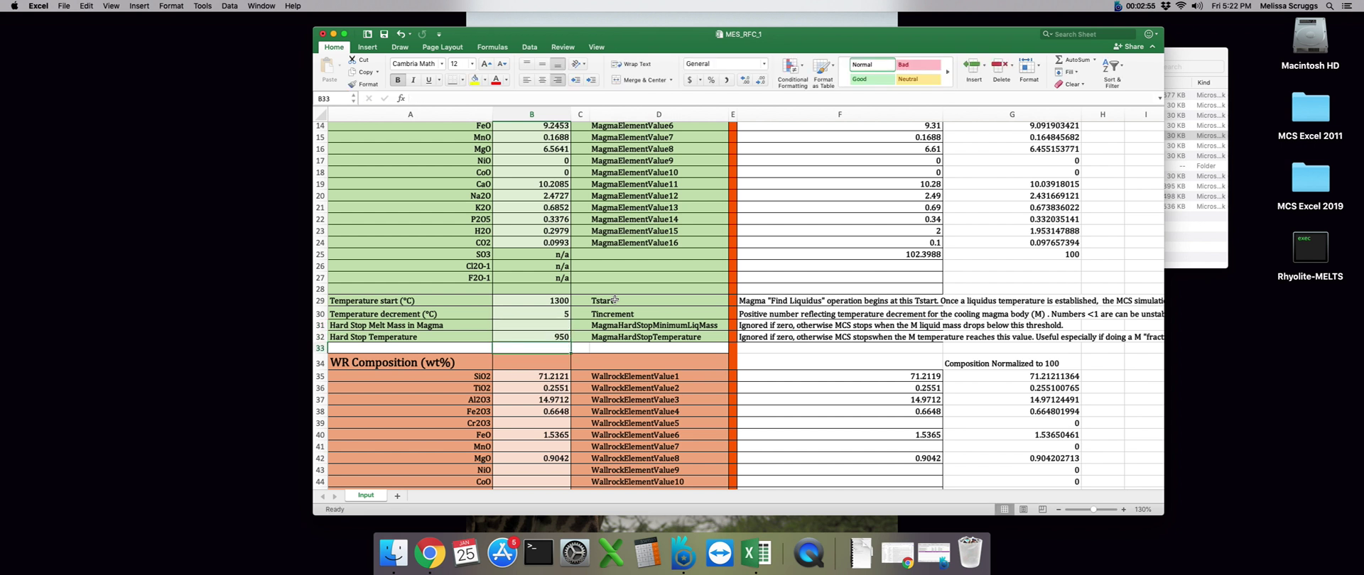
scroll(614, 300, down, 5)
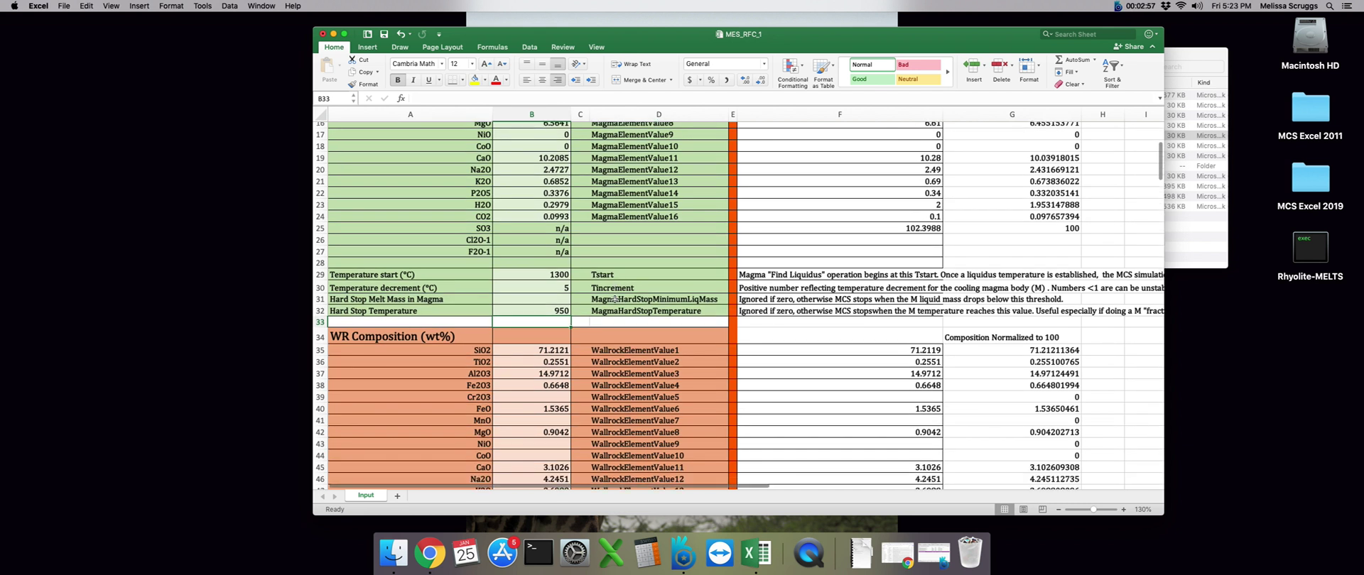
scroll(615, 300, down, 1)
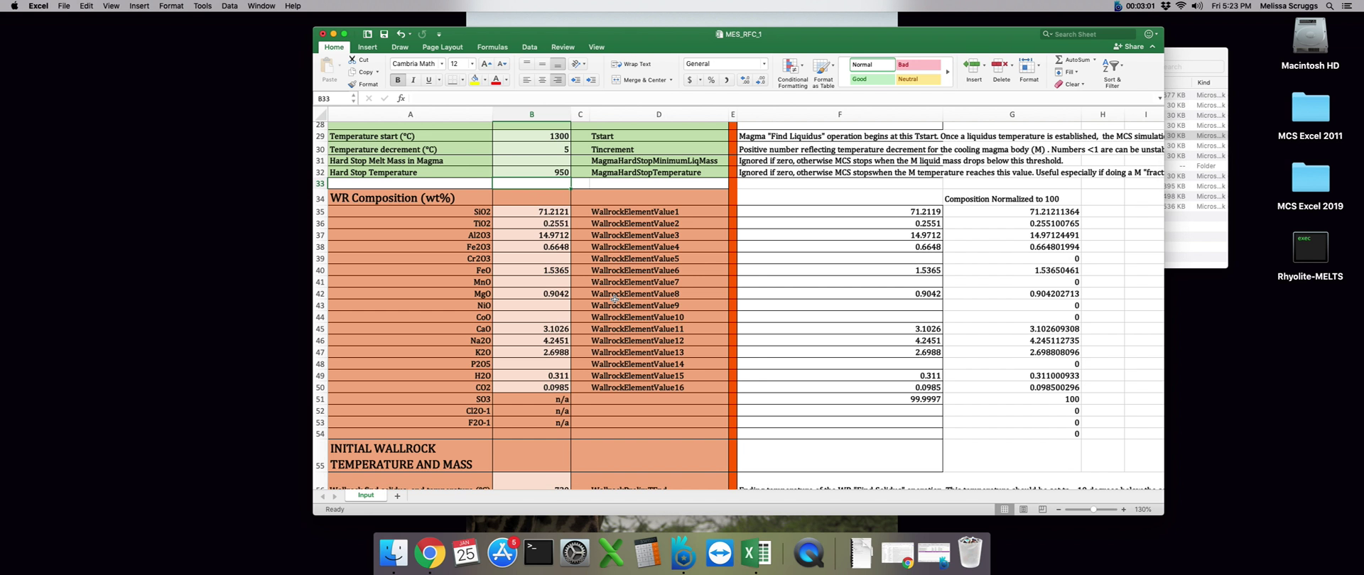
scroll(615, 300, down, 1)
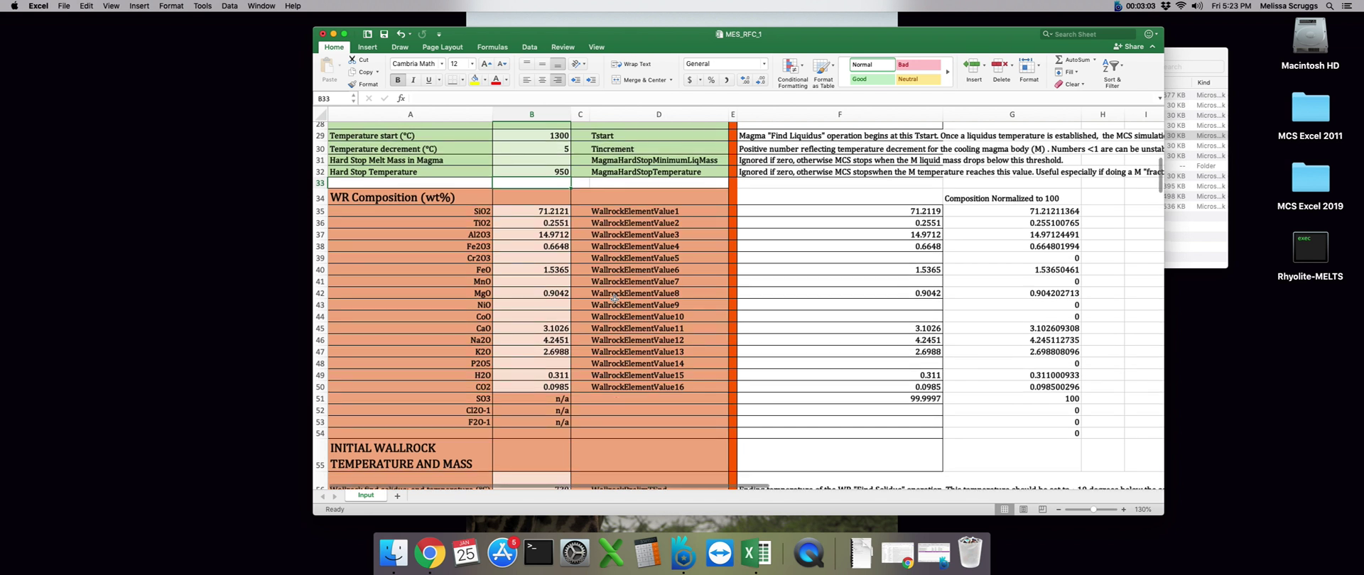
scroll(615, 299, down, 1)
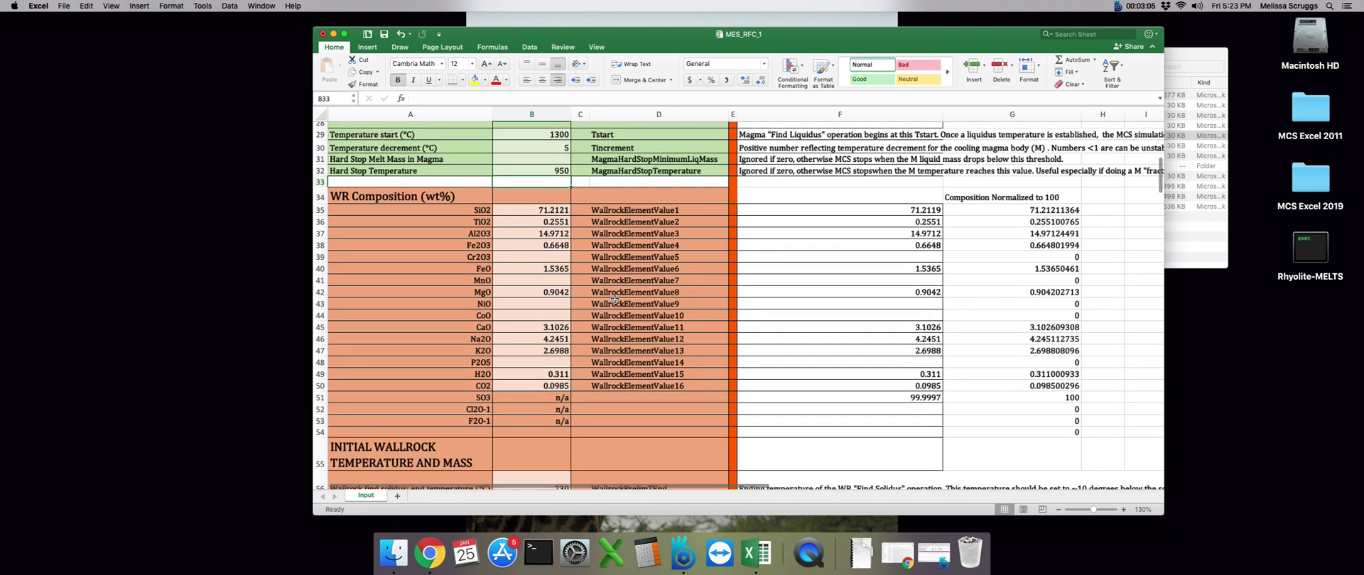
scroll(615, 299, down, 3)
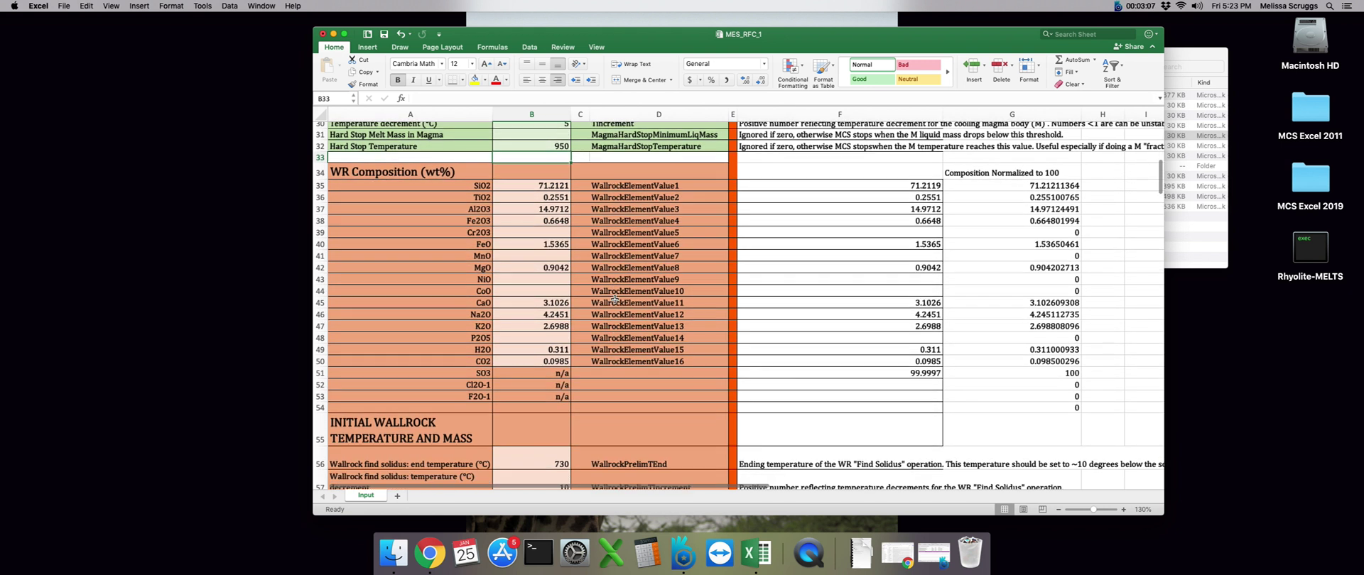
scroll(614, 299, down, 1)
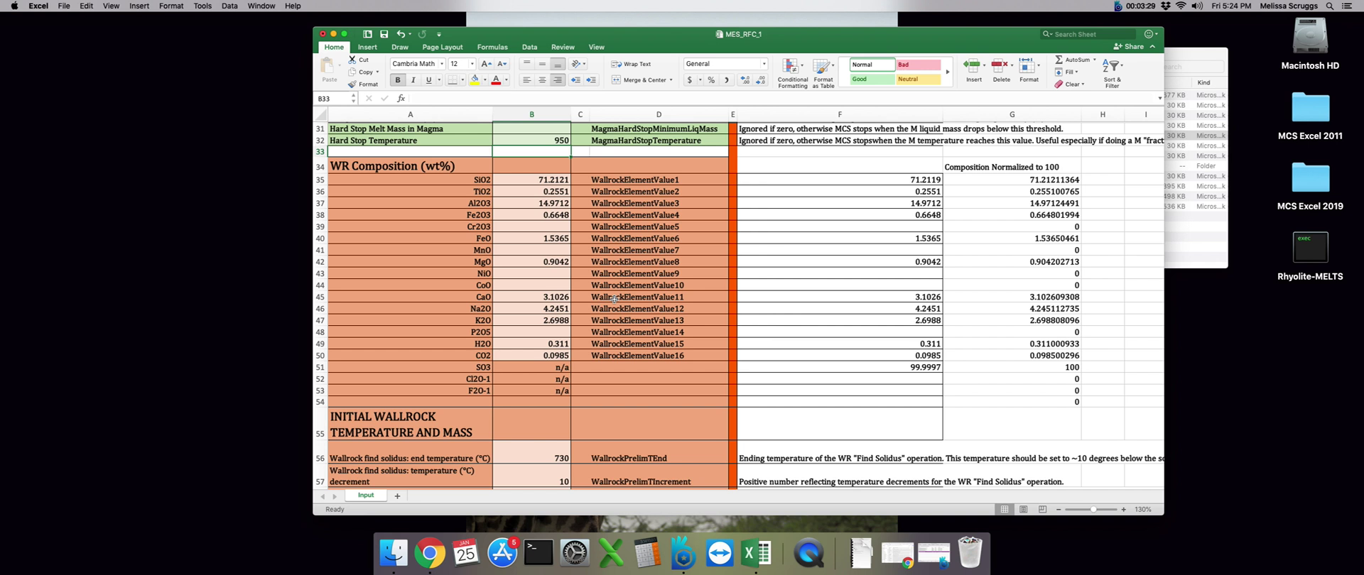
Check the A63 Recharge Trigger Mode description and enter byTemp in B63
scroll(620, 289, down, 8)
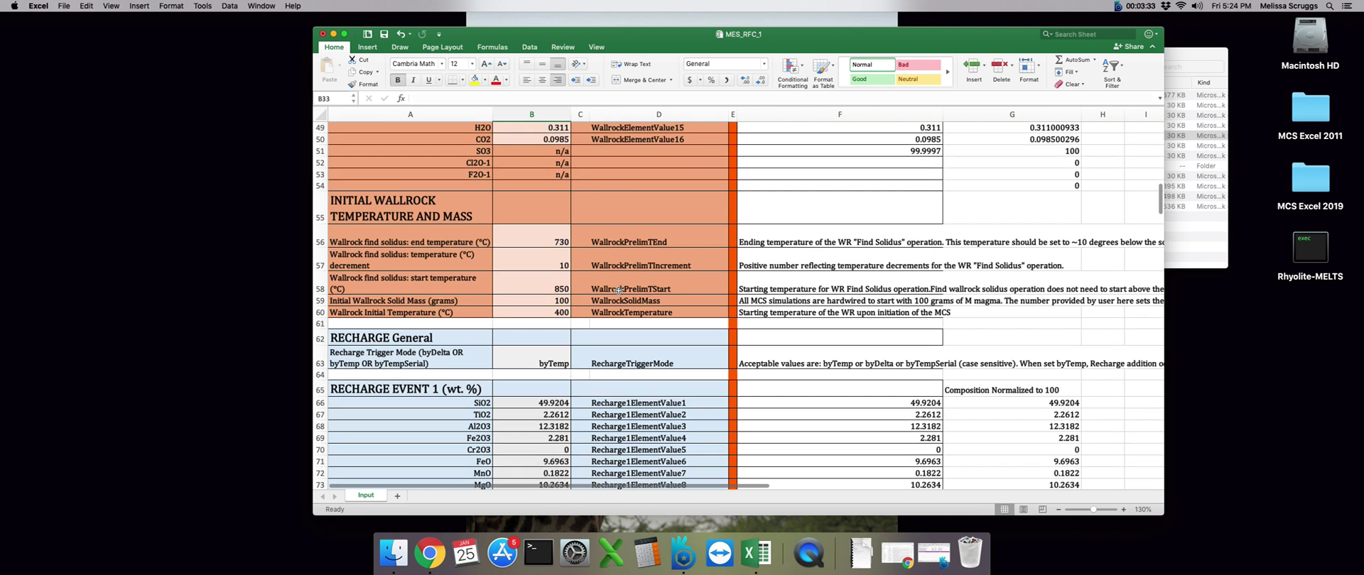
scroll(620, 289, down, 4)
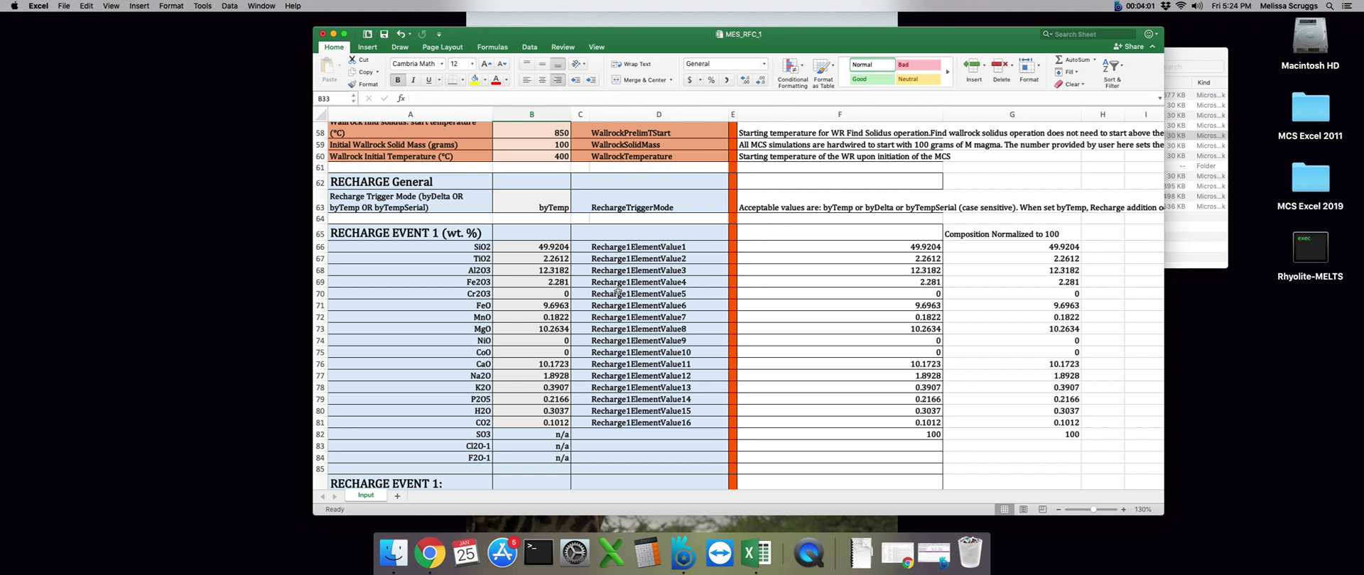
click(452, 207)
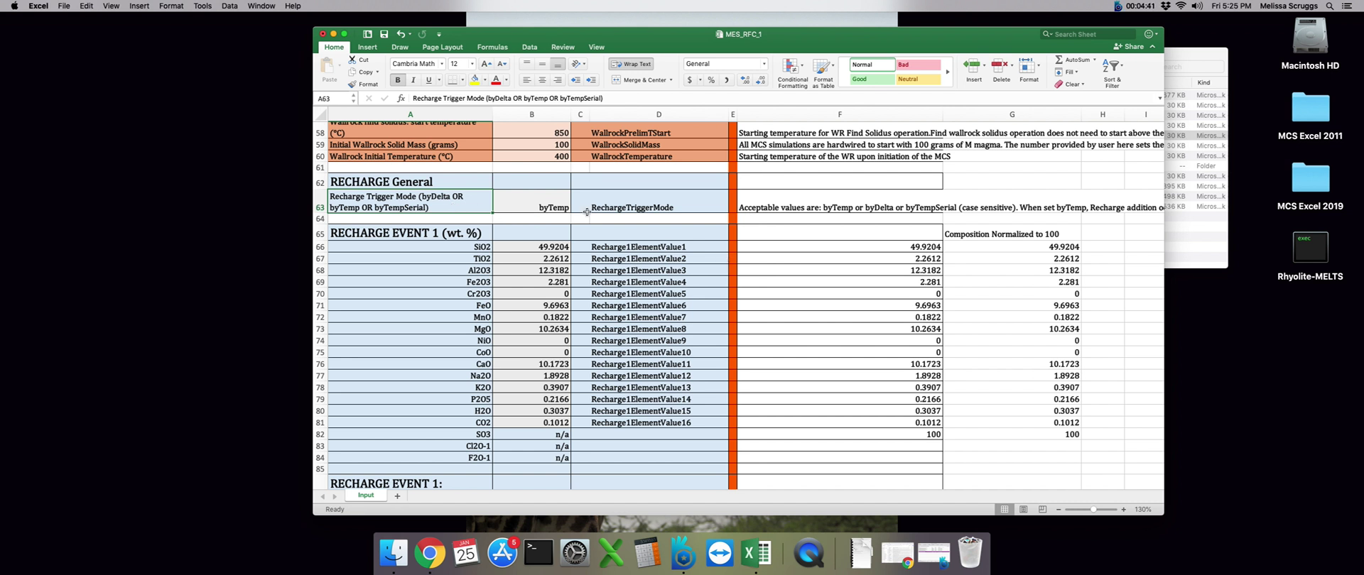
click(552, 208)
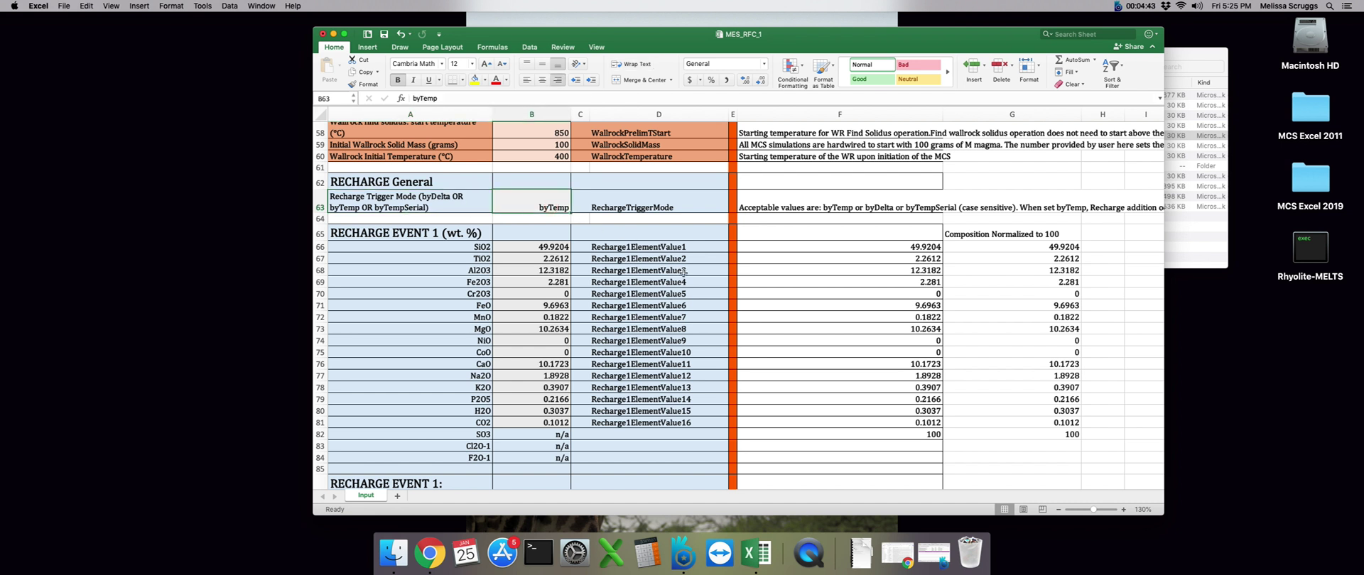
text(byTemp)
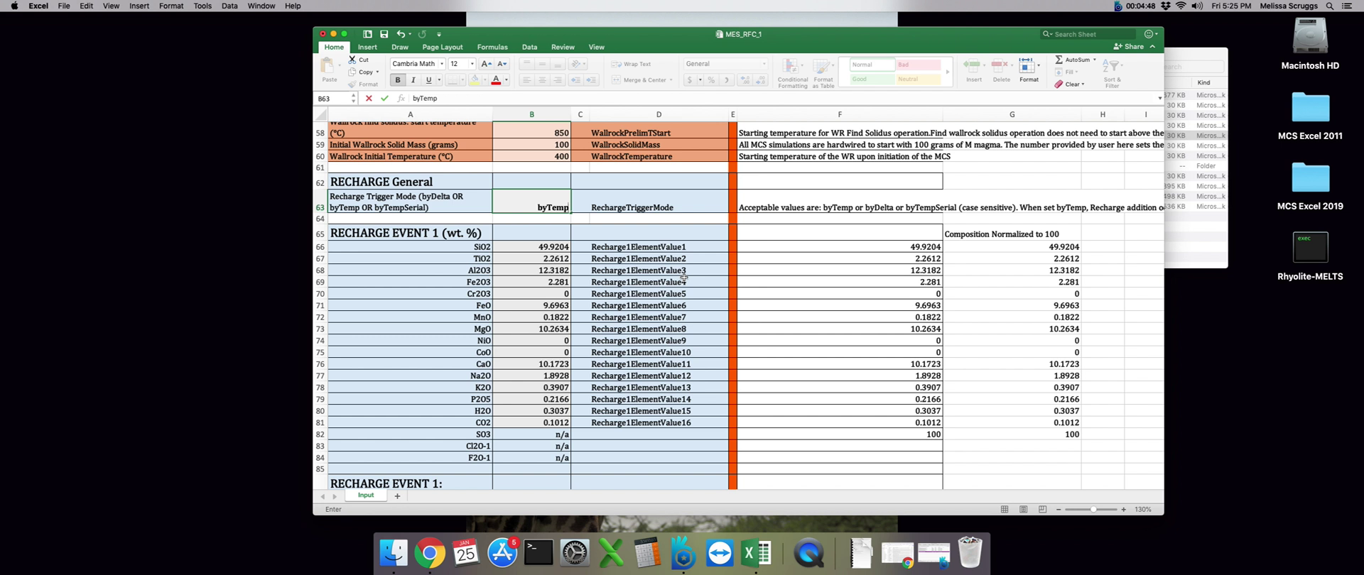
key(Return)
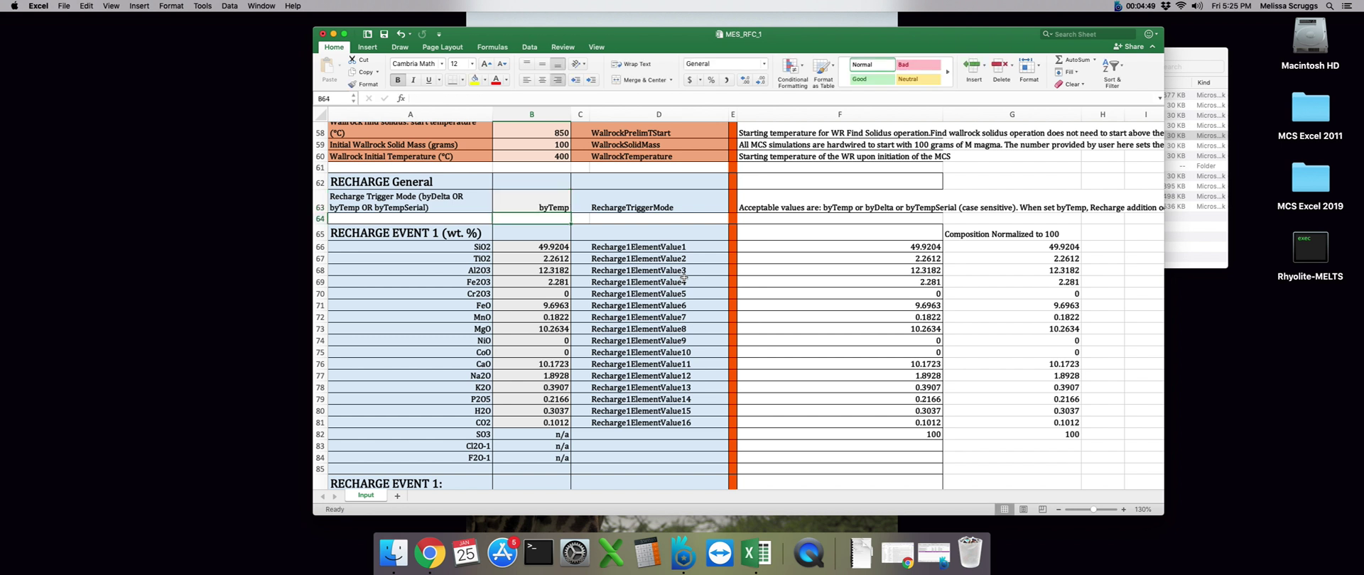
scroll(683, 277, down, 3)
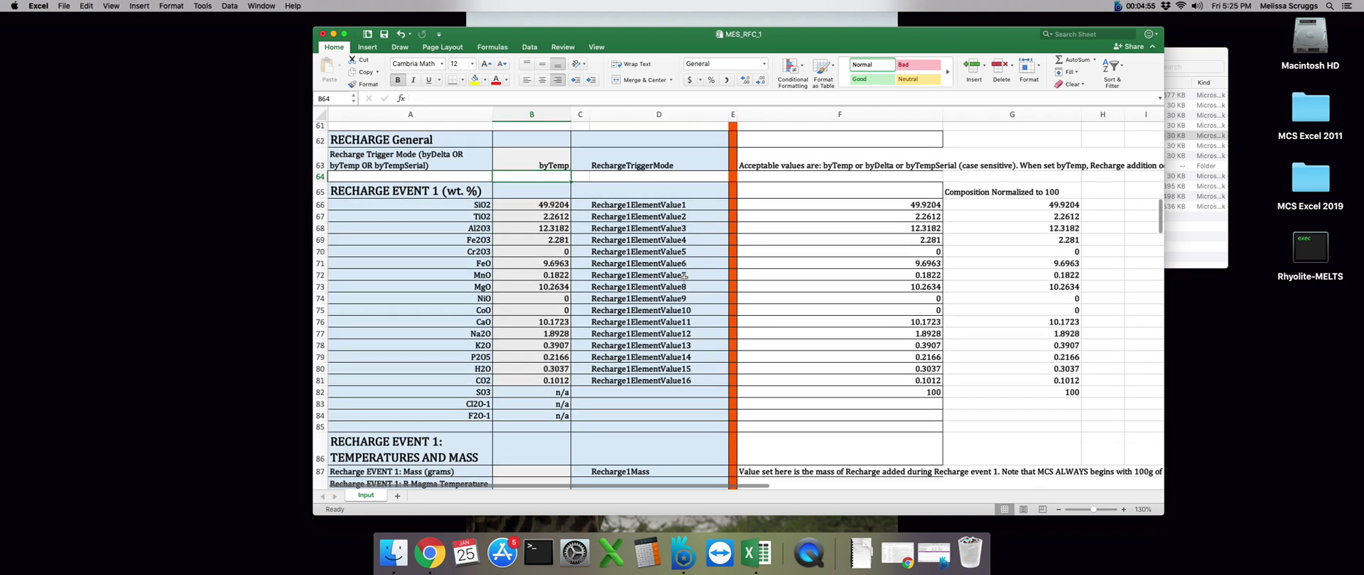
scroll(683, 277, down, 2)
scroll(684, 277, down, 1)
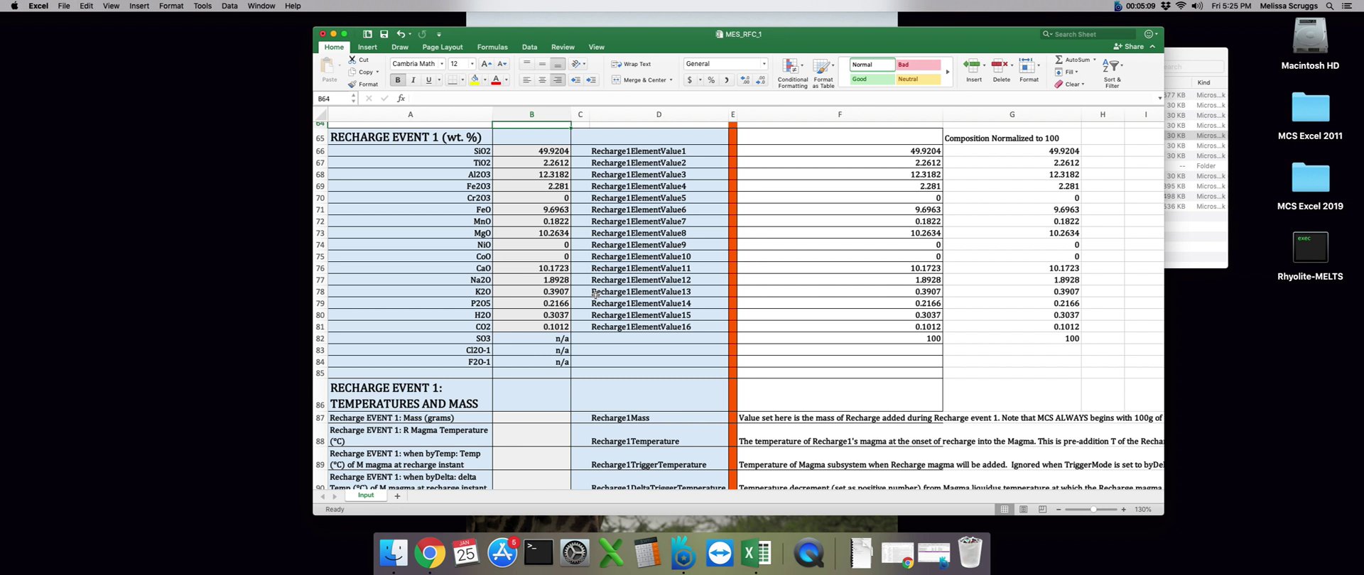
scroll(583, 319, down, 1)
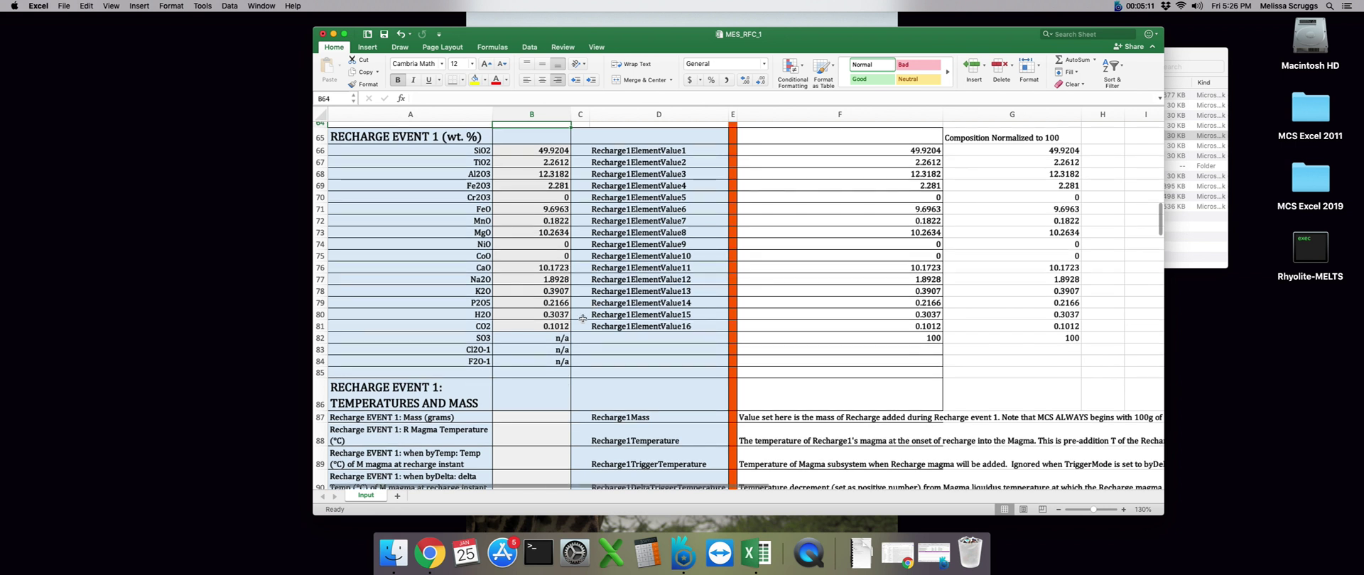
scroll(582, 318, down, 1)
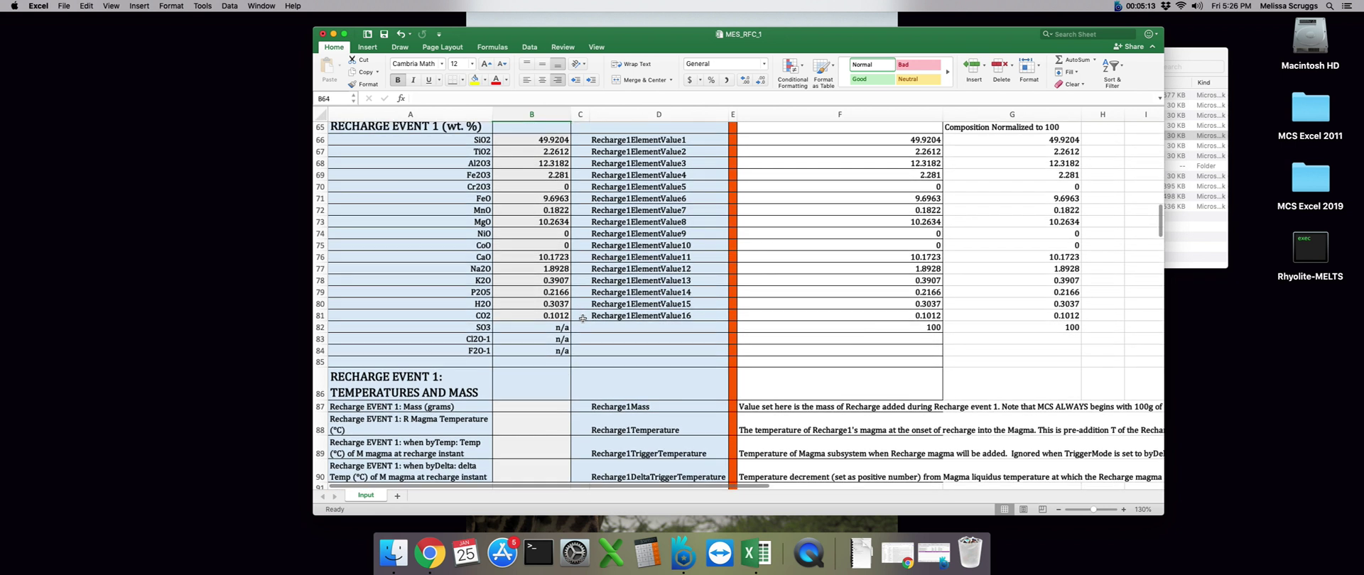
scroll(583, 319, down, 1)
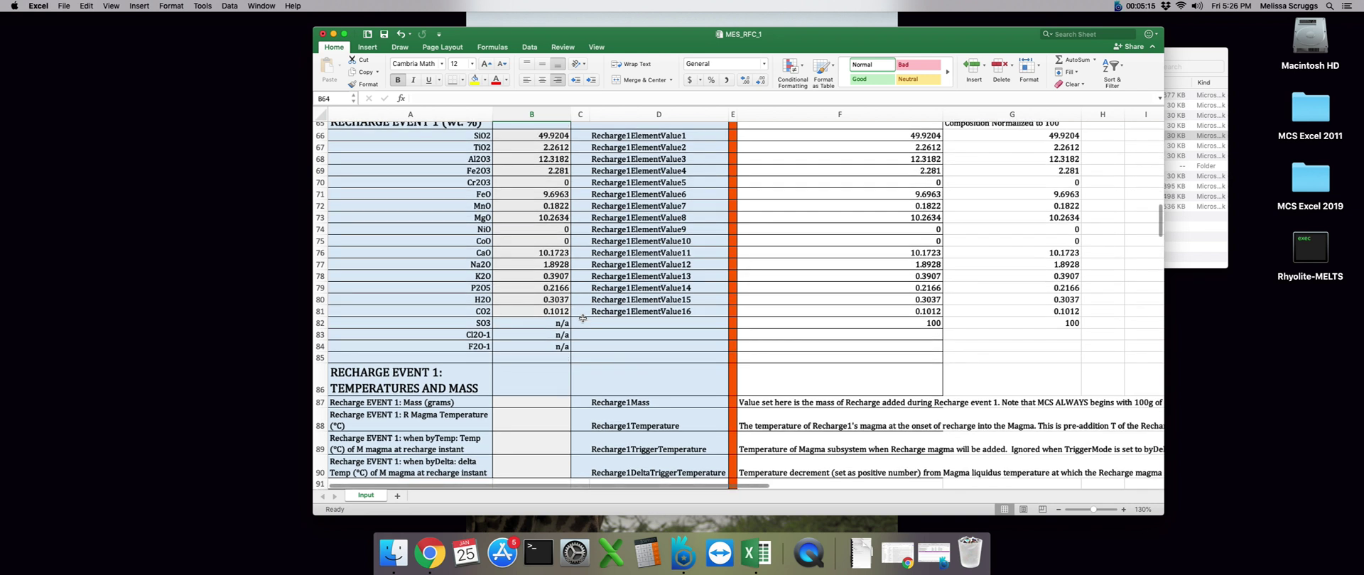
scroll(582, 319, down, 3)
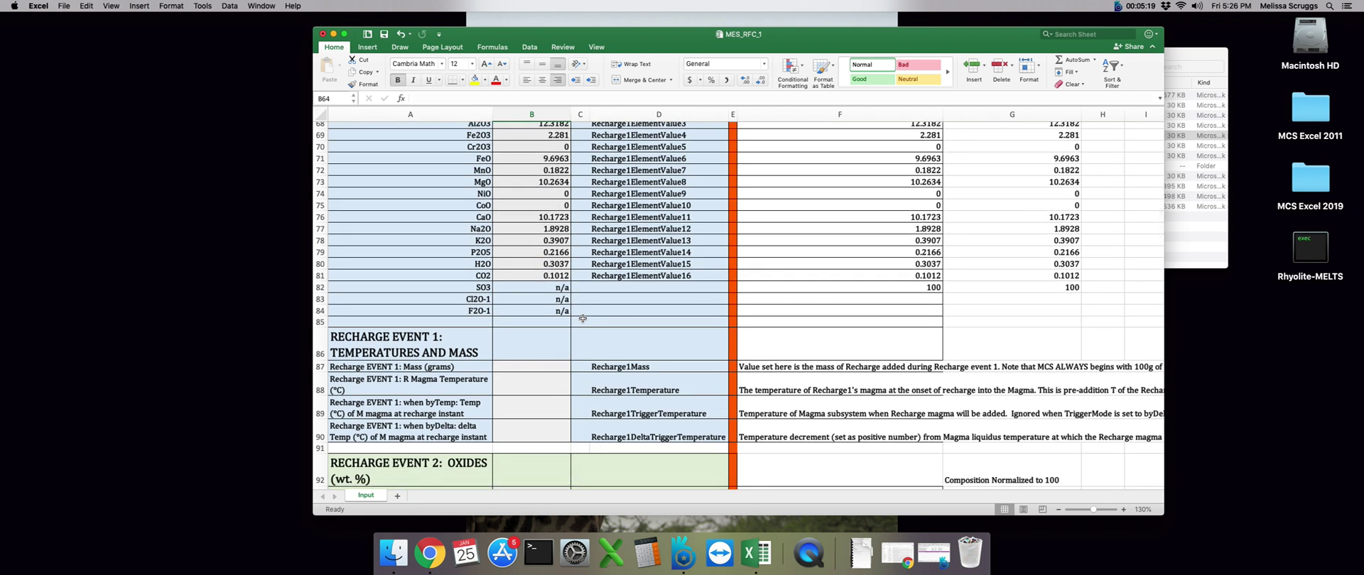
scroll(582, 318, down, 5)
scroll(583, 319, down, 4)
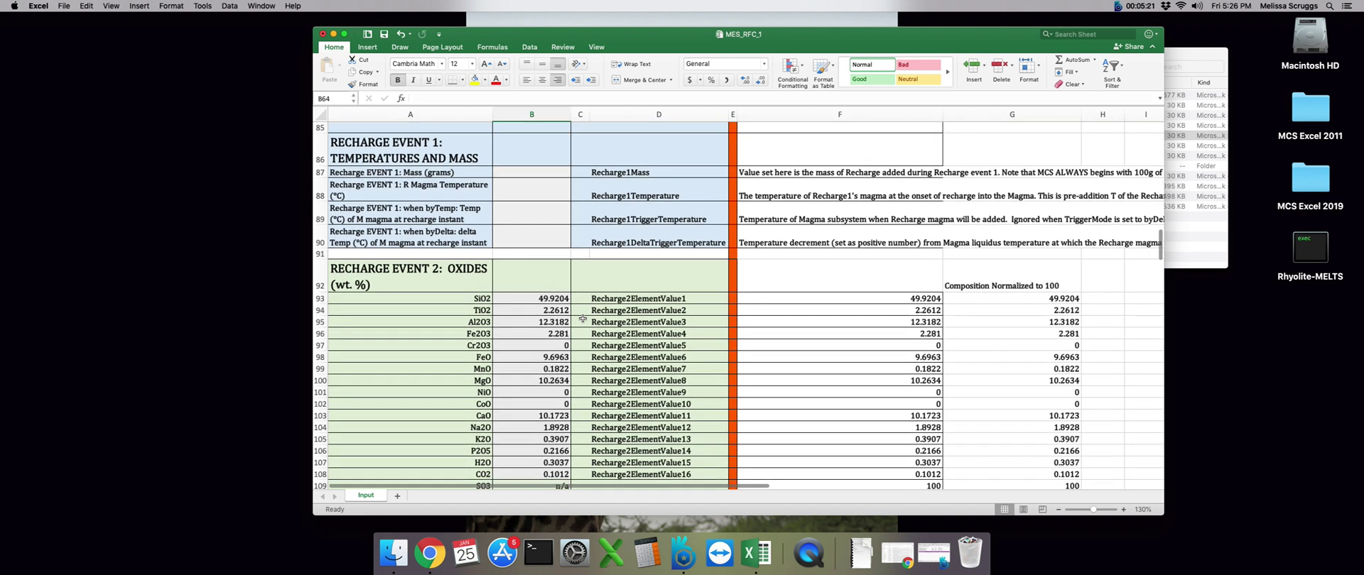
scroll(583, 318, down, 3)
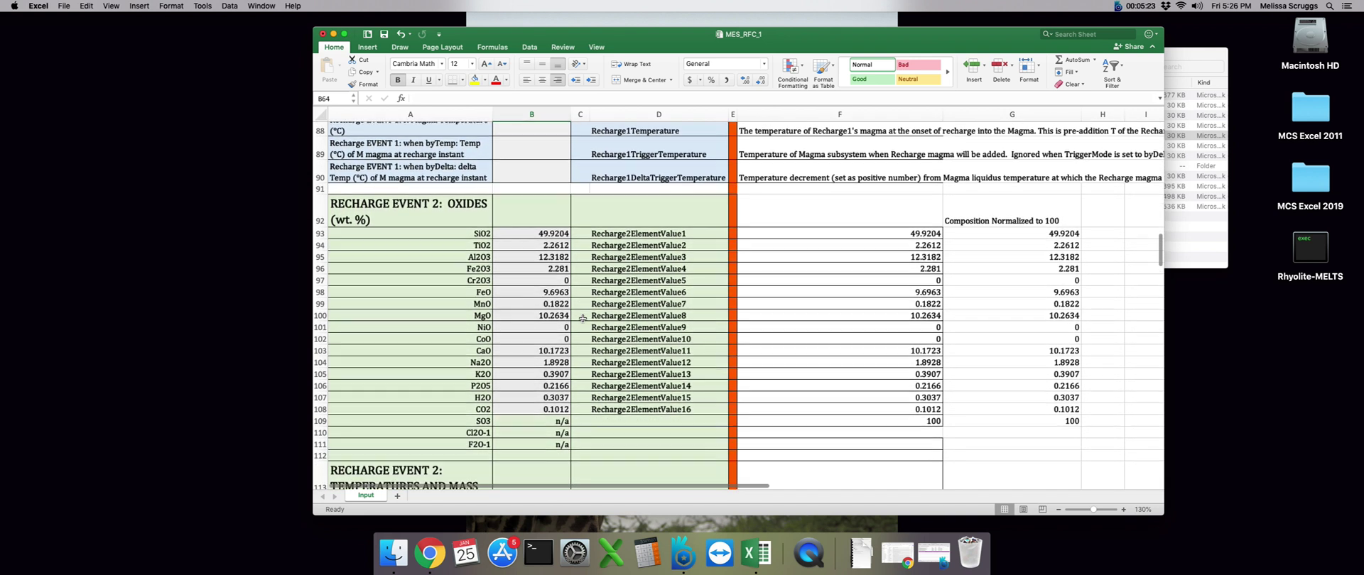
scroll(583, 319, down, 4)
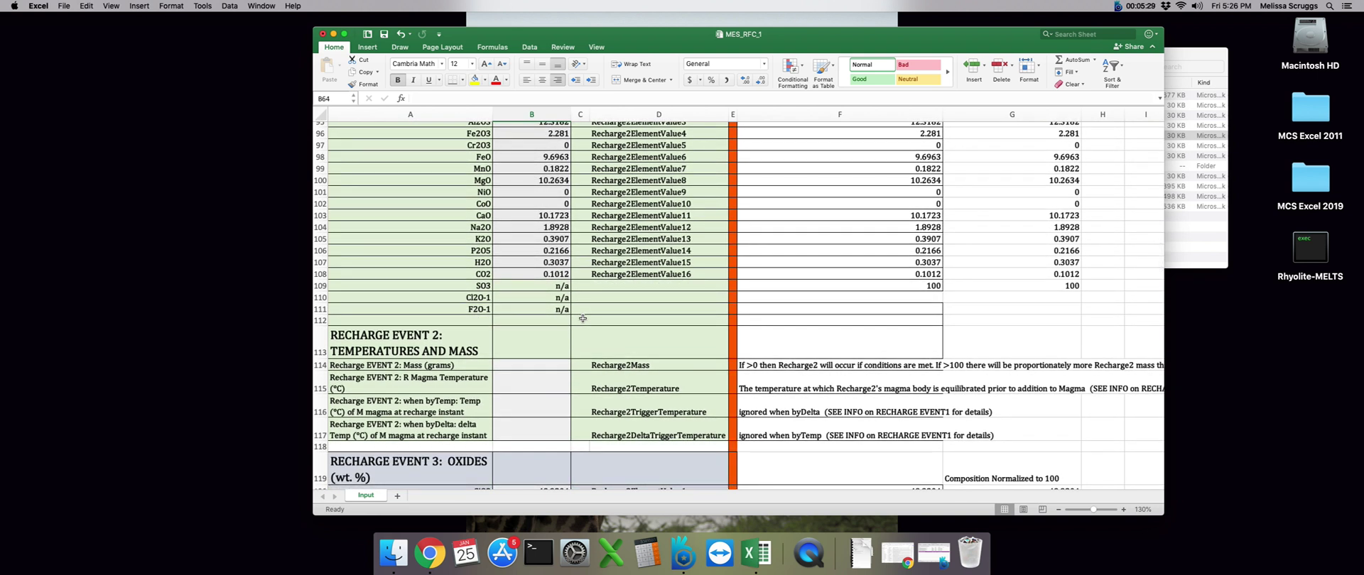
scroll(583, 319, down, 7)
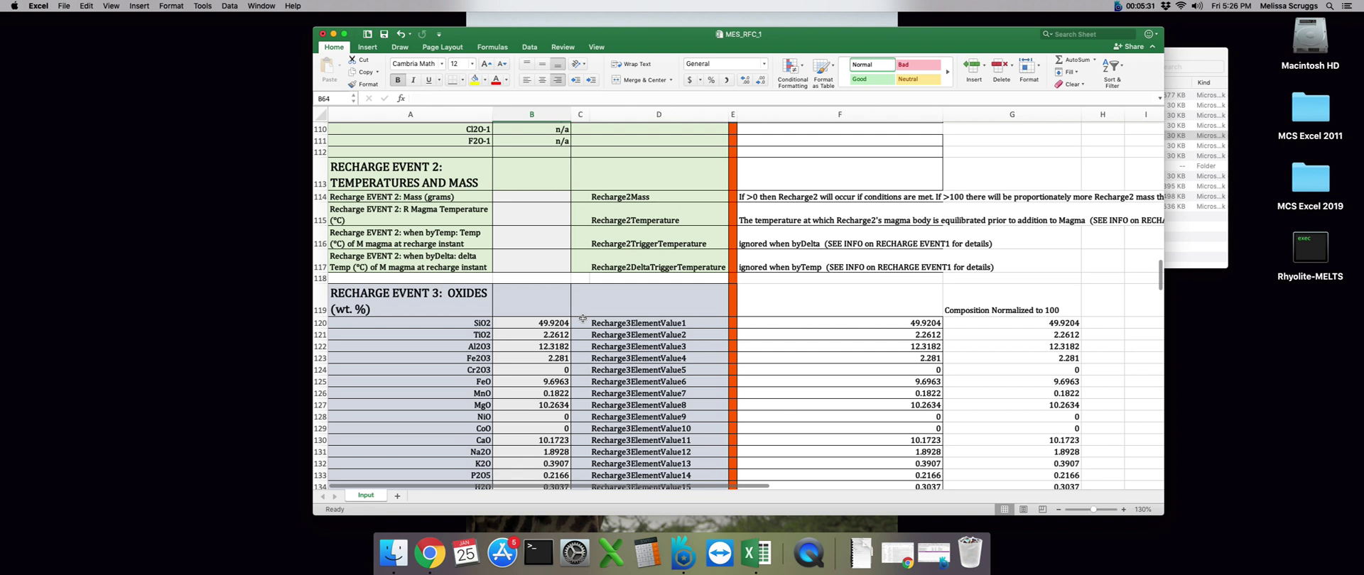
scroll(583, 318, down, 3)
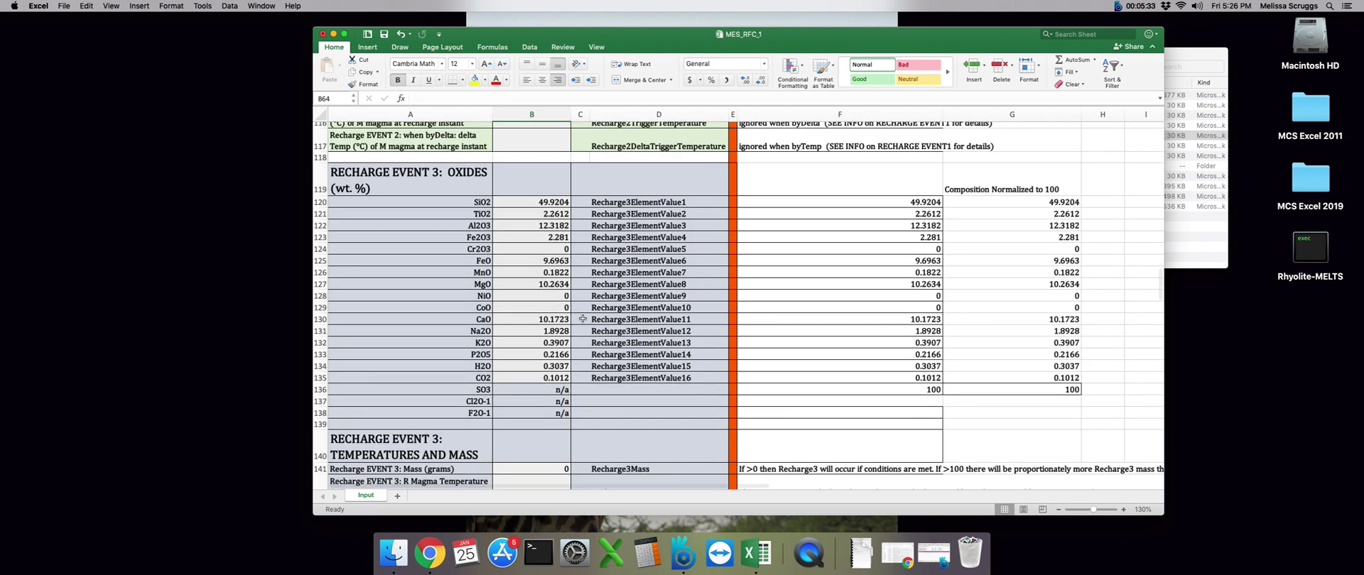
scroll(582, 318, up, 14)
scroll(582, 318, up, 13)
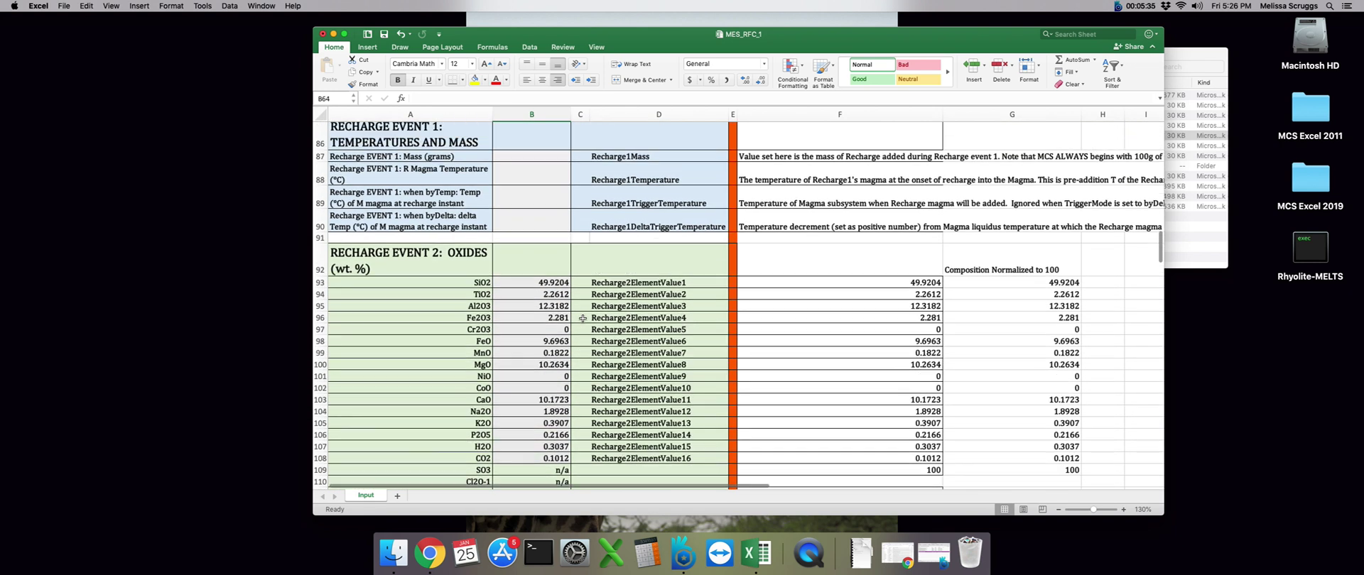
scroll(582, 318, up, 1)
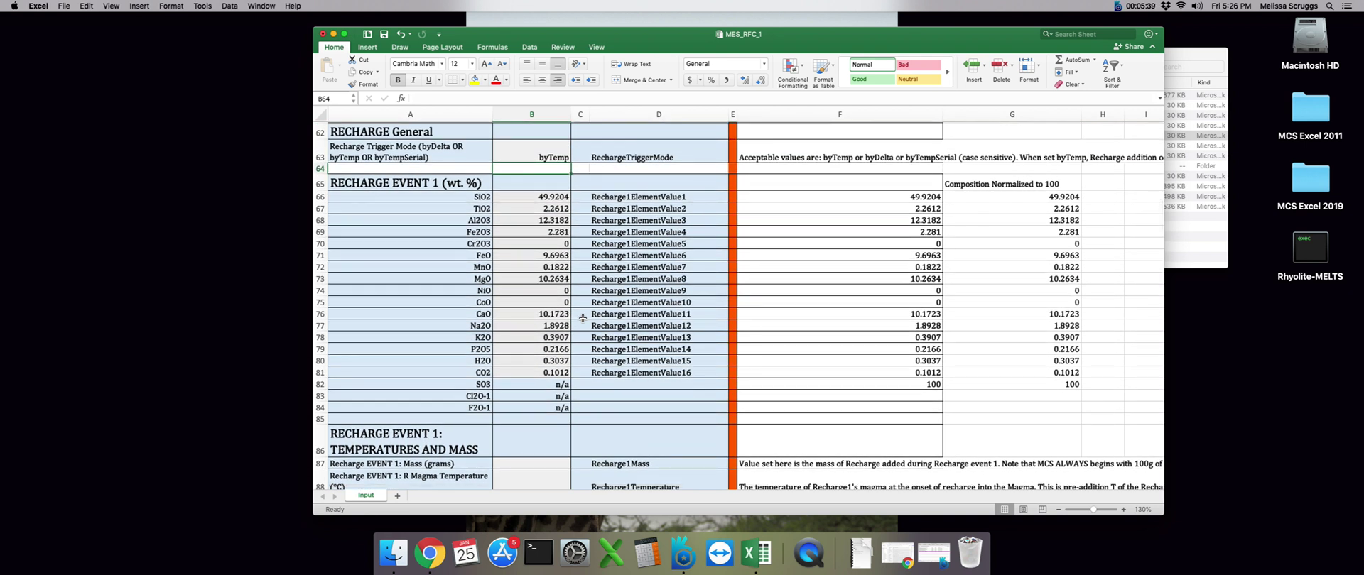
Give Recharge Event 1 a 20 g mass, 1150 °C magma temperature and 1000 °C trigger temperature
right_click(583, 318)
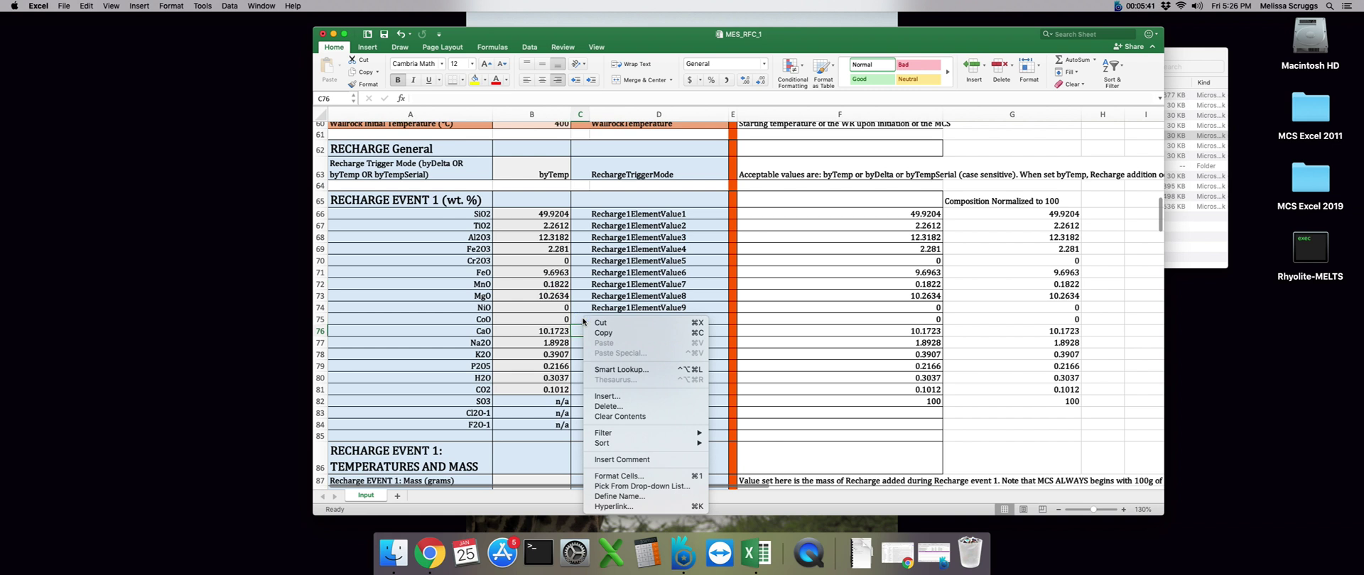
key(Escape)
scroll(569, 326, down, 2)
scroll(564, 333, down, 3)
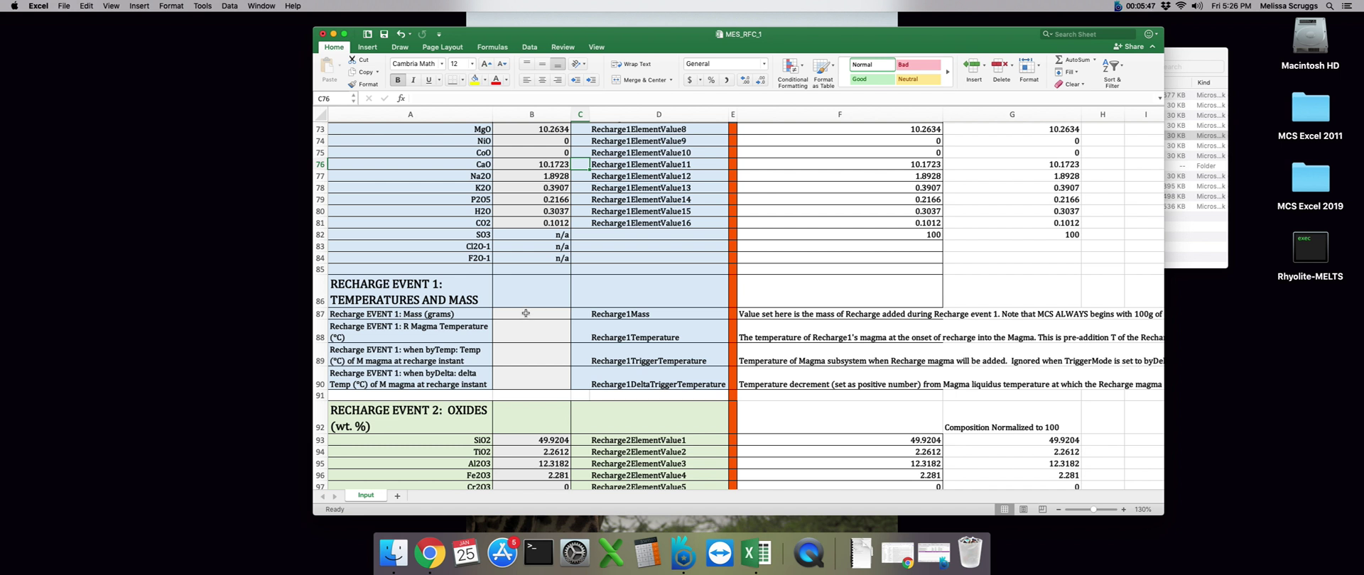
click(526, 314)
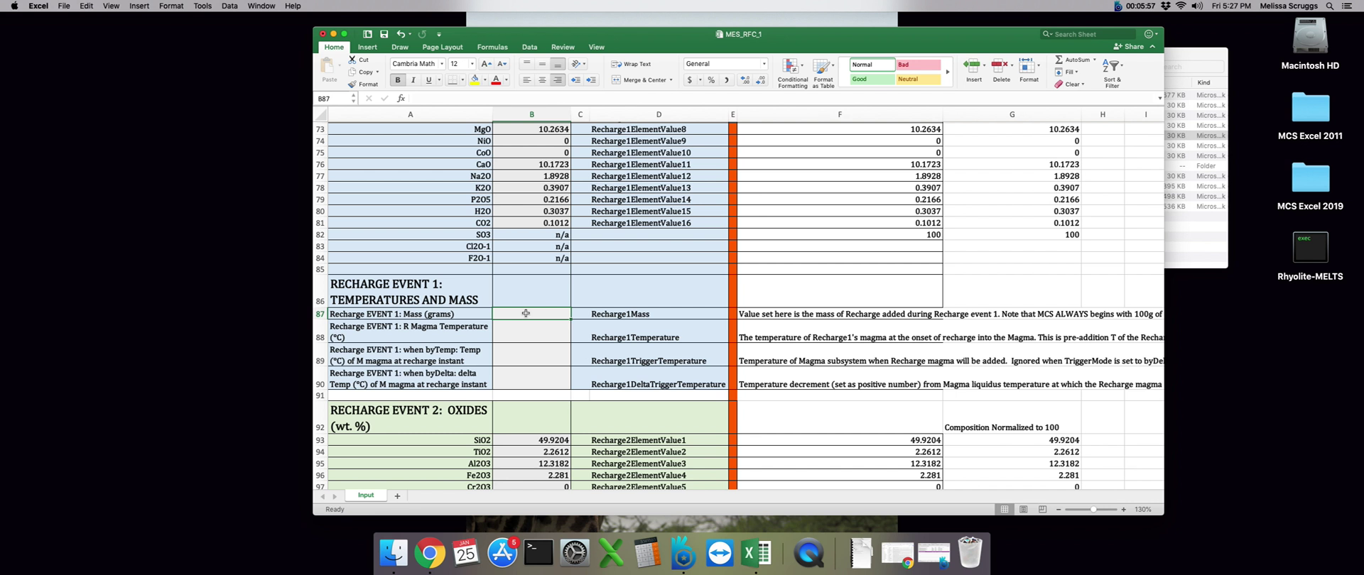
text(20)
key(Return)
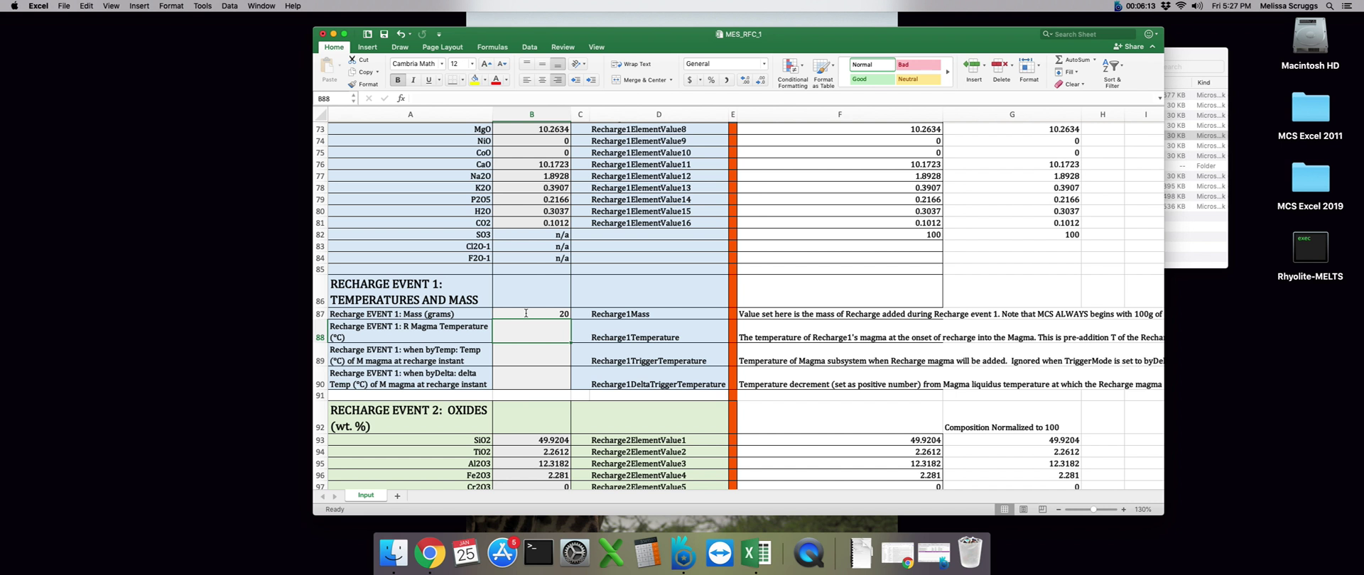
text(1150)
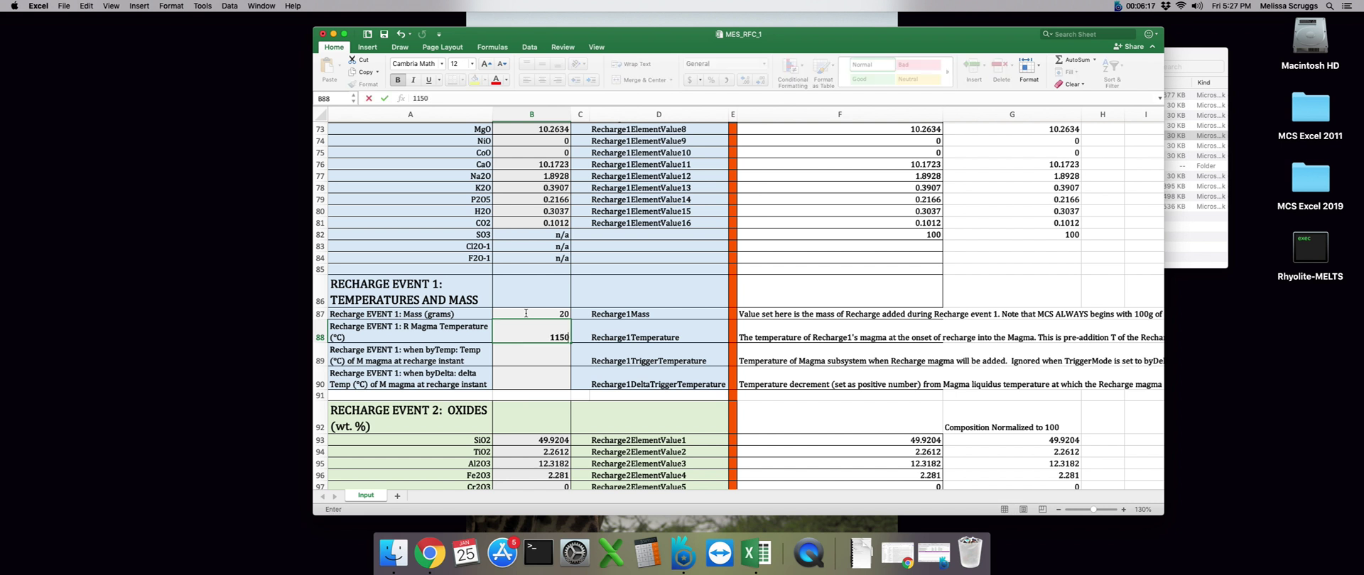
key(Return)
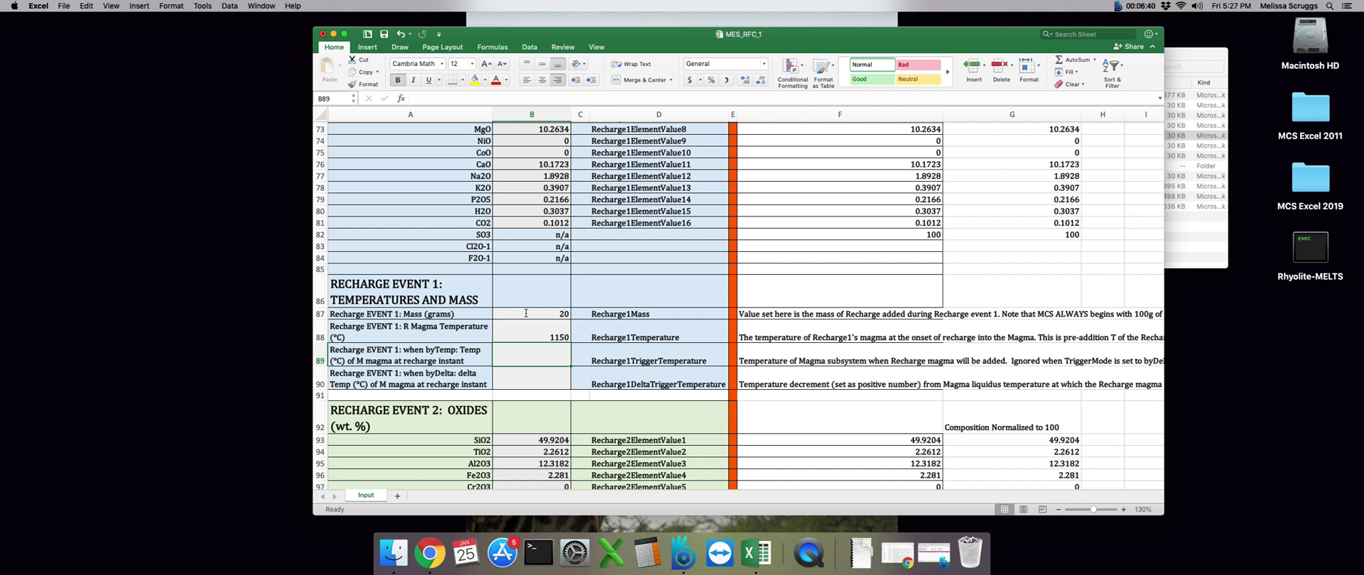
text(1000)
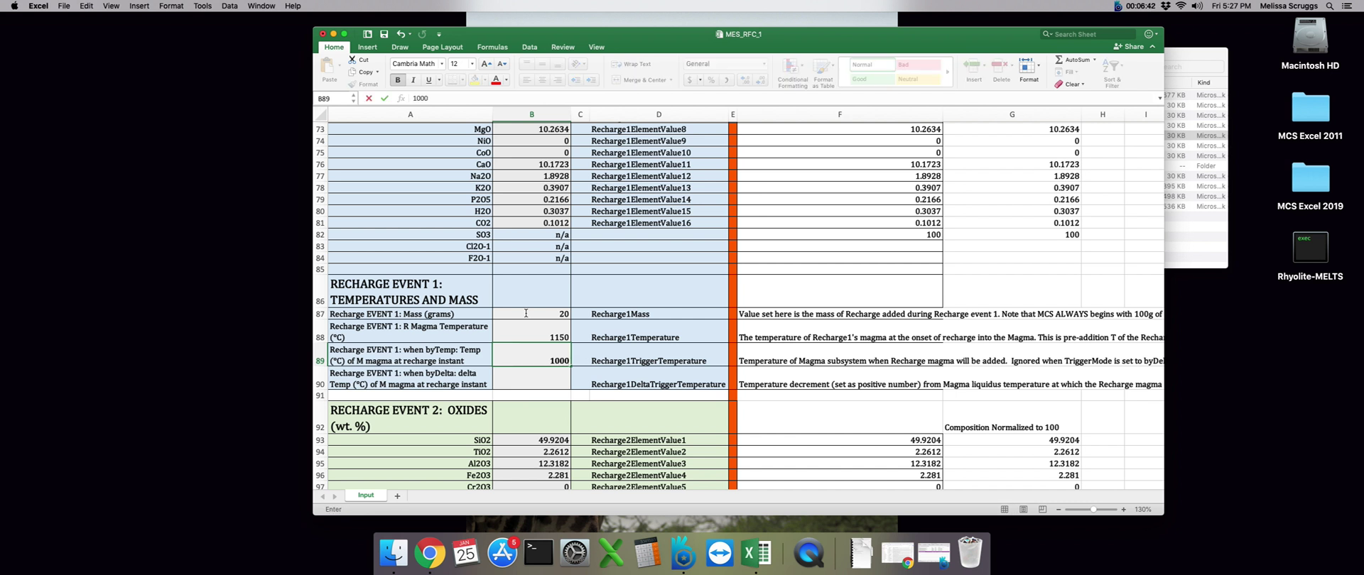
key(Return)
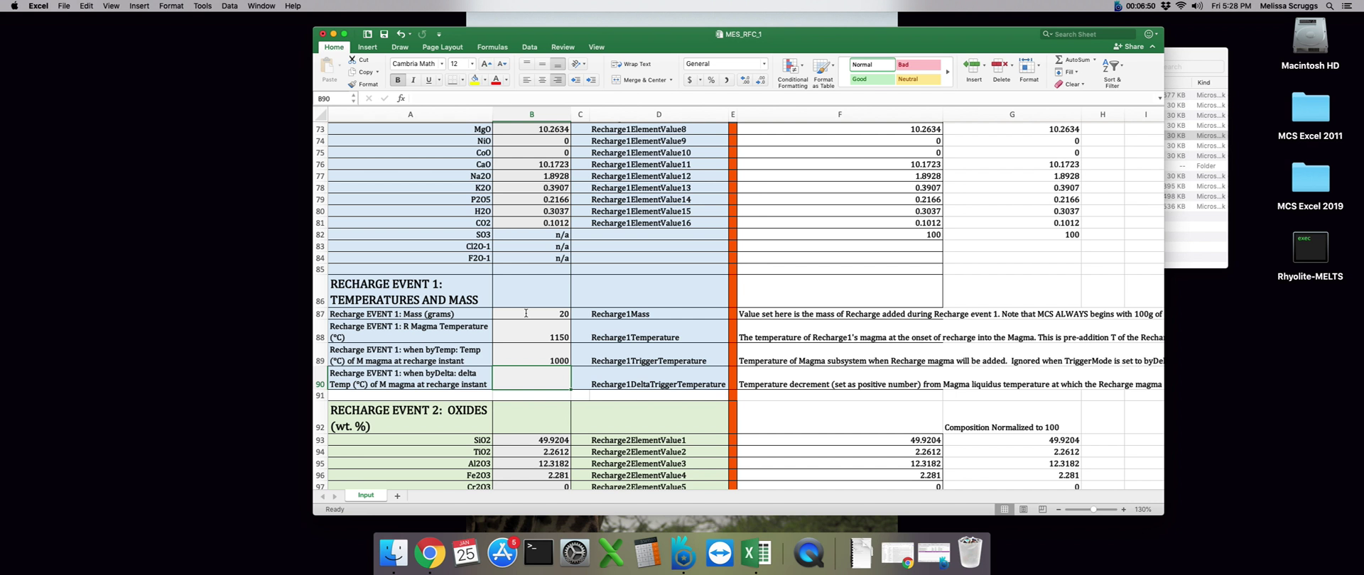
Enter 25 g, 1125 °C and 1150 °C in B114–B116 for Recharge Event 2
scroll(526, 313, up, 3)
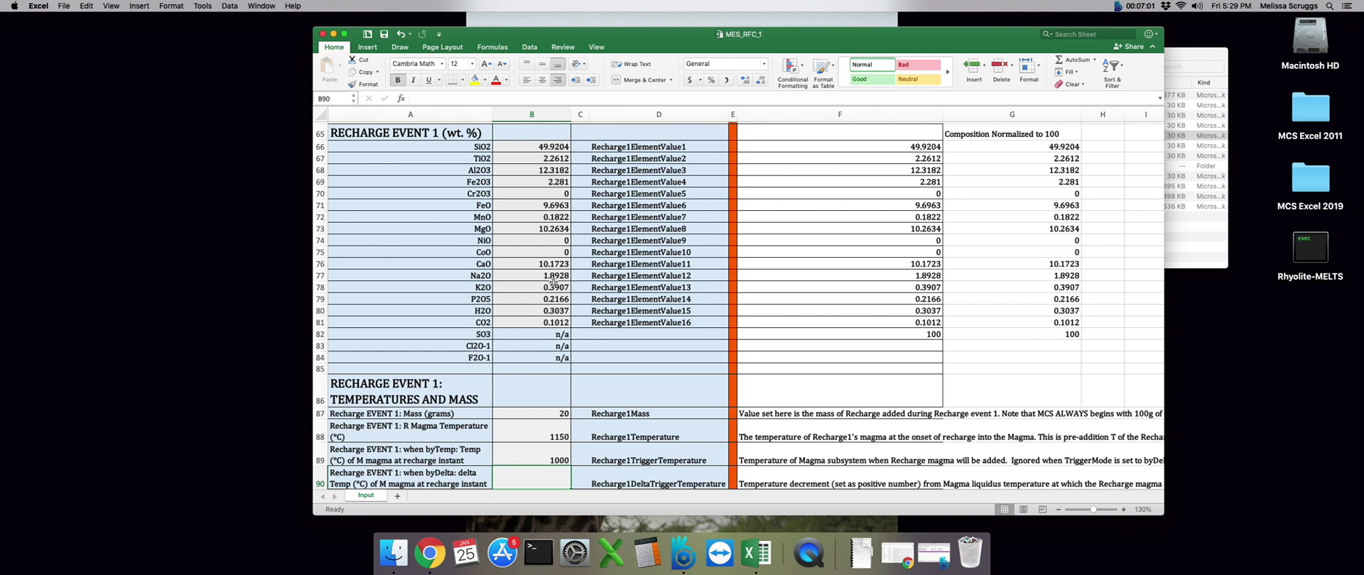
scroll(554, 280, down, 3)
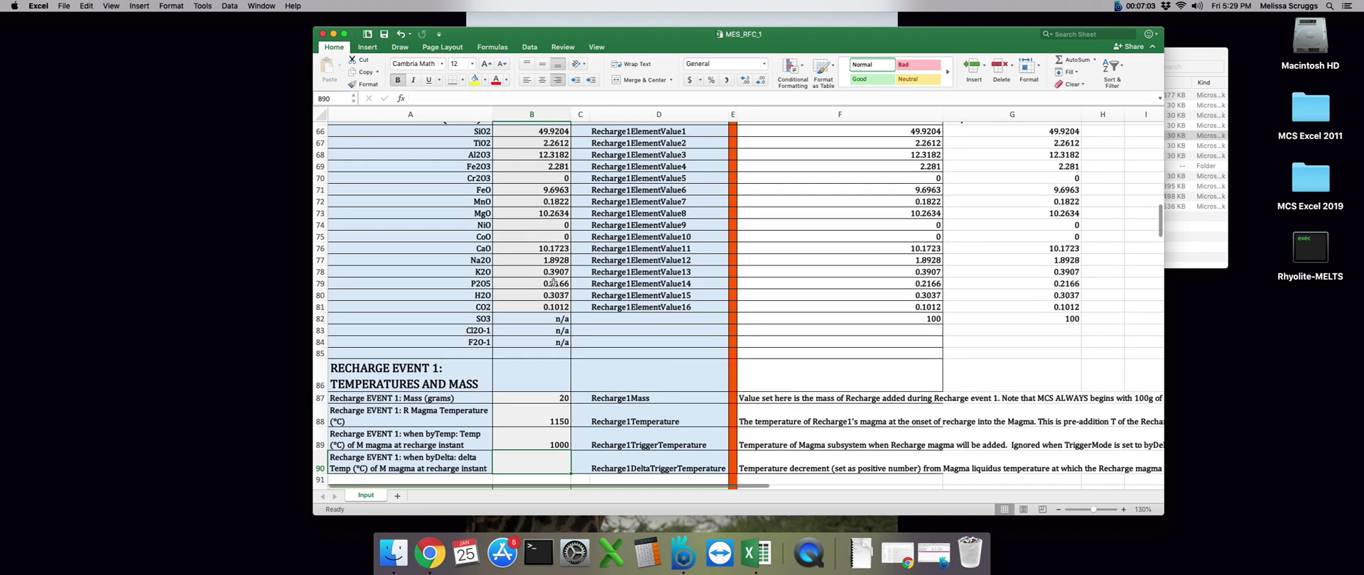
scroll(553, 282, down, 5)
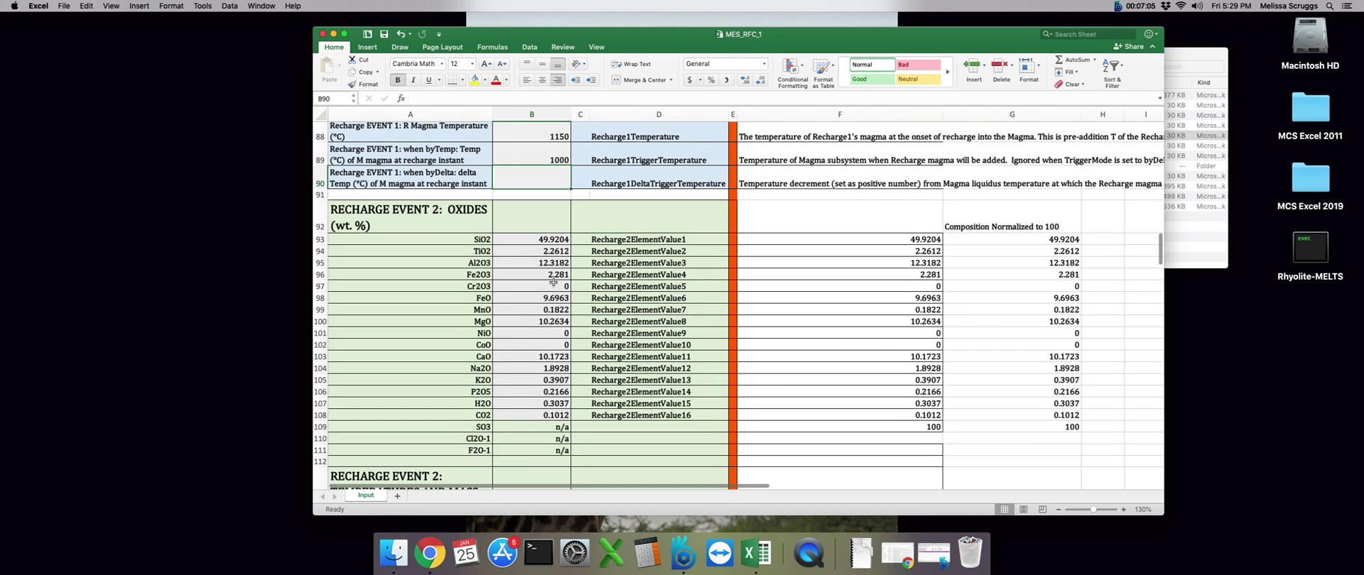
scroll(554, 283, down, 2)
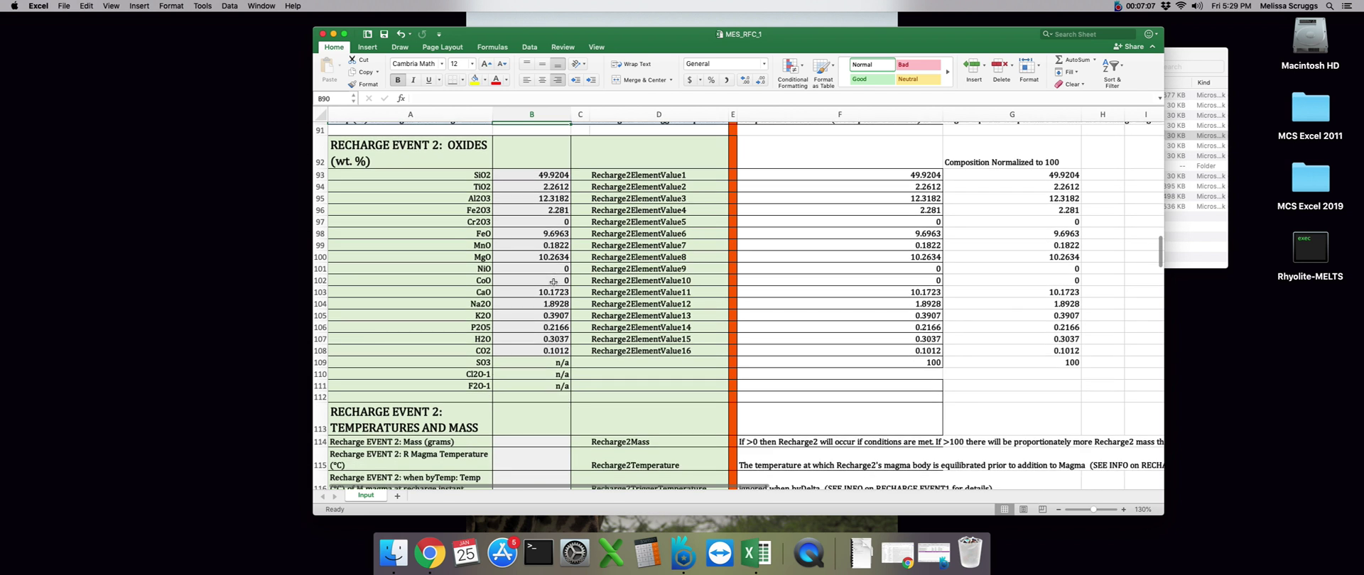
scroll(554, 282, down, 1)
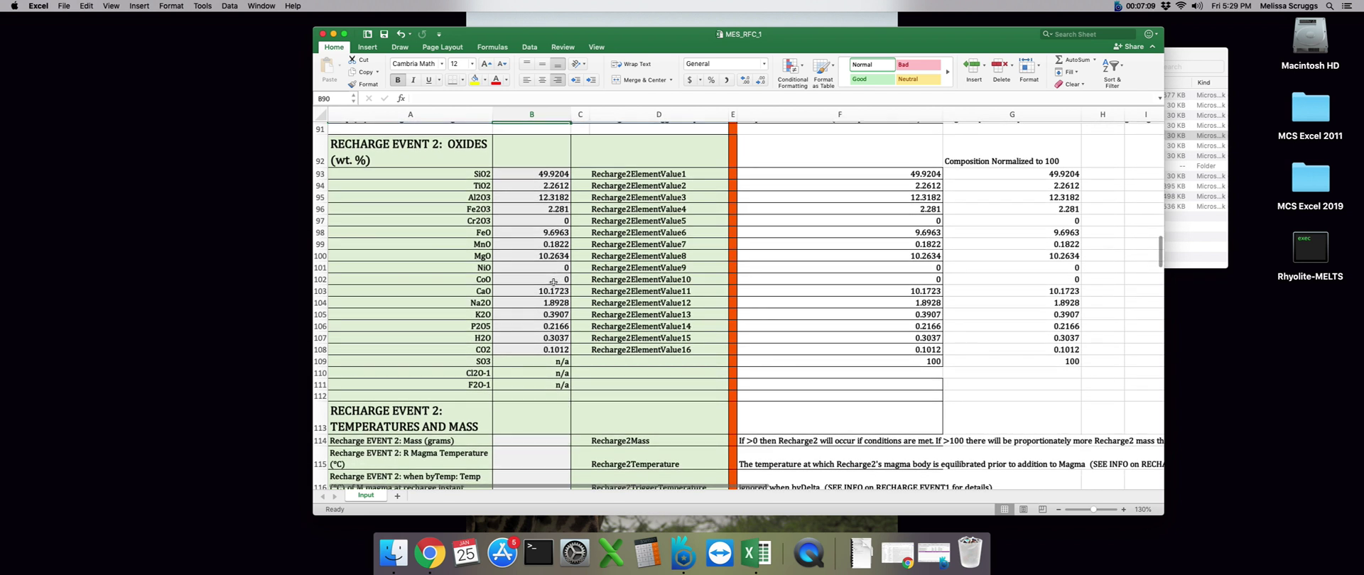
click(536, 440)
scroll(537, 441, down, 2)
scroll(537, 441, down, 3)
text(25)
key(Return)
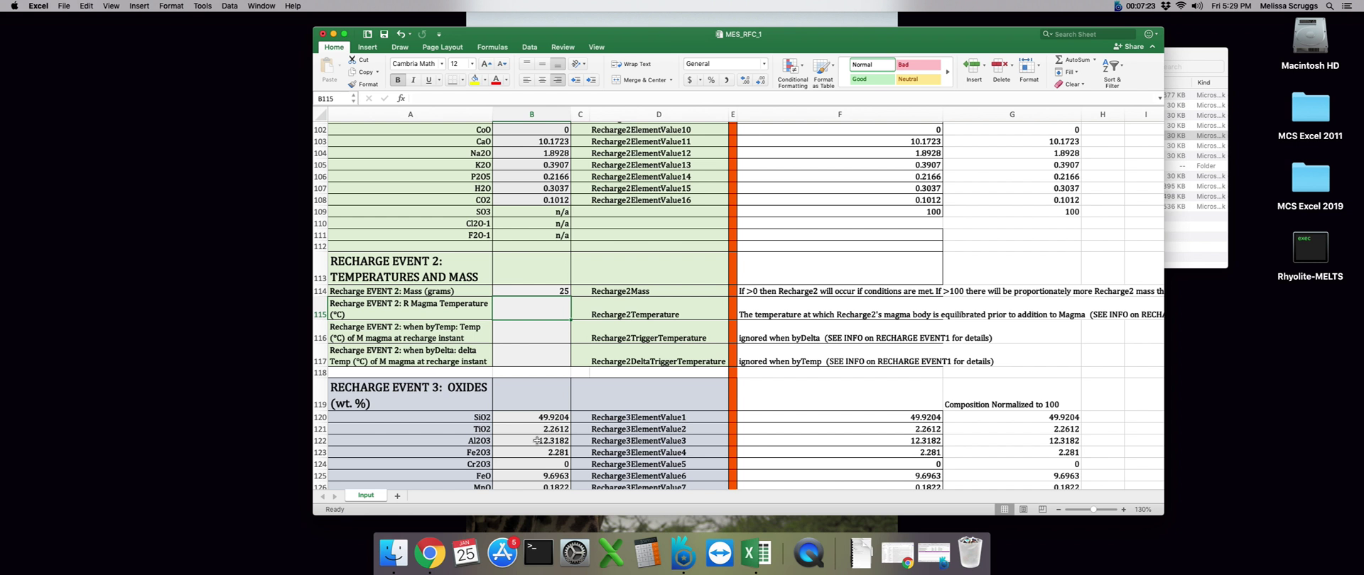
text(1125)
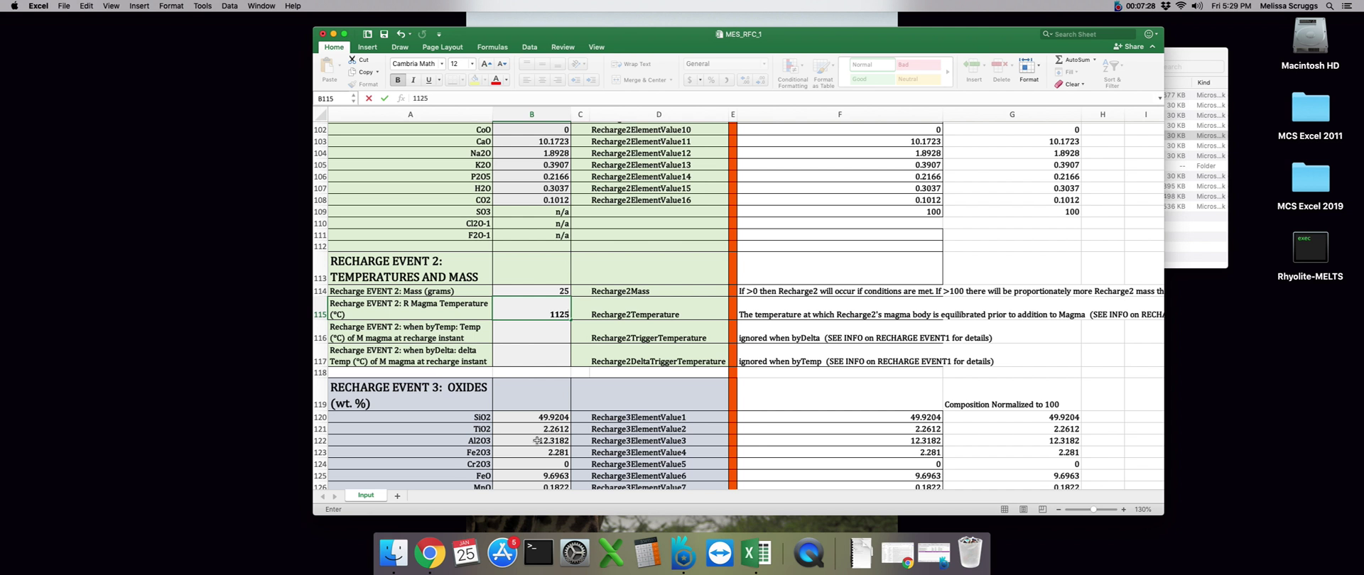
key(Return)
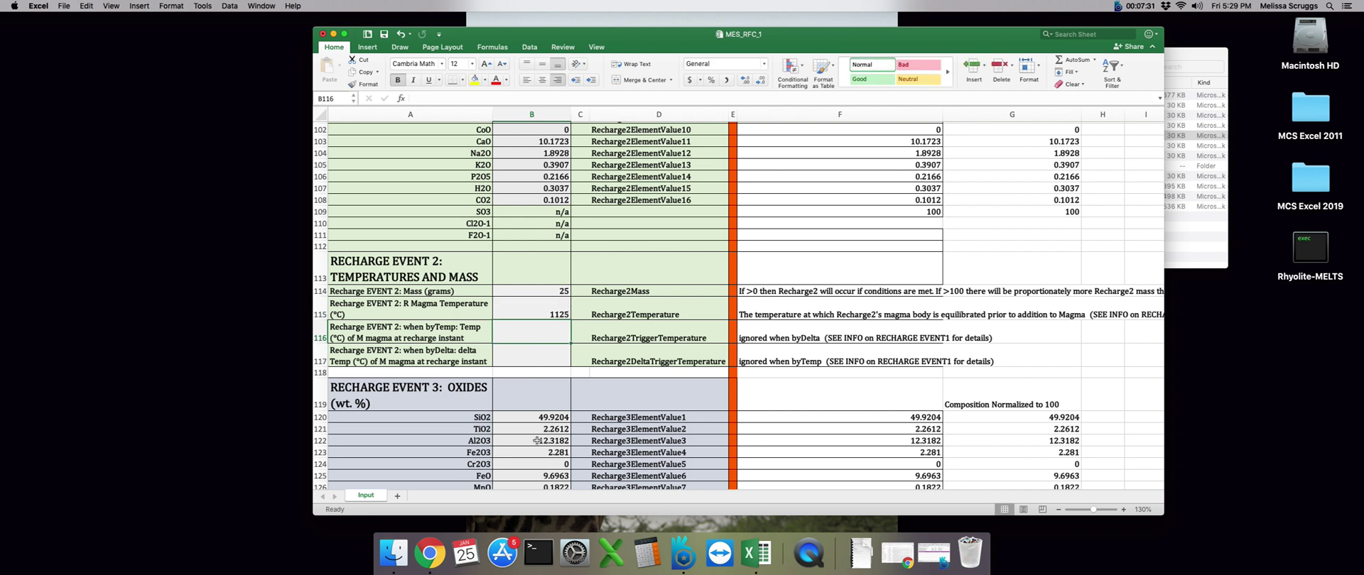
text(1150)
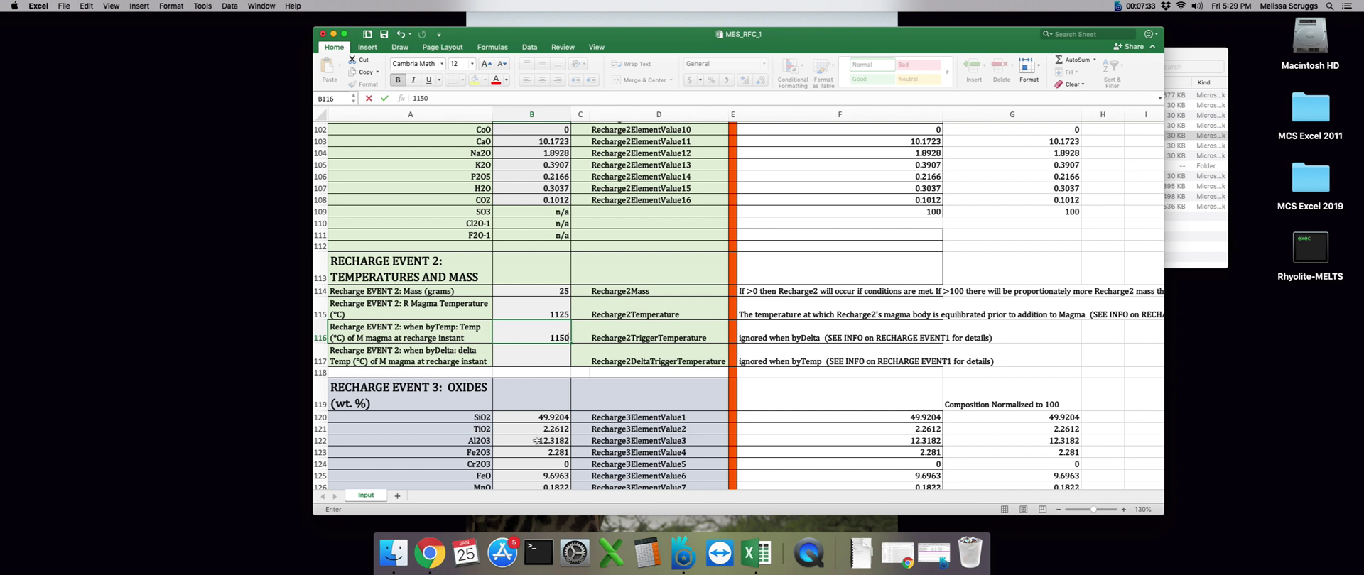
key(Return)
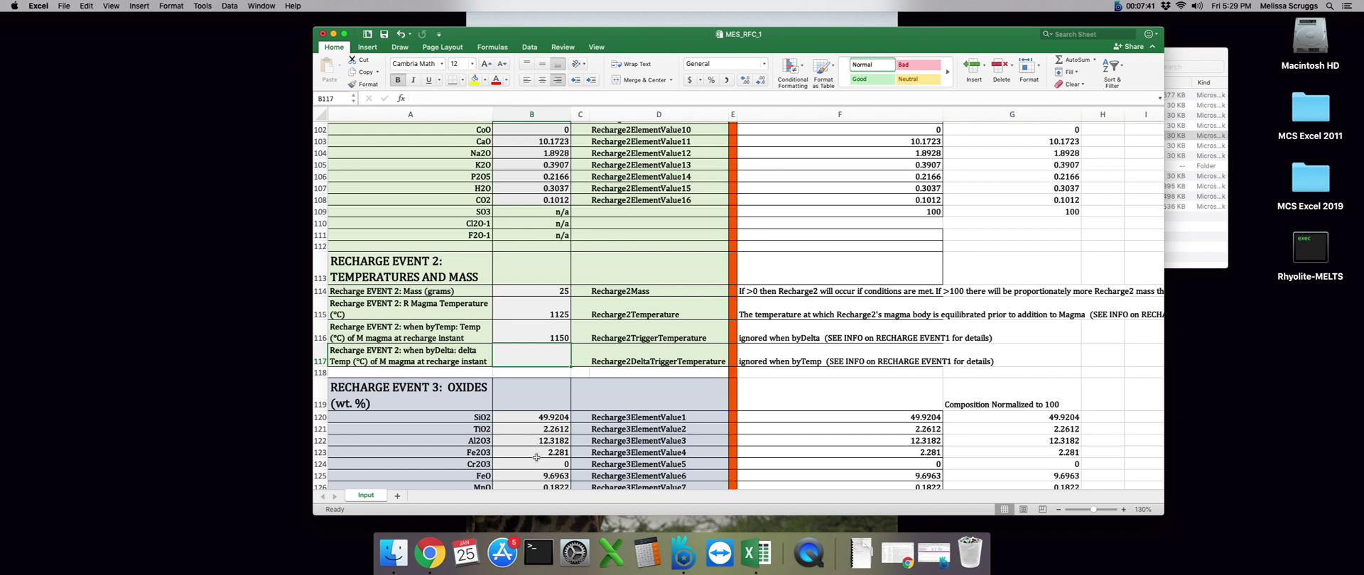
scroll(536, 457, down, 10)
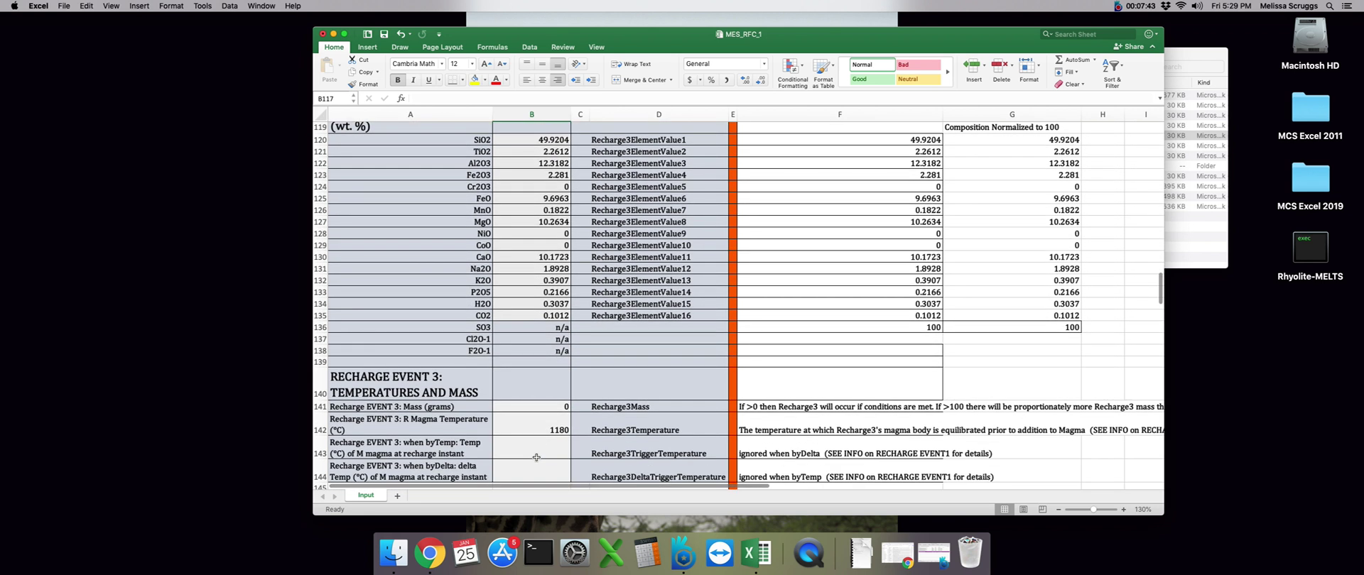
scroll(536, 457, down, 1)
click(540, 390)
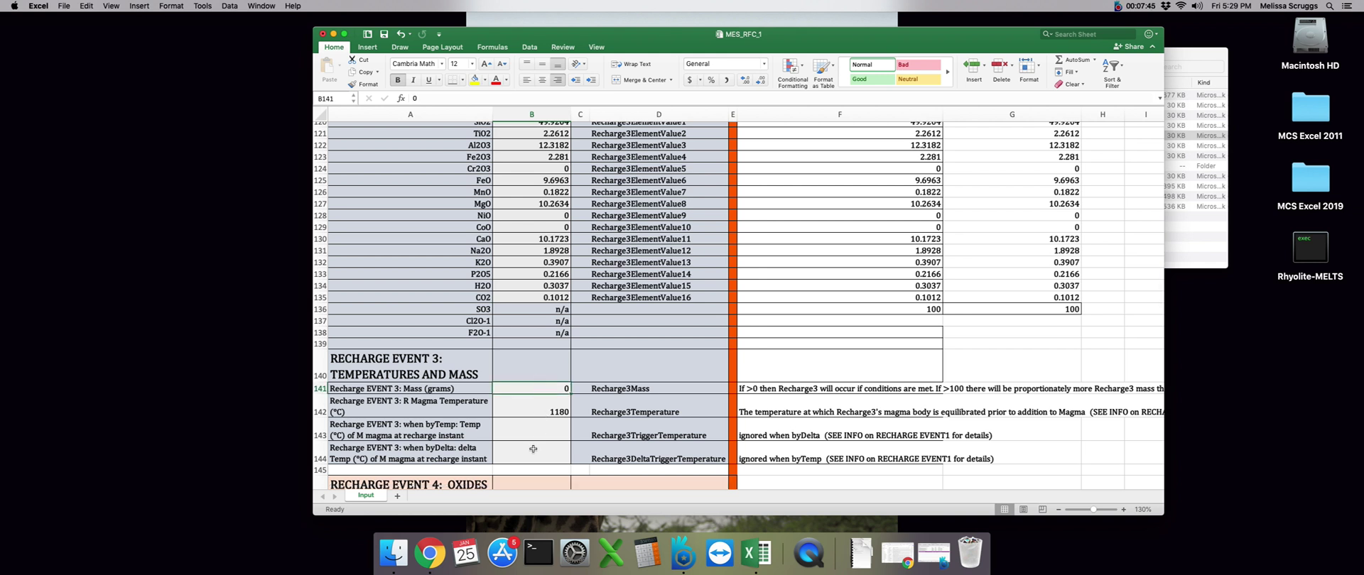
scroll(533, 456, down, 15)
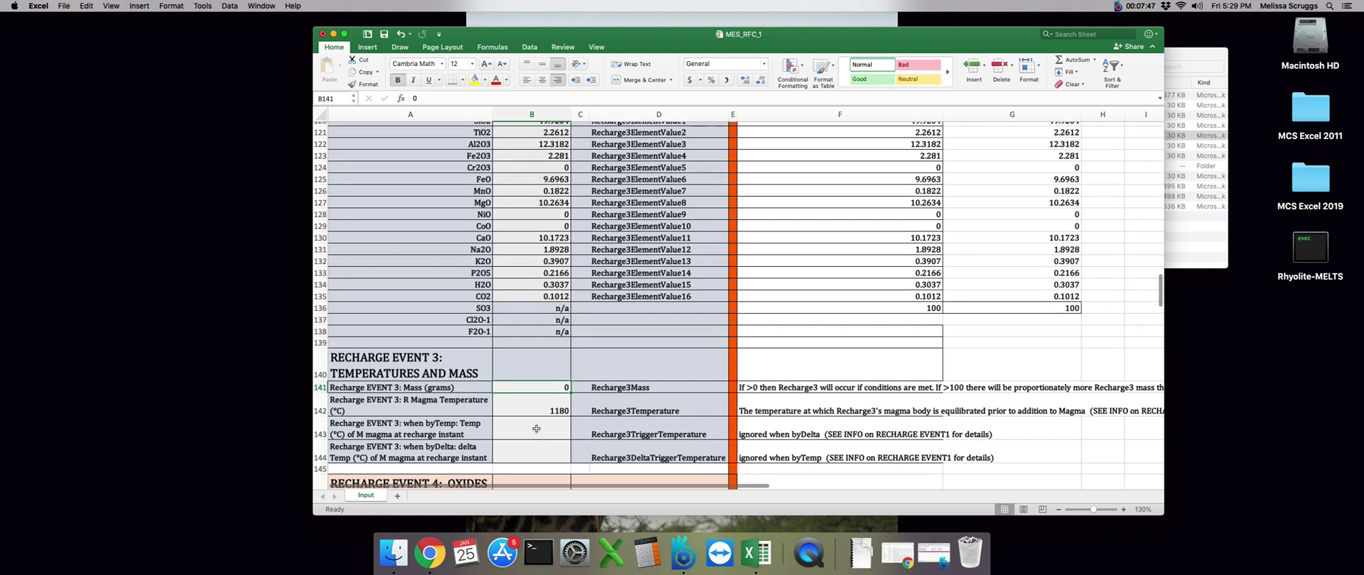
scroll(533, 451, down, 20)
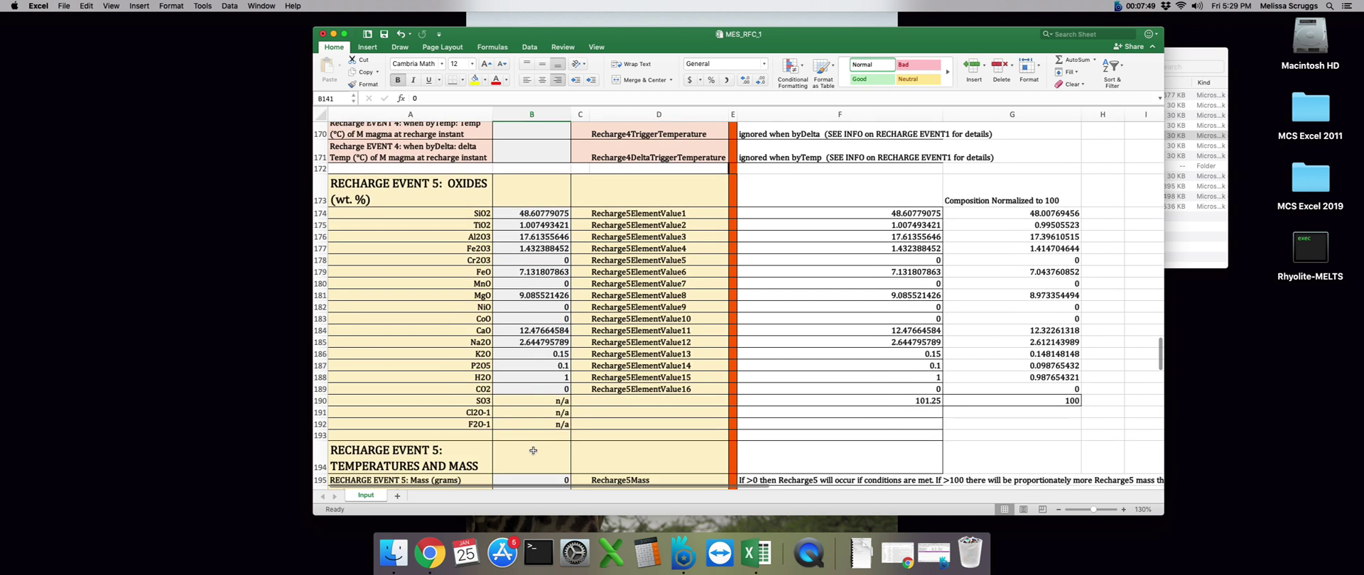
scroll(534, 450, up, 20)
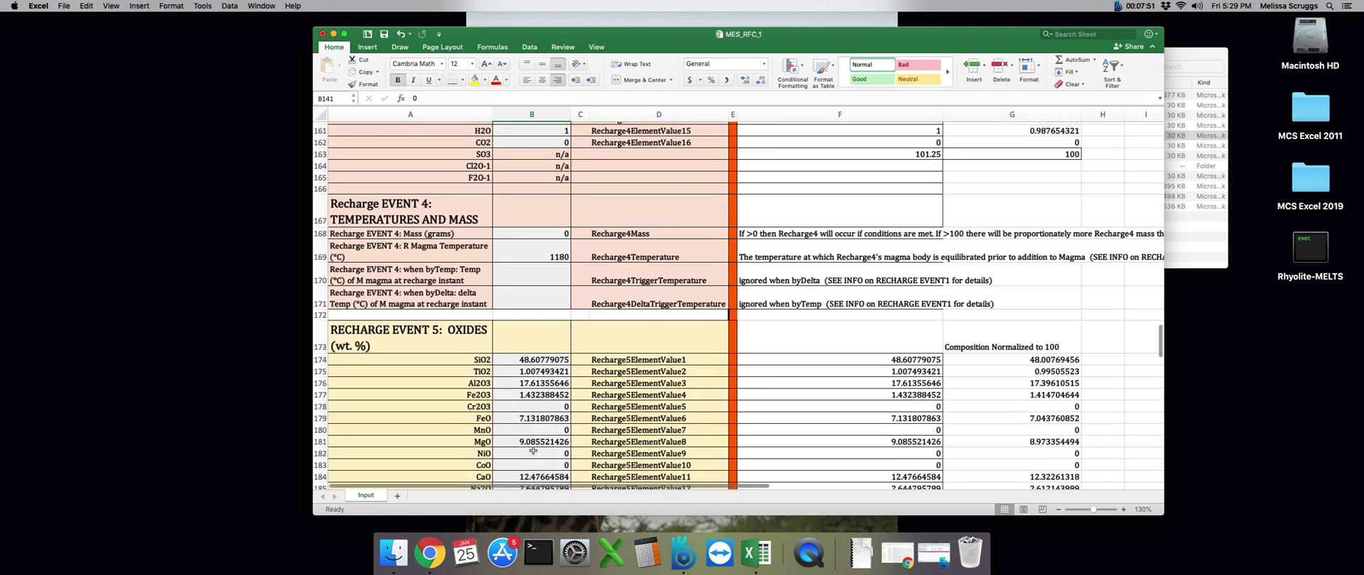
scroll(534, 441, up, 15)
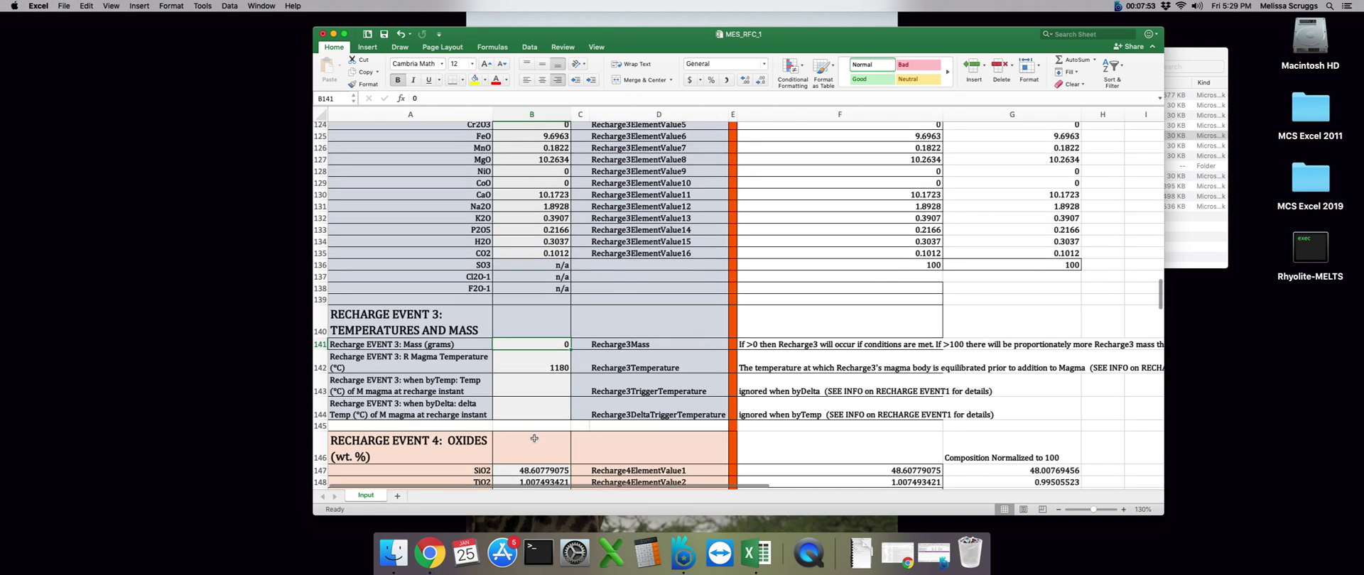
scroll(533, 439, up, 20)
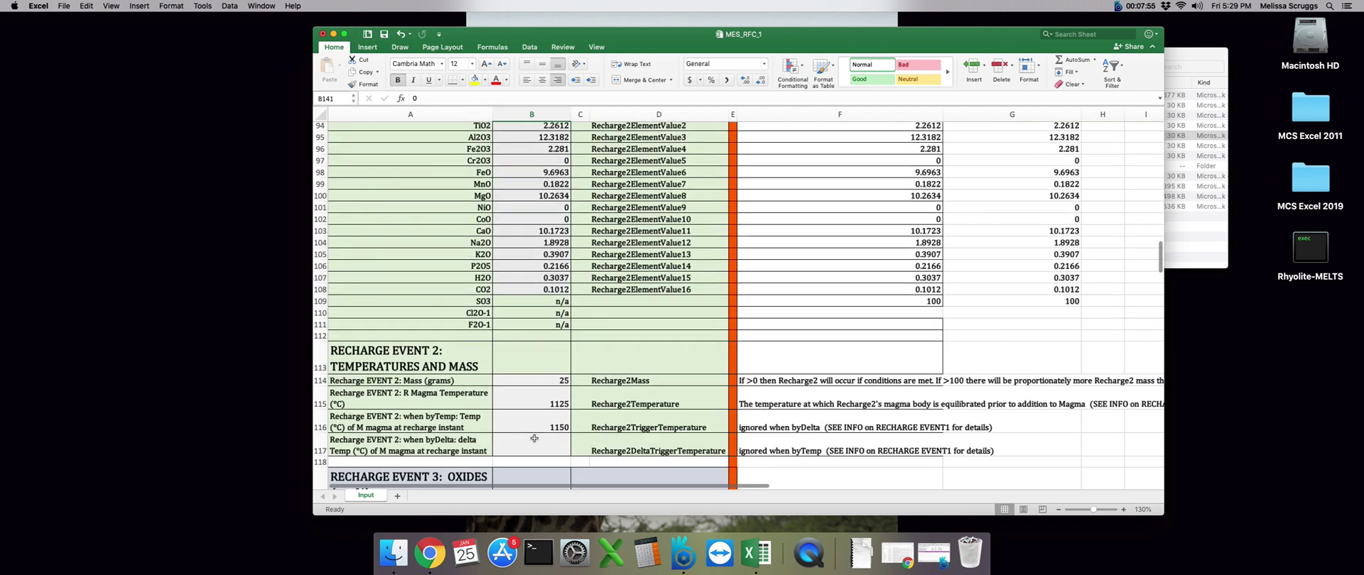
scroll(533, 438, up, 15)
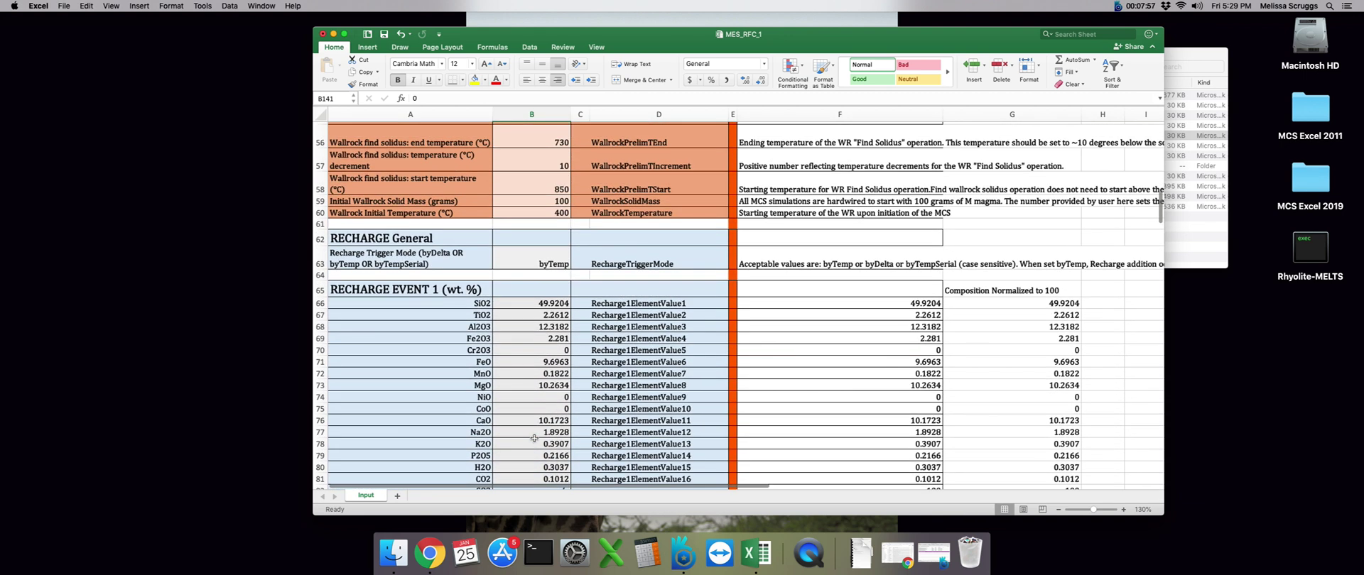
scroll(533, 439, up, 15)
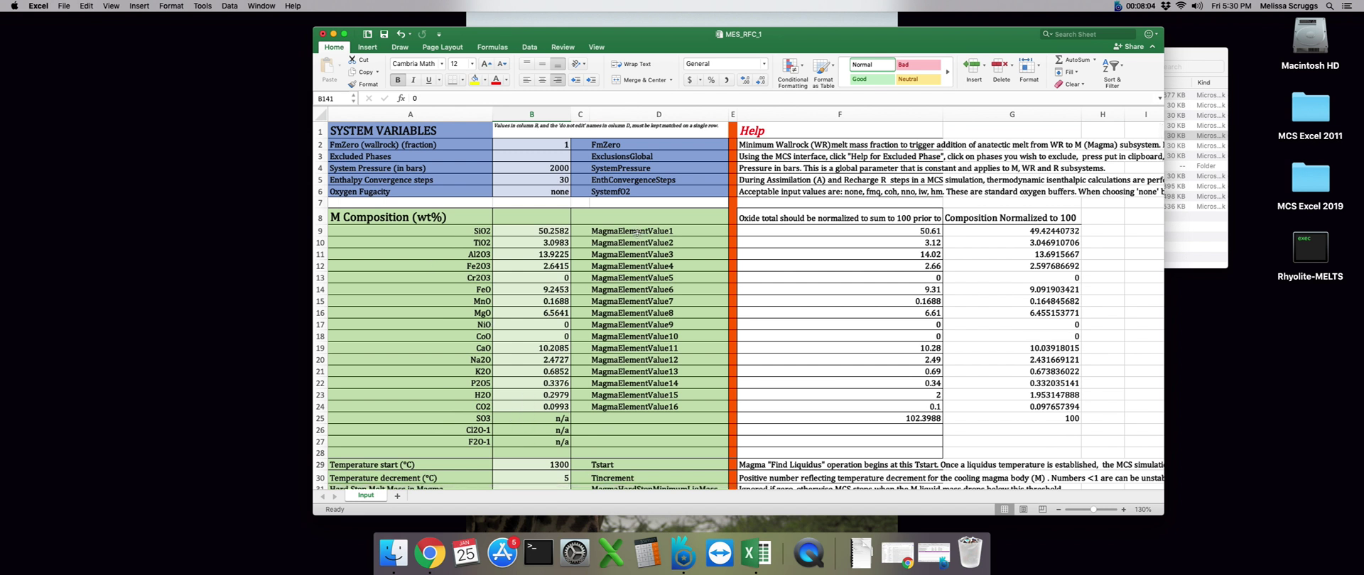
Save the workbook, then save it as MES_RFC_2.xlsx, replacing the existing file
click(384, 36)
click(64, 6)
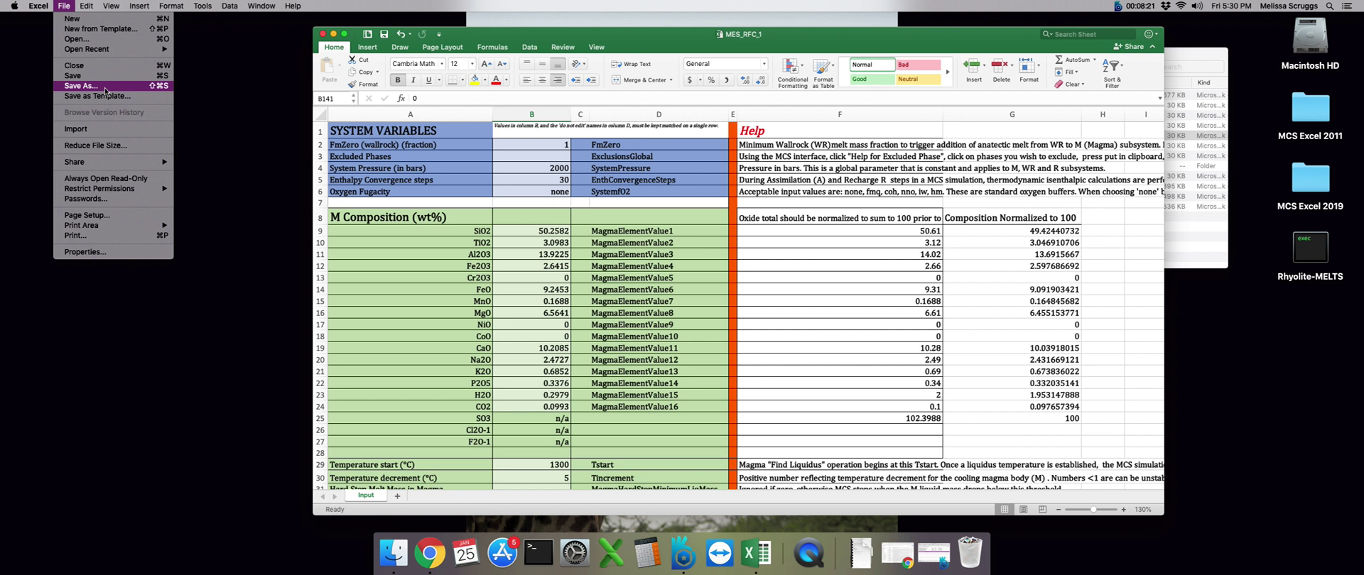
click(106, 86)
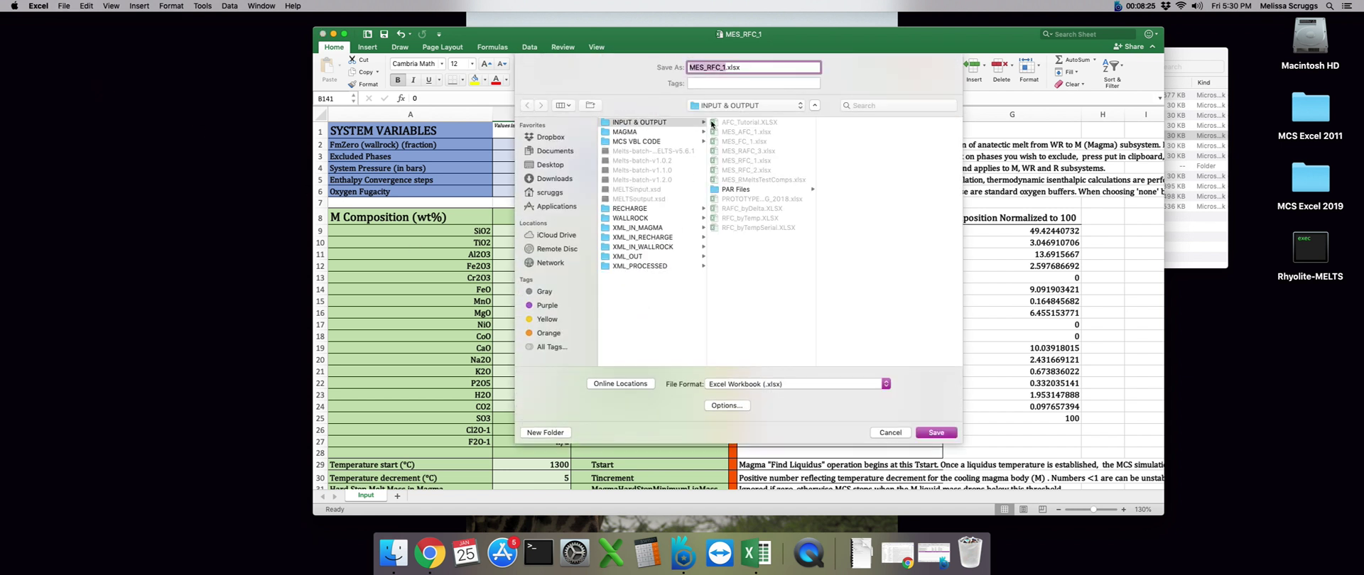
key(Right)
key(BackSpace)
text(2)
key(Return)
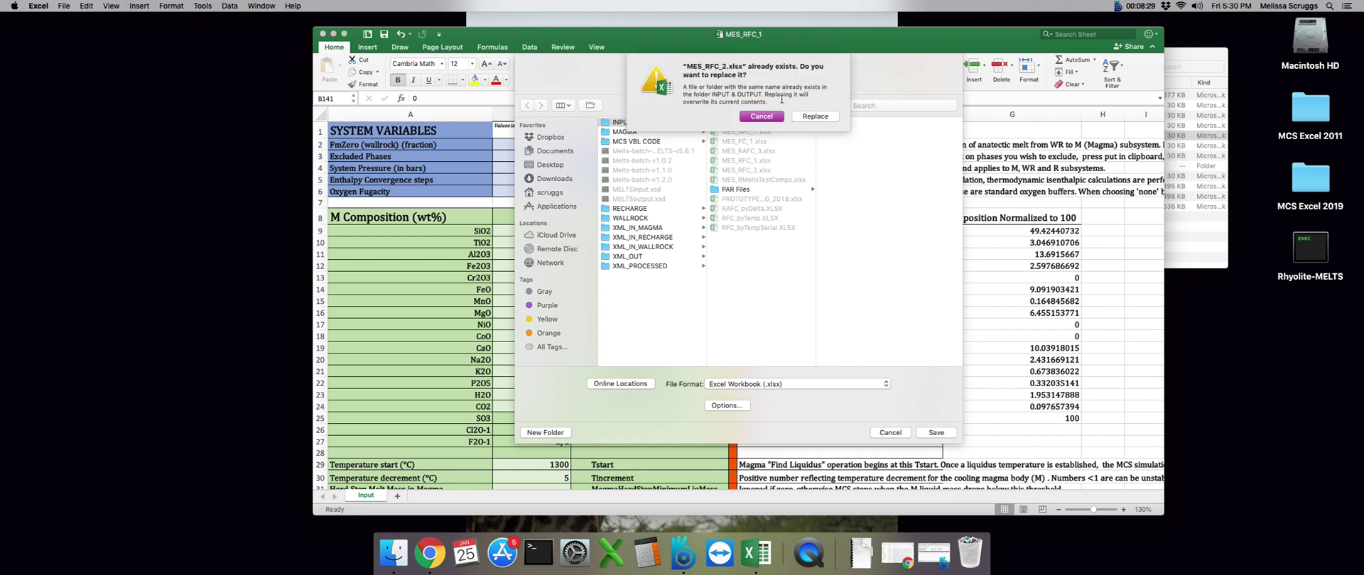
click(801, 118)
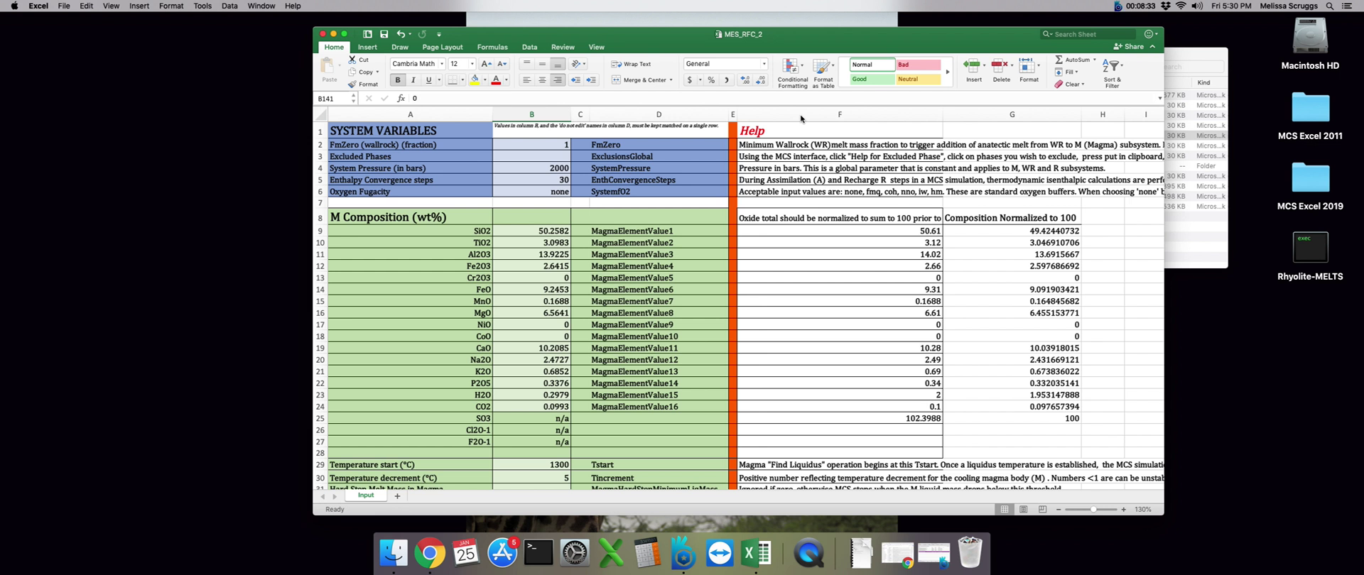
click(800, 117)
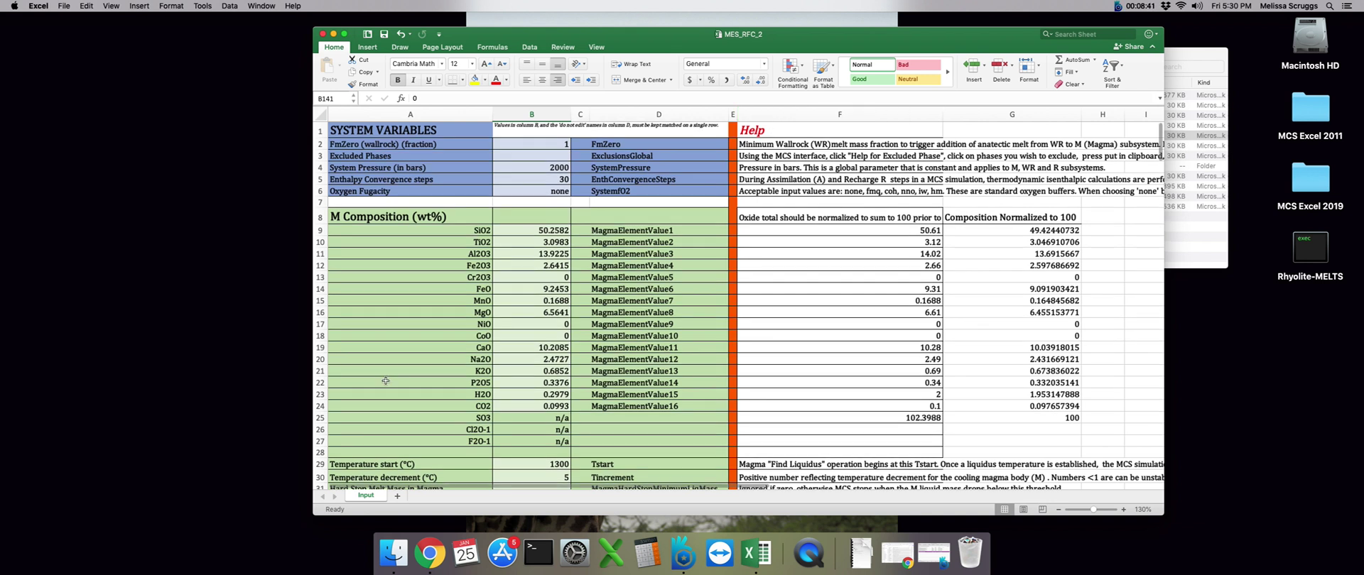
Enter byTempSerial as the Recharge Trigger Mode in B63 and save the workbook
scroll(386, 381, down, 6)
scroll(386, 382, down, 12)
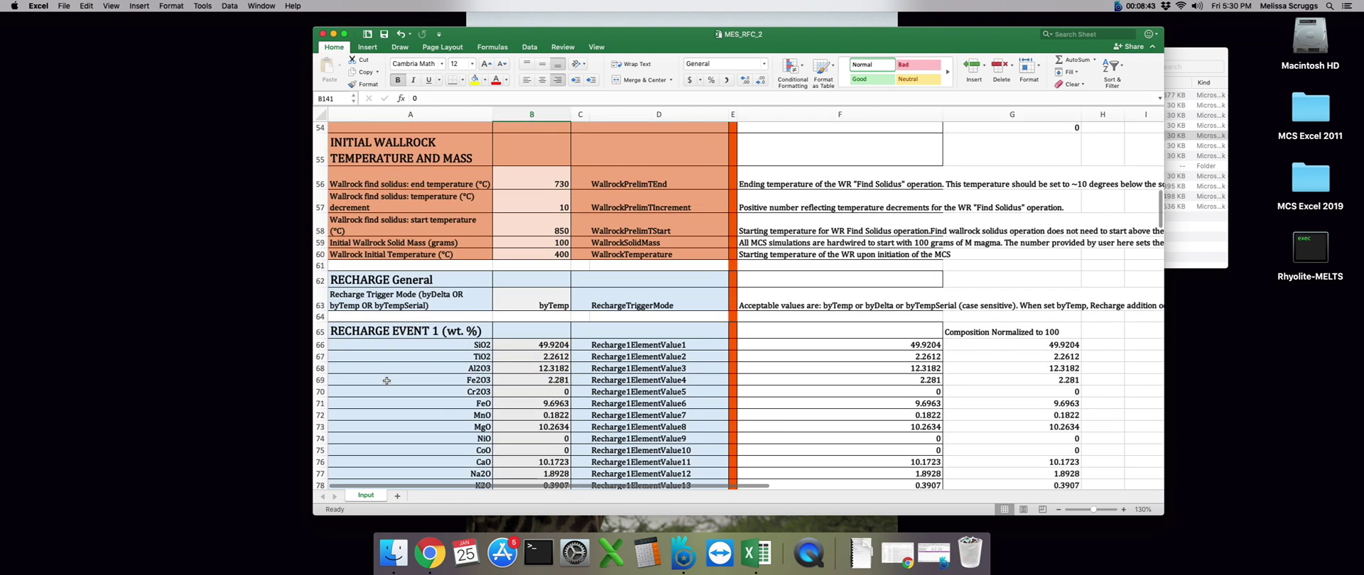
click(526, 297)
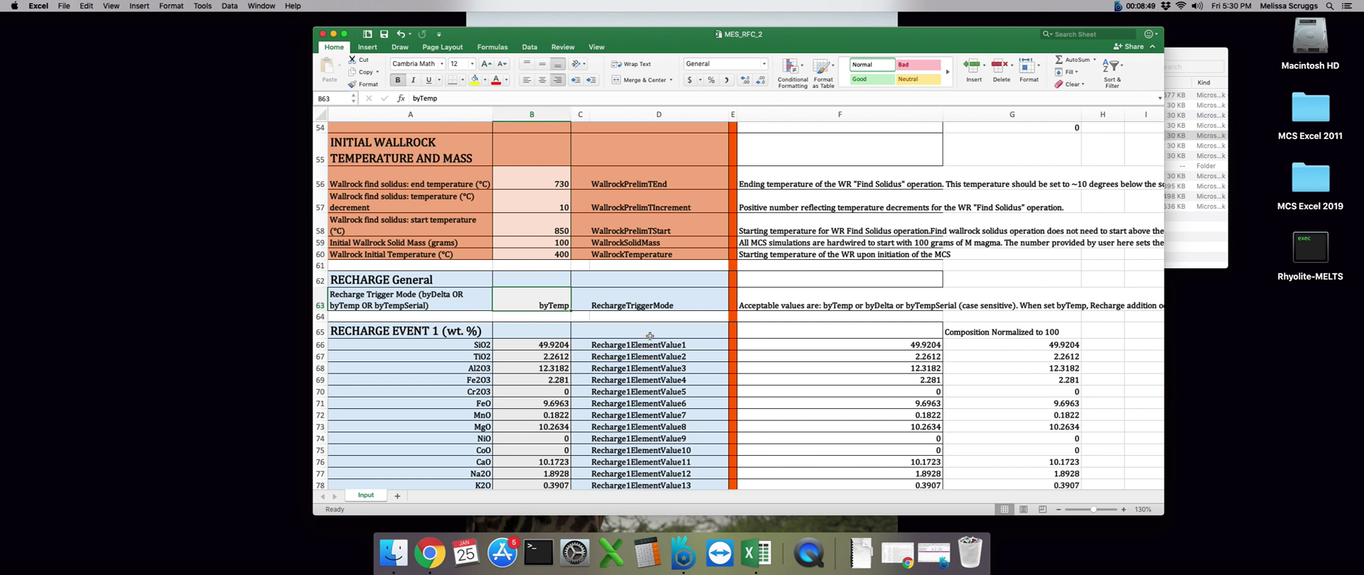
text(byTempSerial)
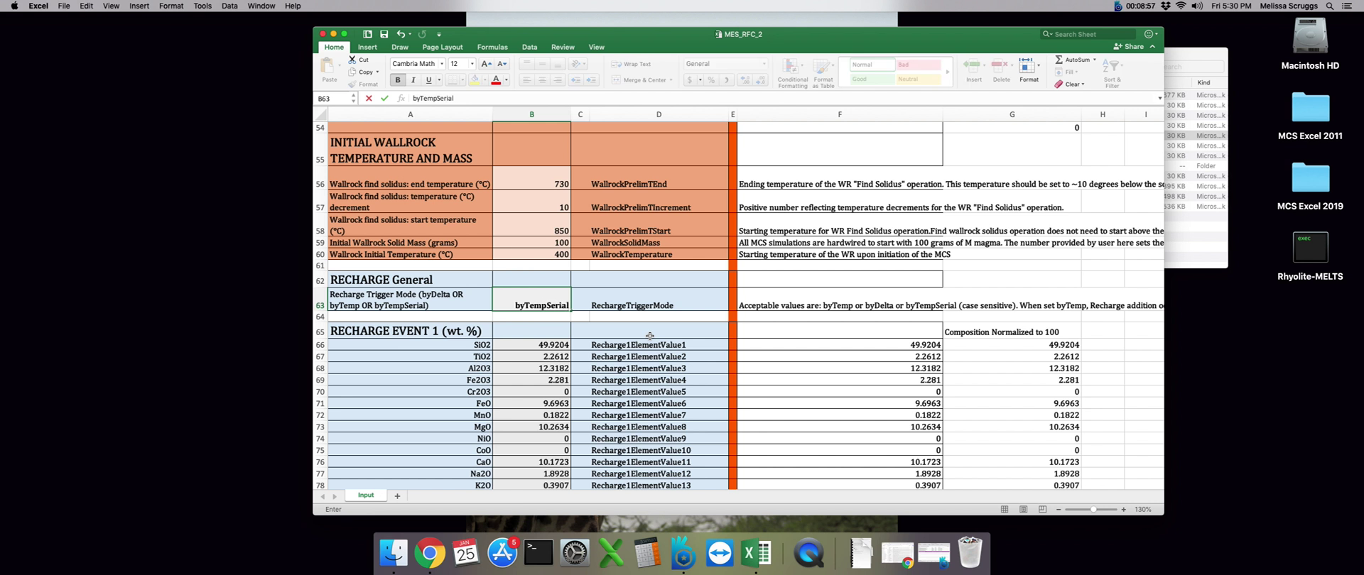
key(Return)
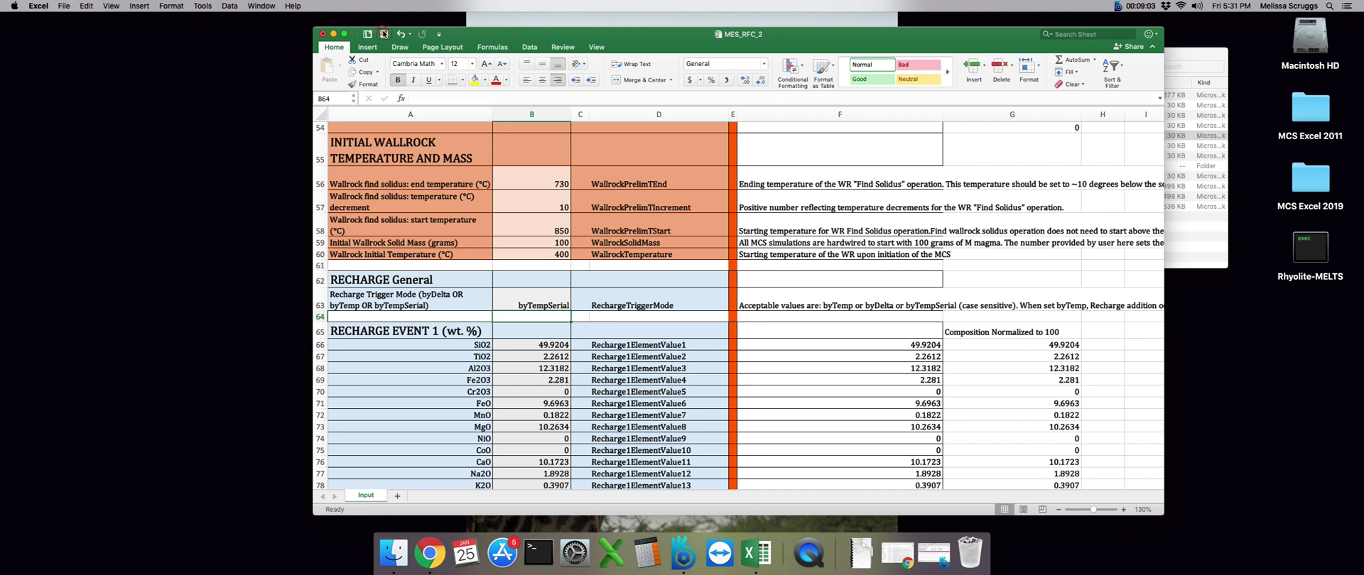
click(383, 34)
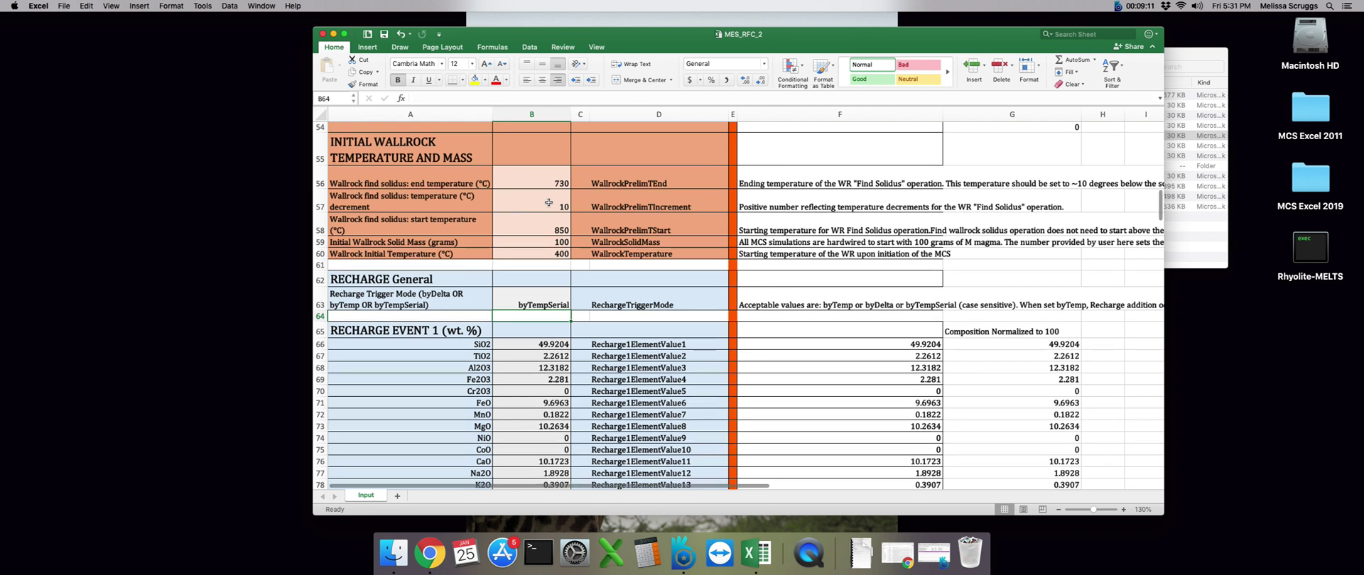
Scroll down to Recharge Event 2 and select its 1150 °C byTemp trigger temperature in B116
scroll(548, 237, down, 1)
scroll(549, 237, down, 5)
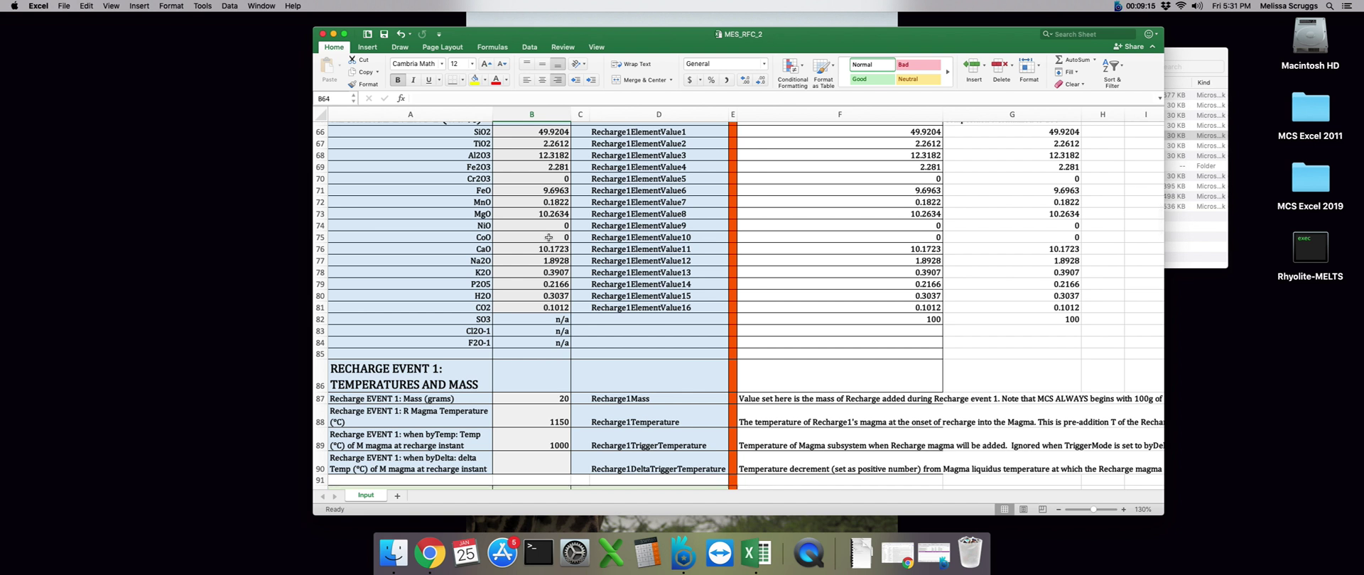
scroll(548, 237, down, 5)
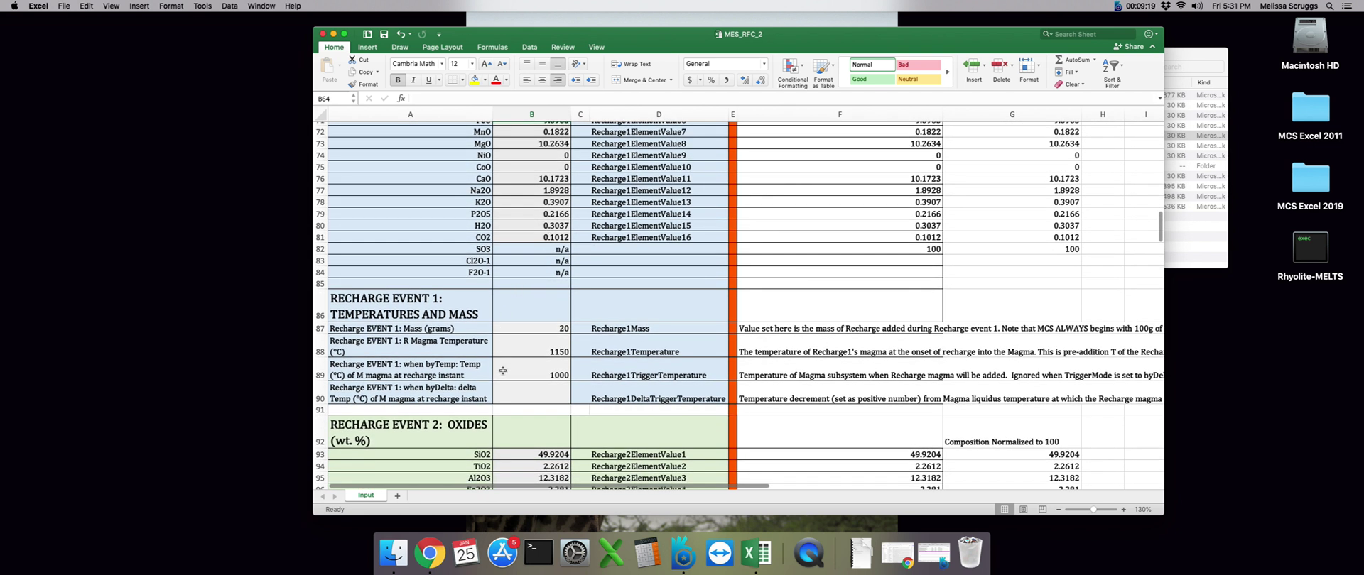
click(503, 370)
scroll(529, 365, down, 5)
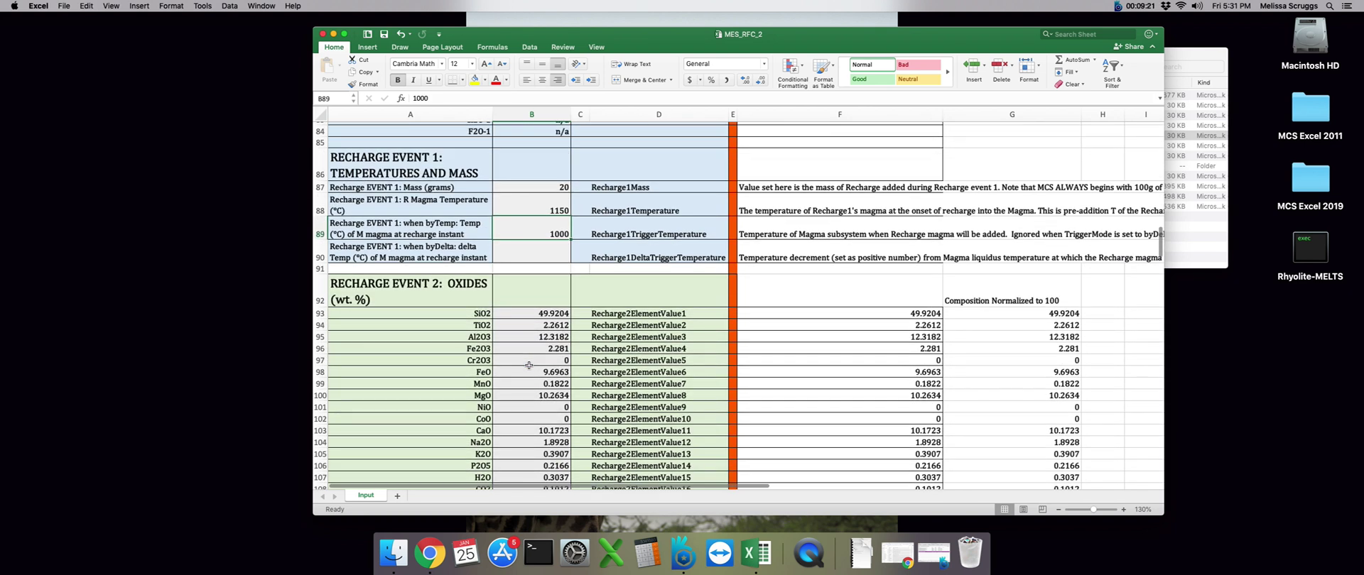
scroll(529, 365, down, 1)
scroll(528, 365, down, 15)
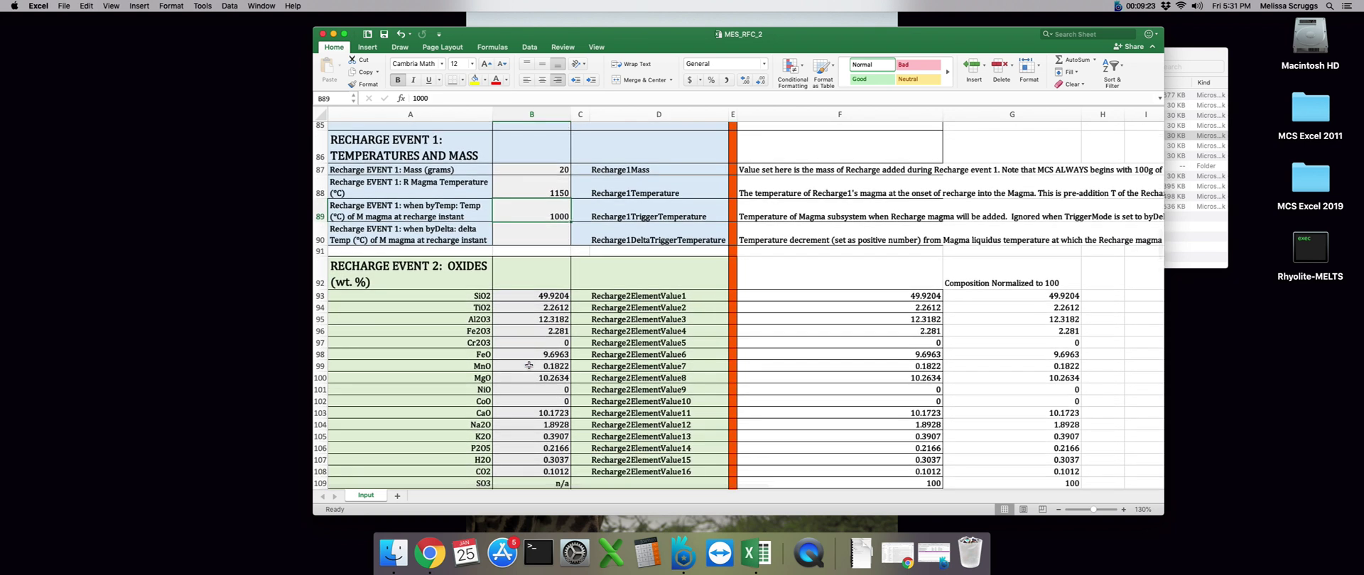
scroll(539, 371, up, 5)
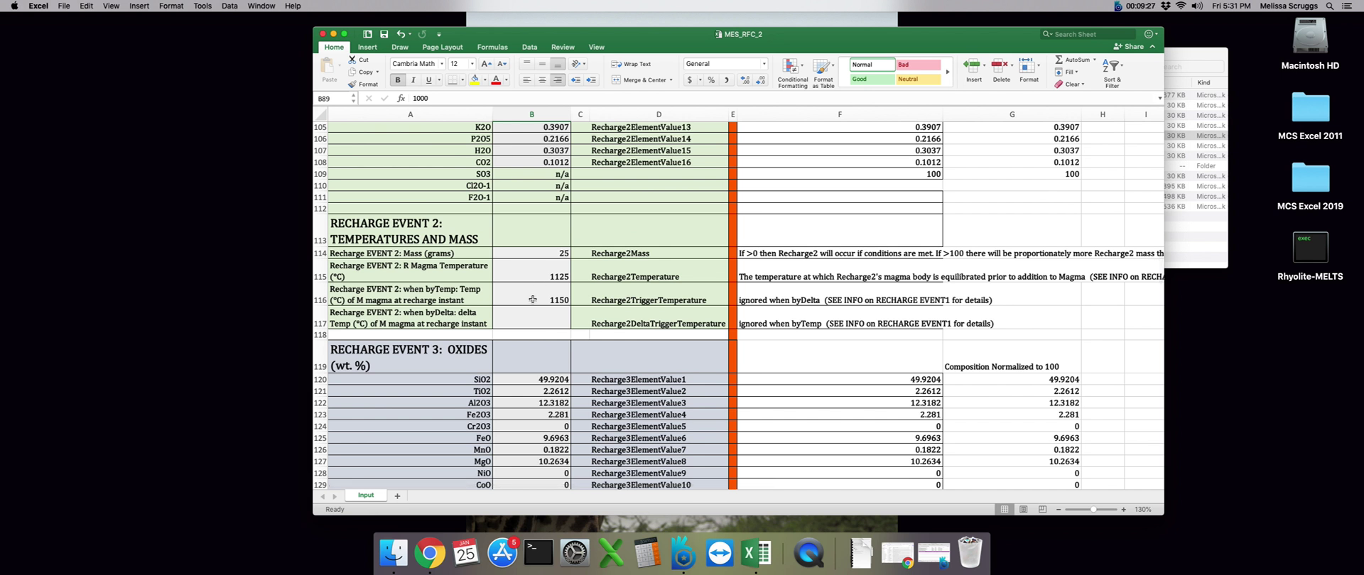
click(532, 300)
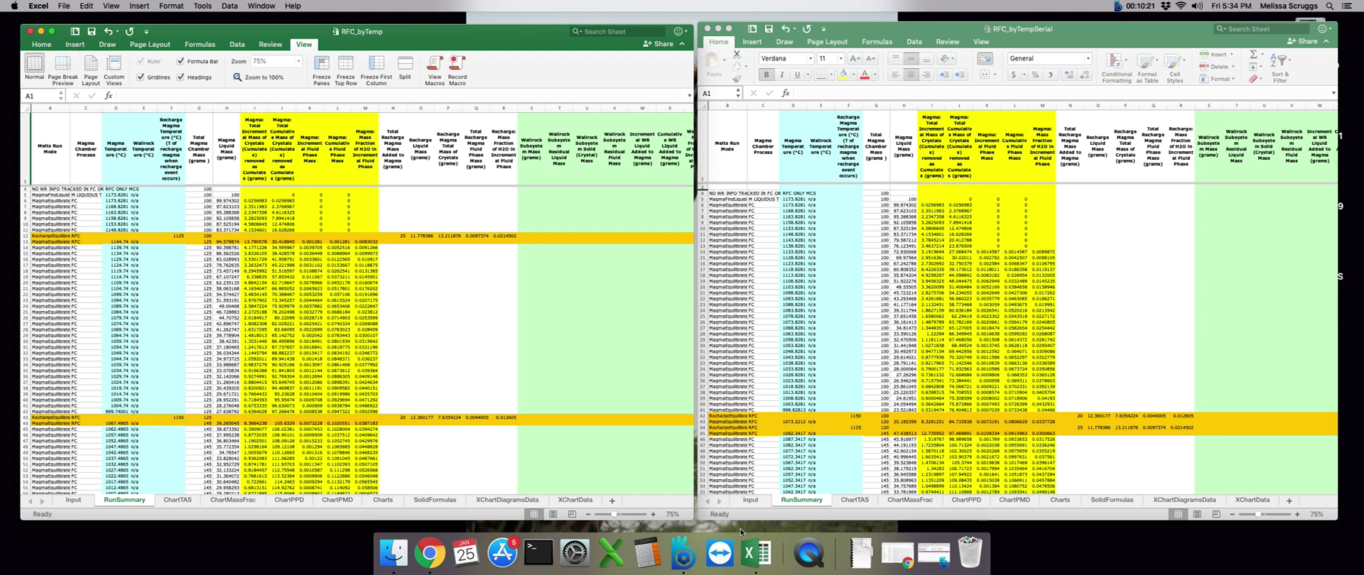
Zoom the RFC_byTemp RunSummary window in to 110%
click(653, 515)
click(653, 514)
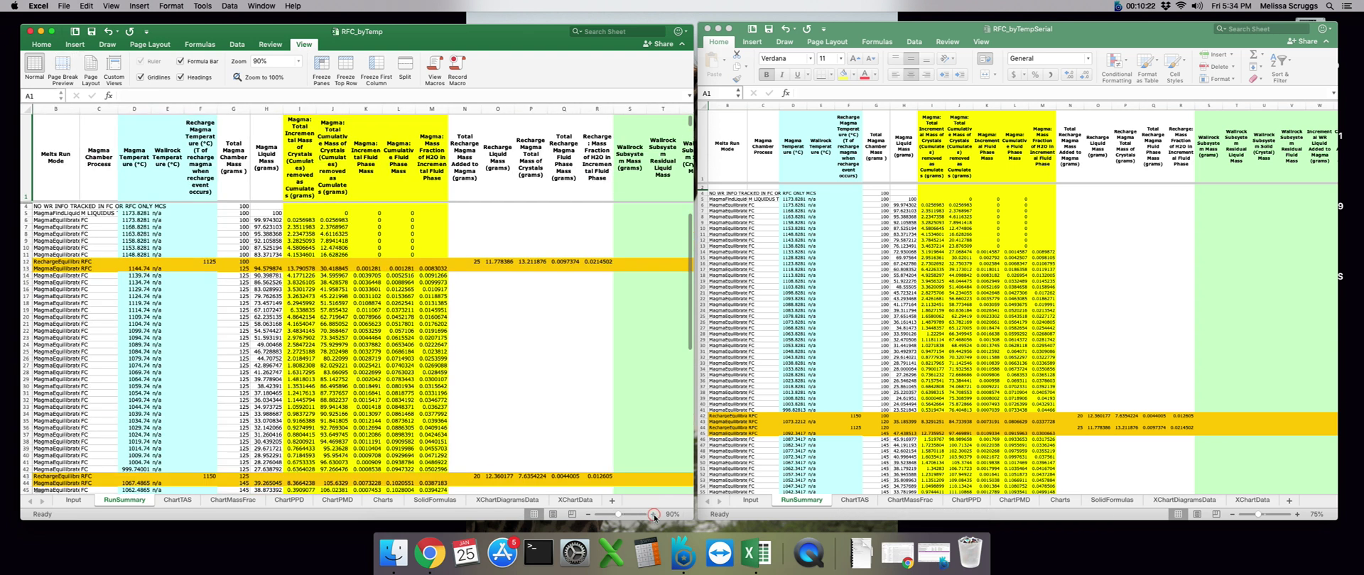
click(653, 514)
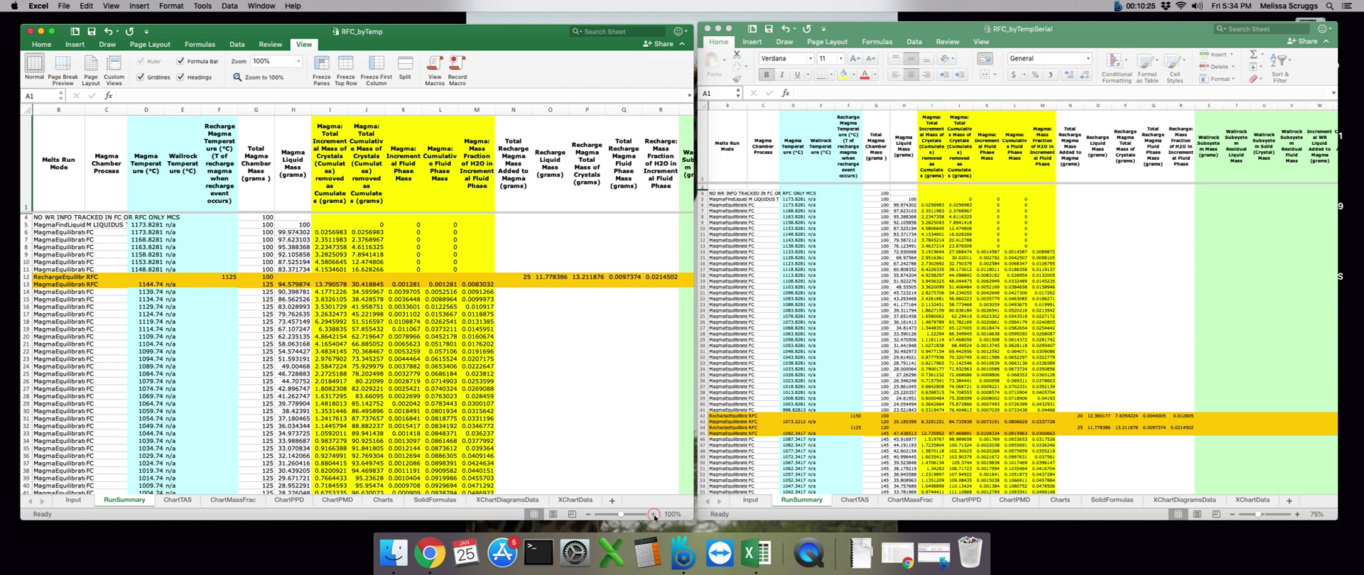
click(653, 514)
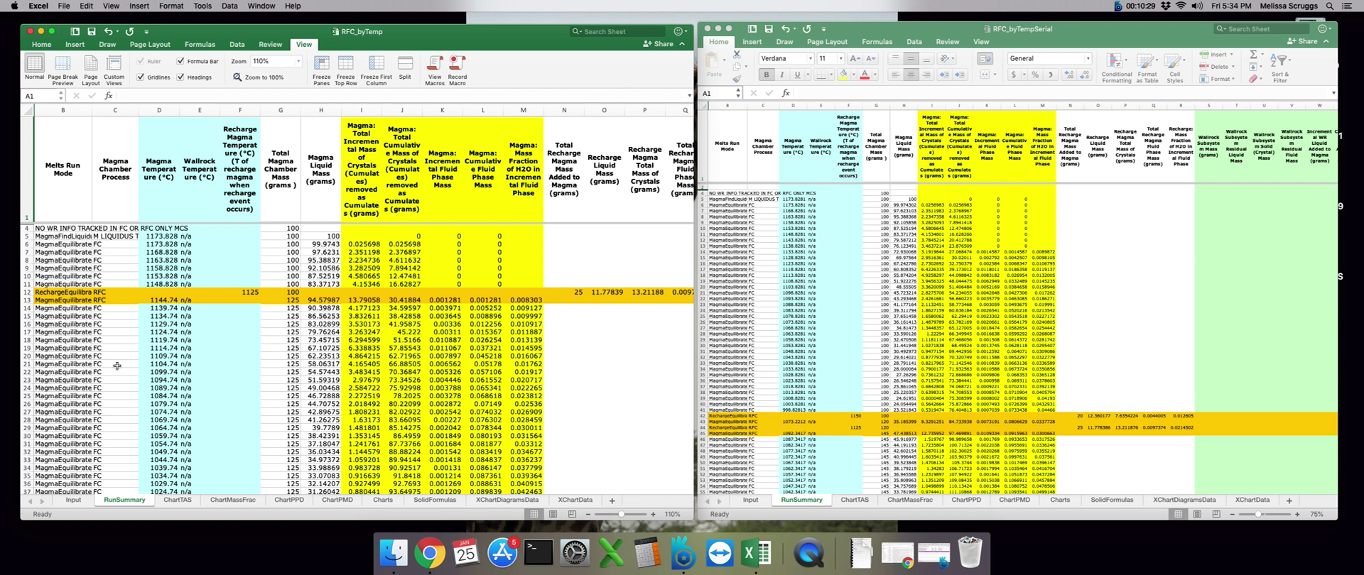
click(157, 275)
click(169, 284)
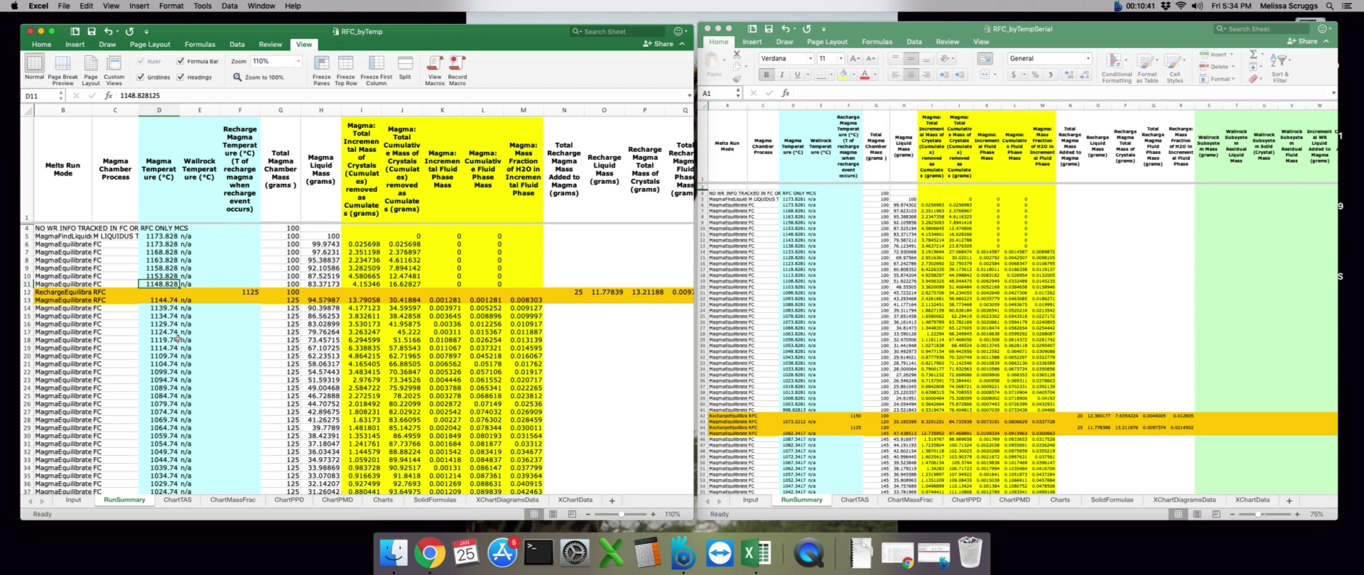
drag(79, 283, 78, 332)
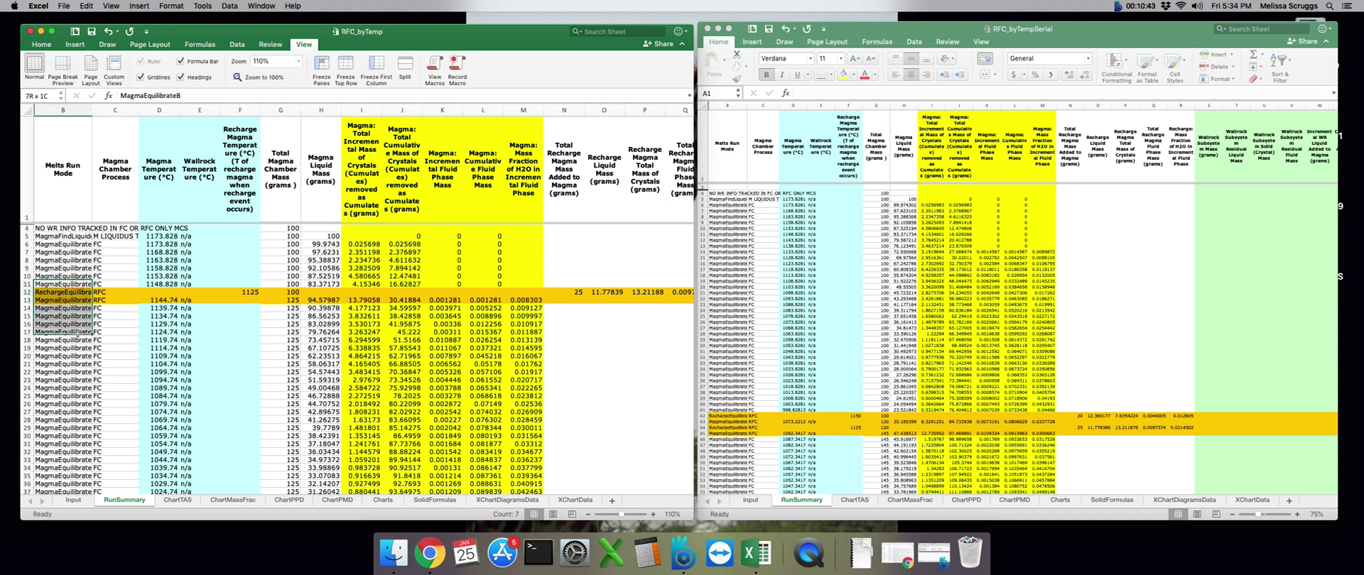
click(76, 292)
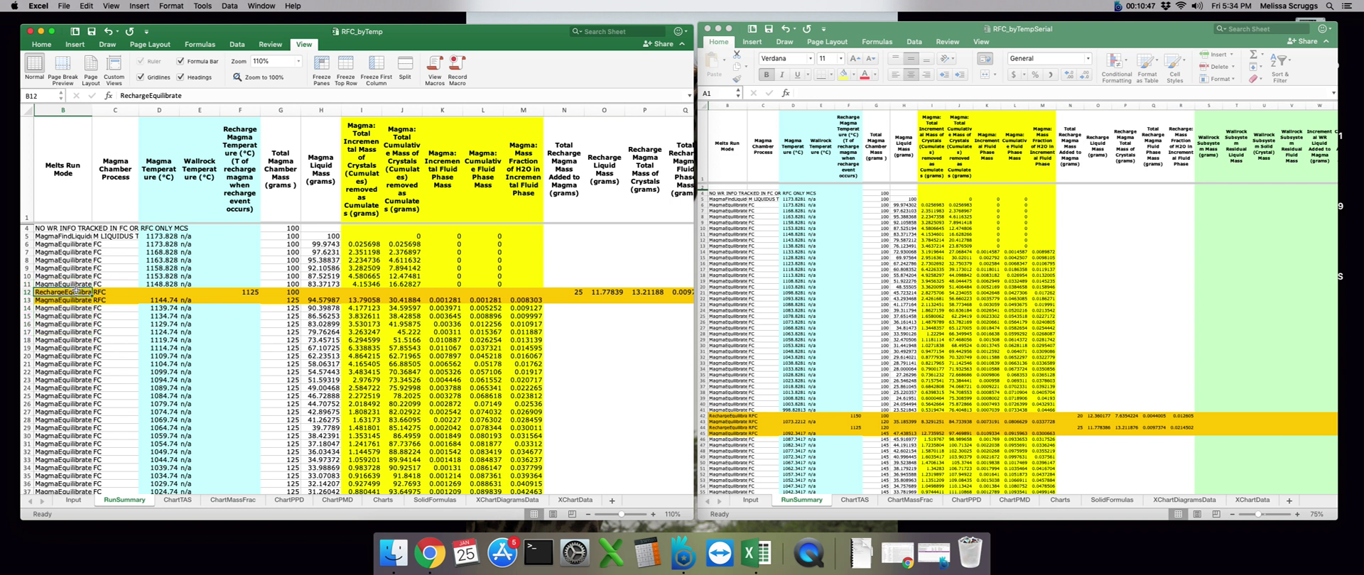
click(76, 285)
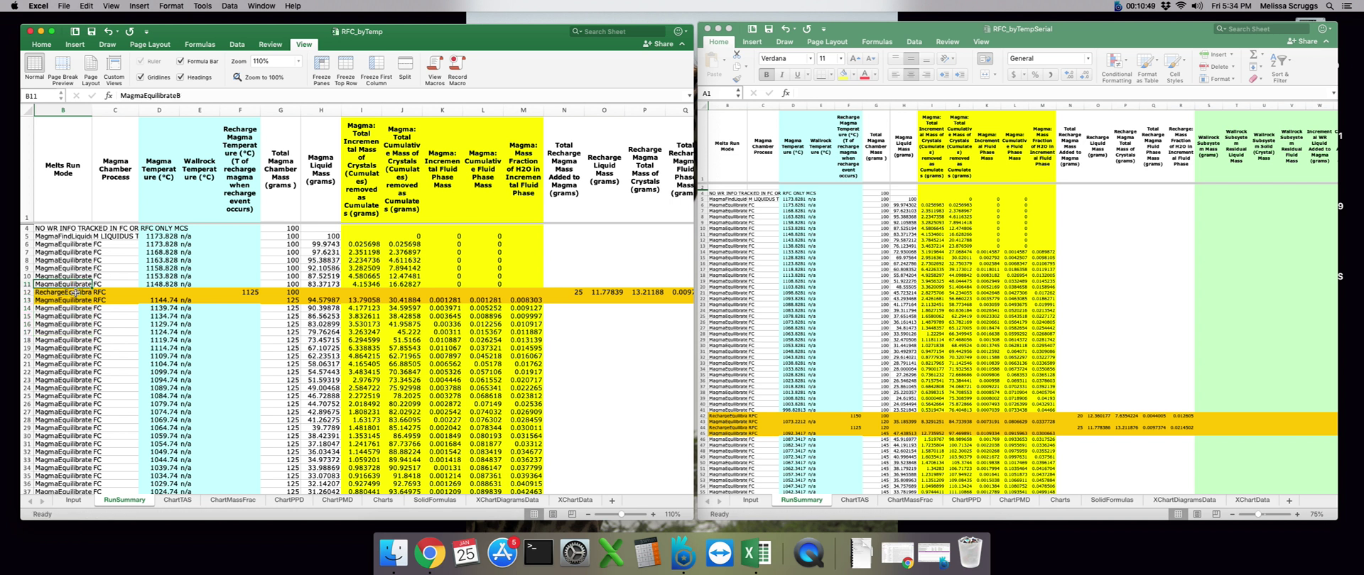
click(76, 293)
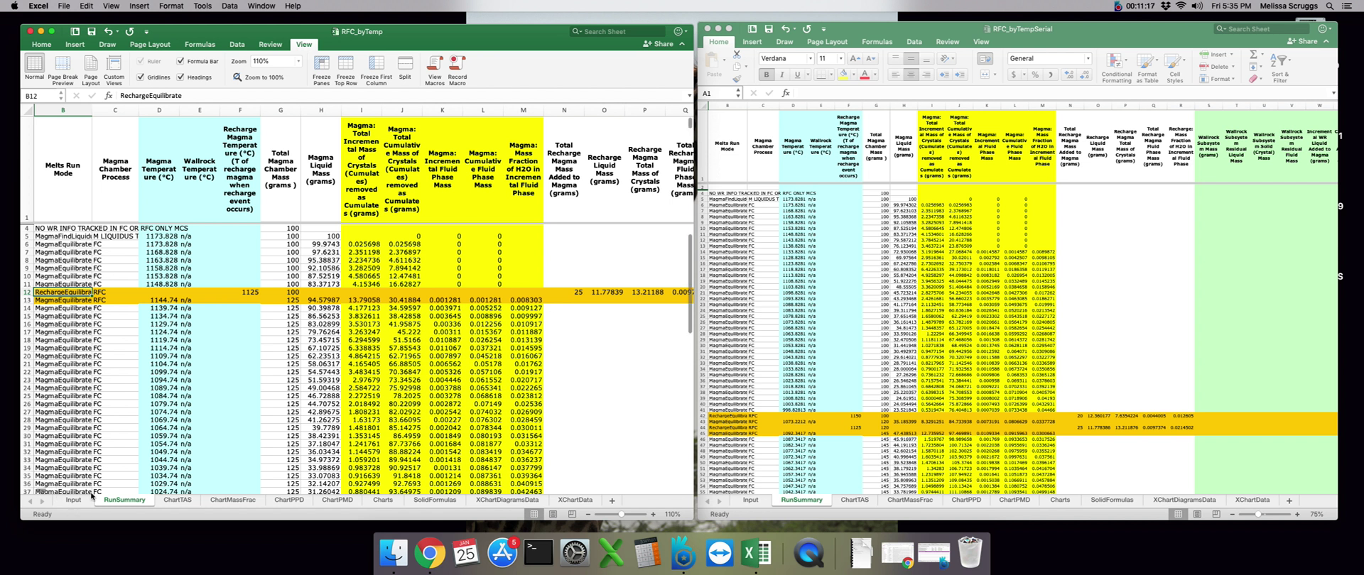
click(61, 300)
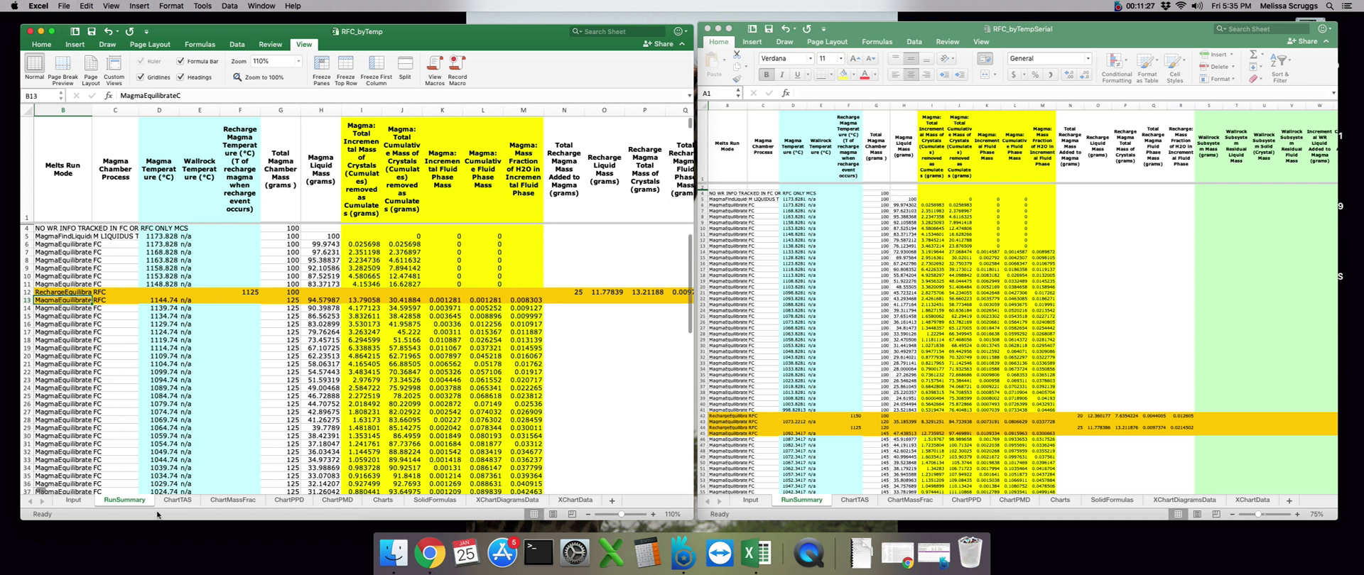
scroll(39, 490, right, 10)
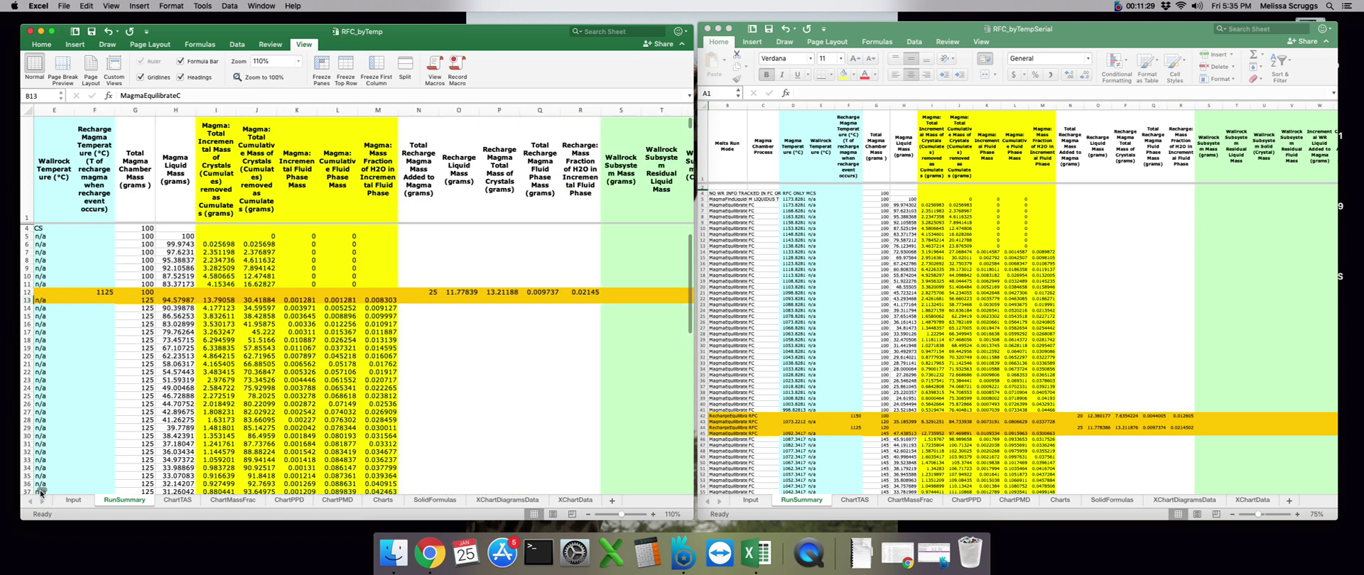
scroll(44, 490, right, 6)
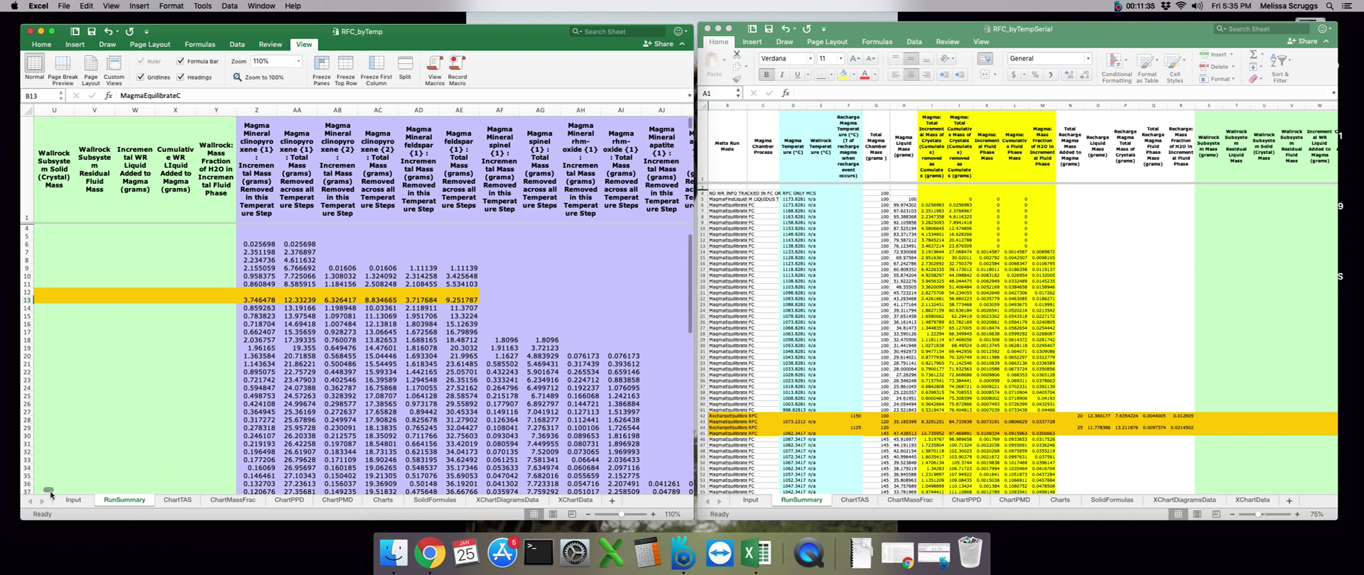
scroll(50, 492, right, 20)
scroll(61, 492, right, 7)
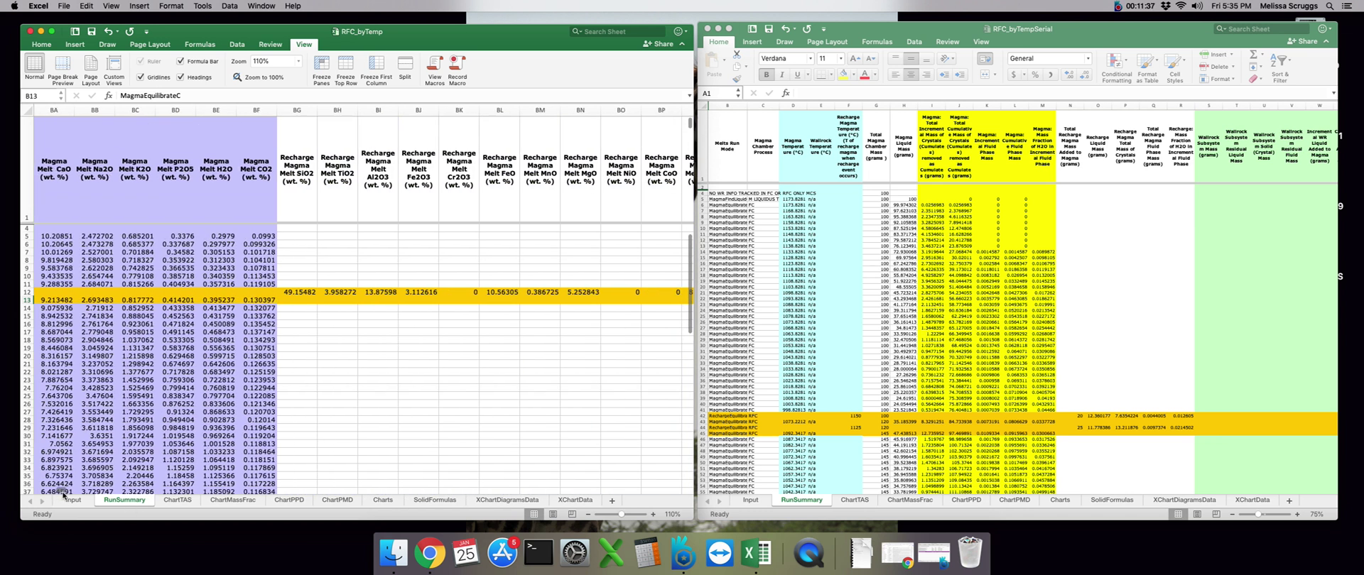
scroll(63, 493, left, 11)
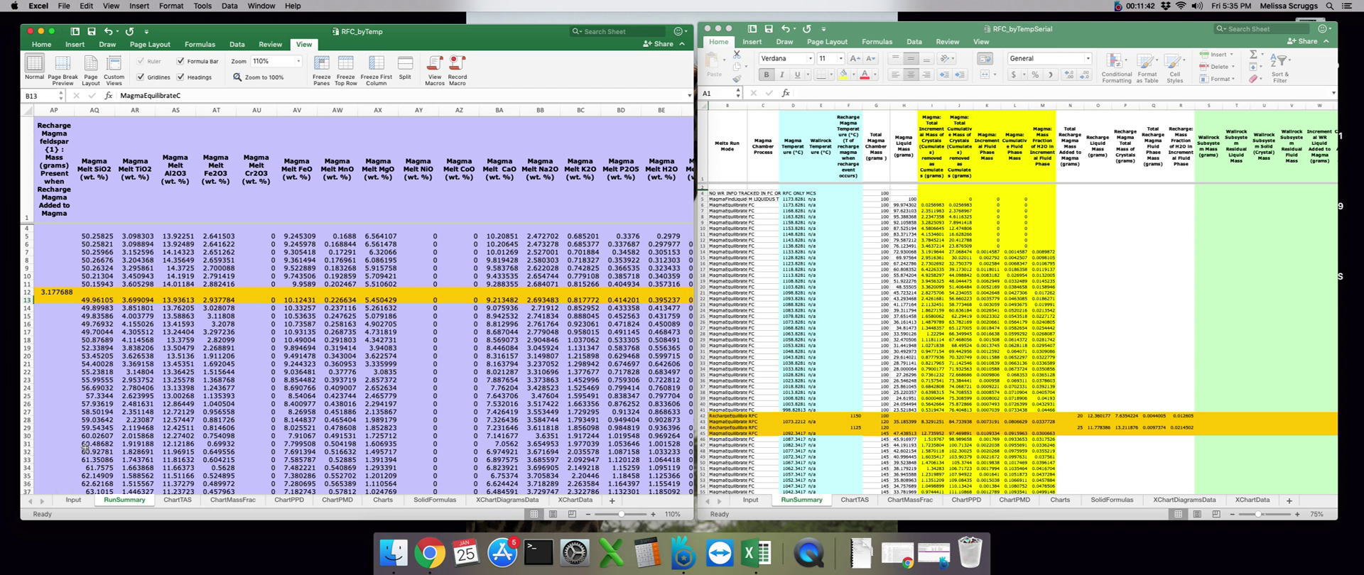
scroll(35, 495, left, 15)
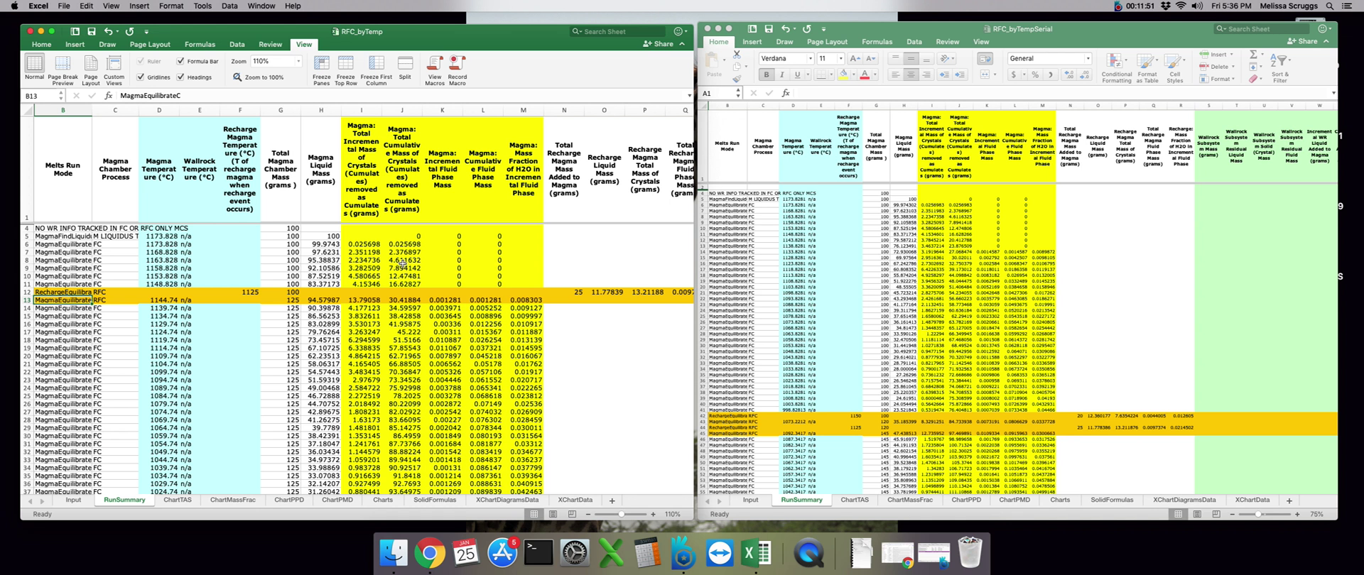
Check the run mode entry in B14, then select the row 42 values (C42:E42) before the second recharge
click(63, 308)
scroll(185, 334, down, 8)
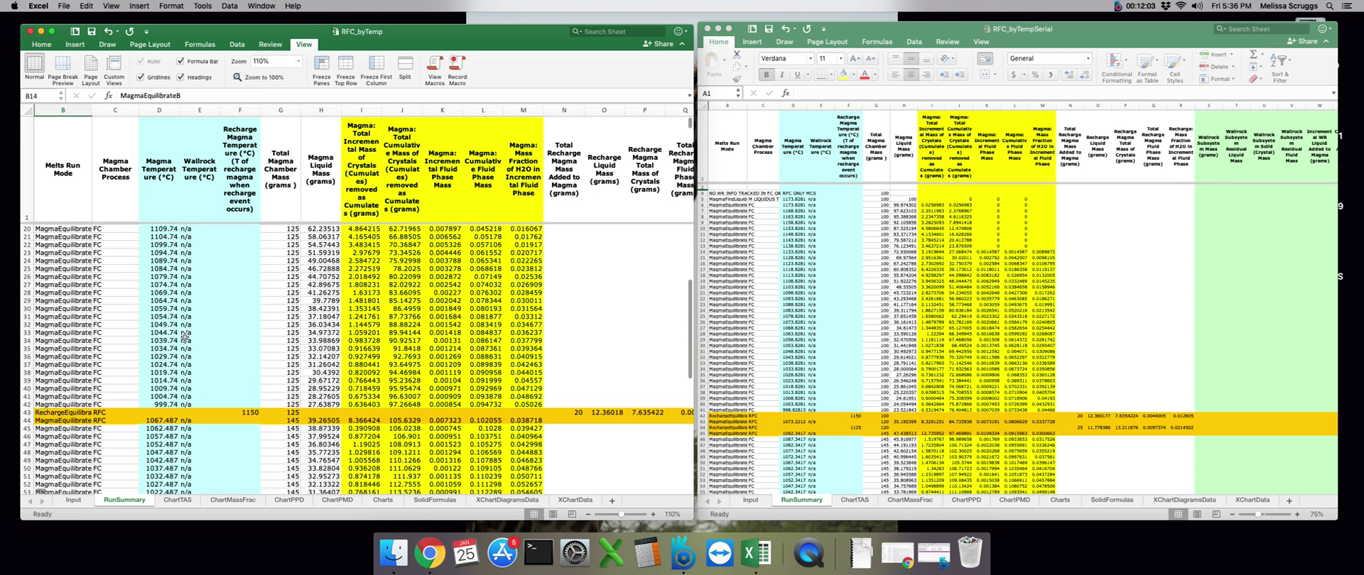
scroll(184, 338, down, 1)
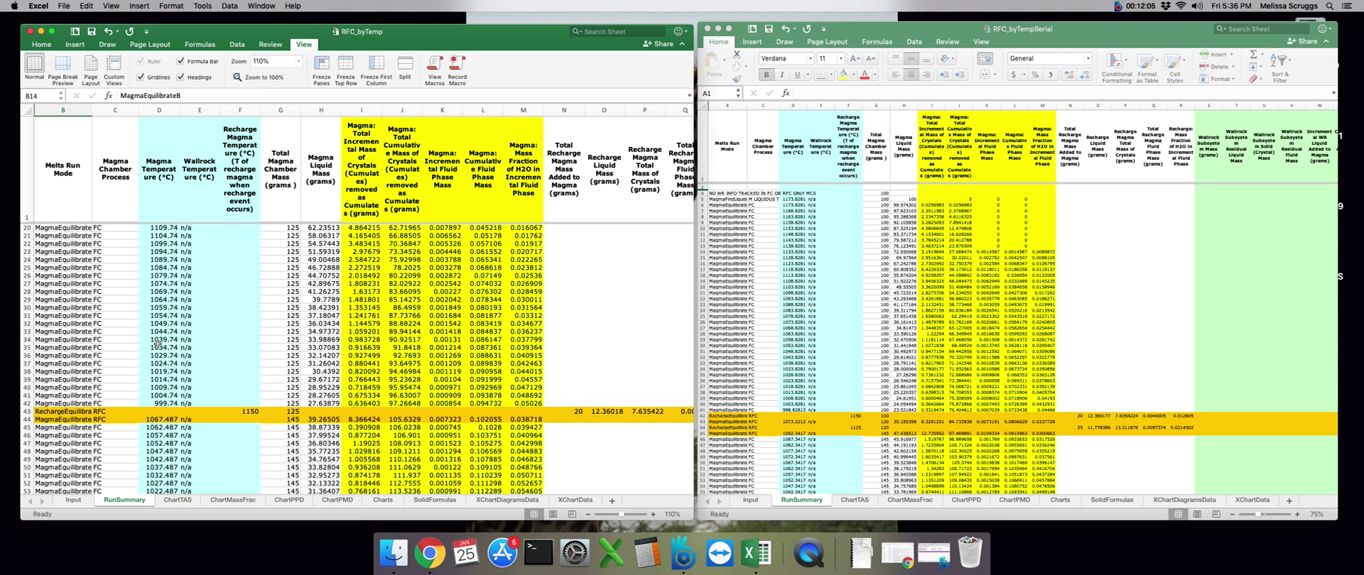
drag(135, 402, 206, 403)
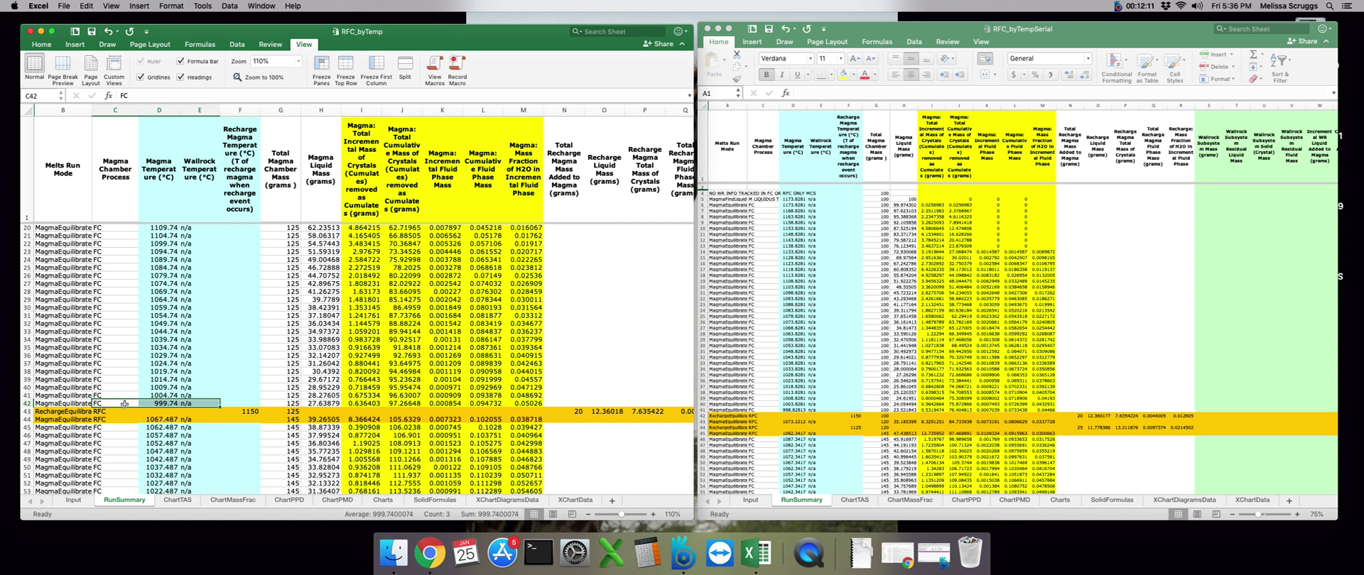
click(125, 403)
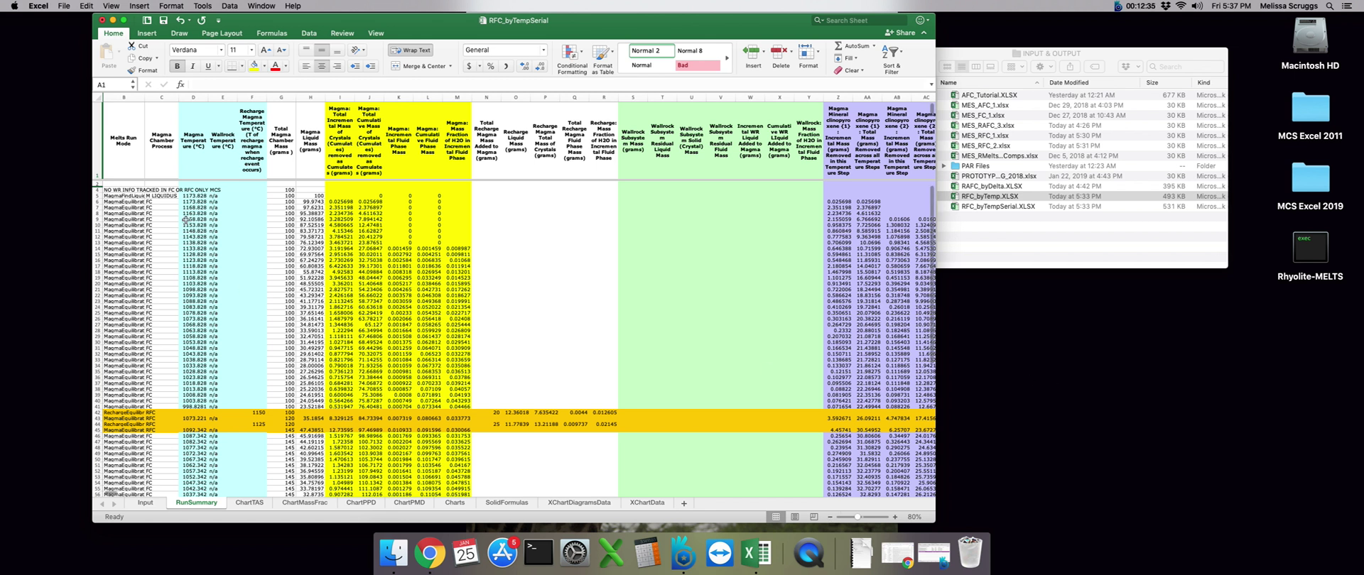
Review the column D magma temperatures, including 998.828125 in D41, and zoom the sheet to 130%
drag(192, 189, 183, 378)
click(186, 408)
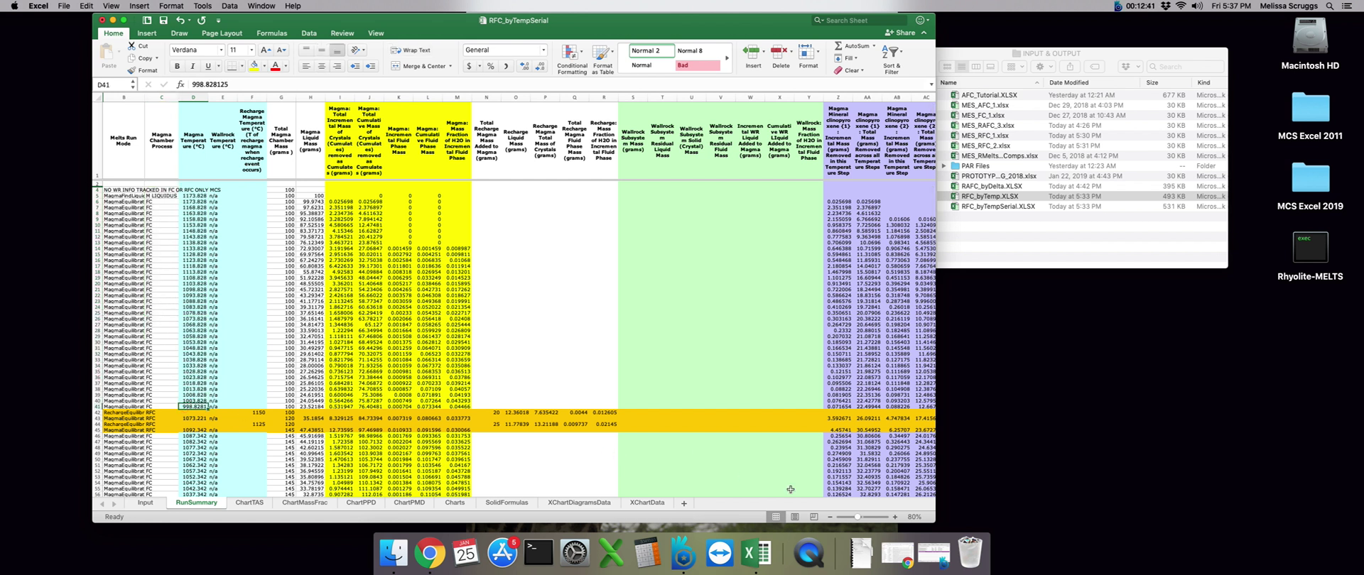
click(894, 517)
click(894, 518)
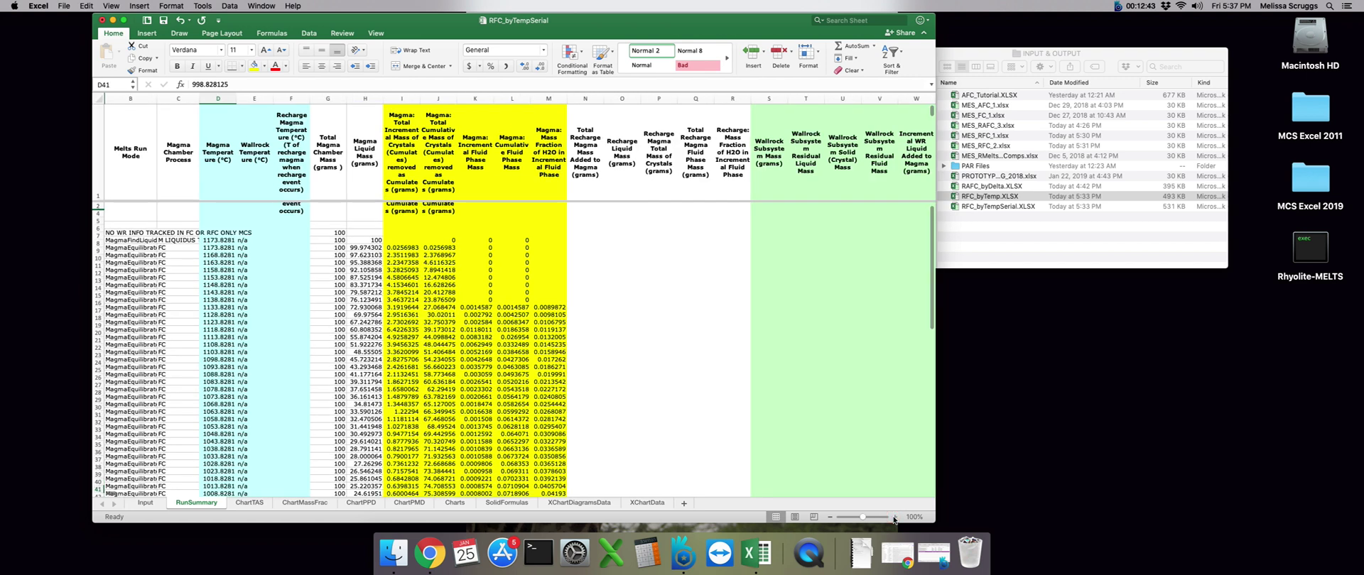
click(894, 517)
click(894, 517)
click(894, 517)
Inspect row 41 from B41 to E41 and the recharge temperature 1073.2212 in D43
scroll(440, 451, down, 3)
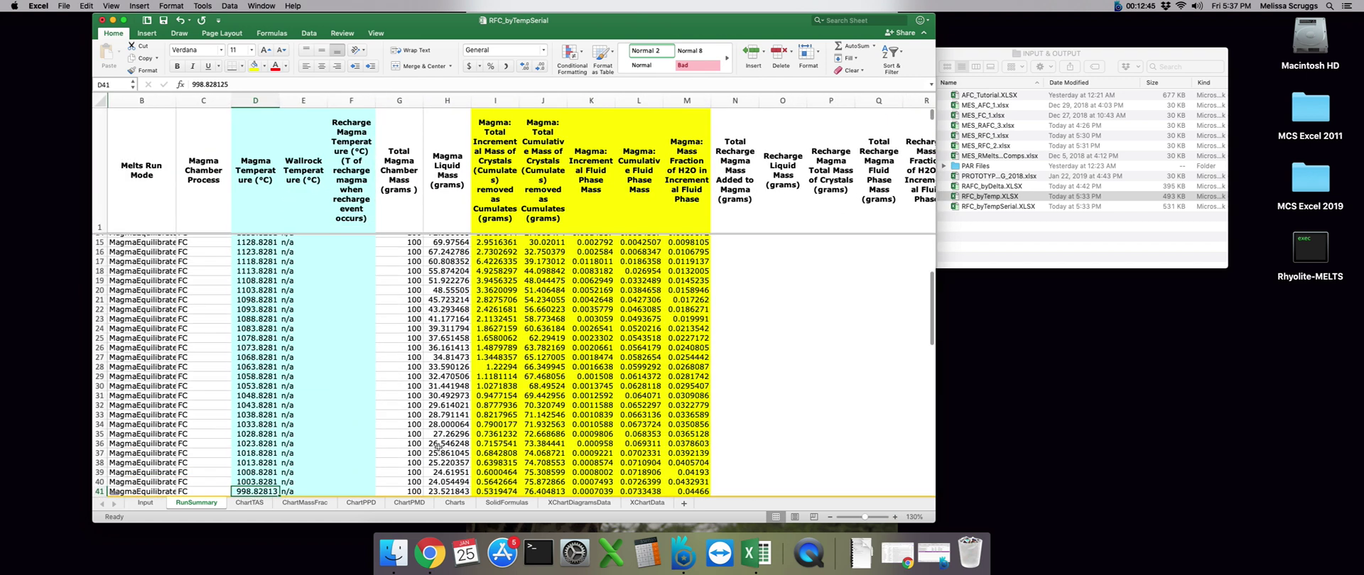
scroll(438, 447, down, 3)
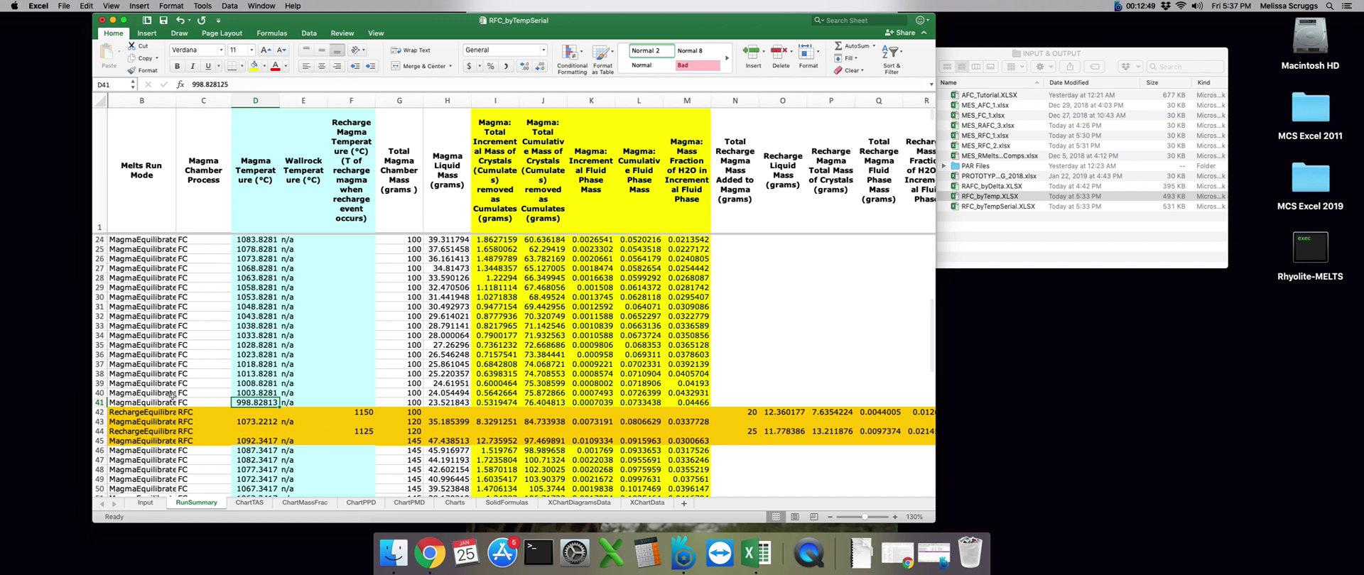
click(134, 403)
drag(135, 403, 305, 403)
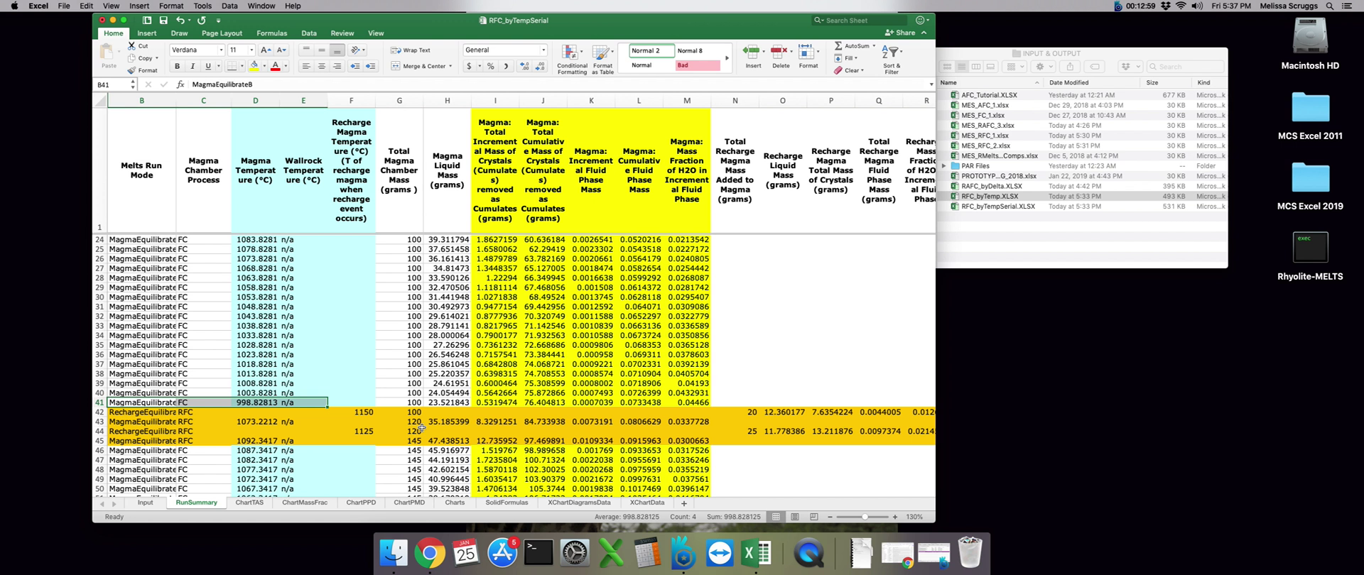
click(255, 424)
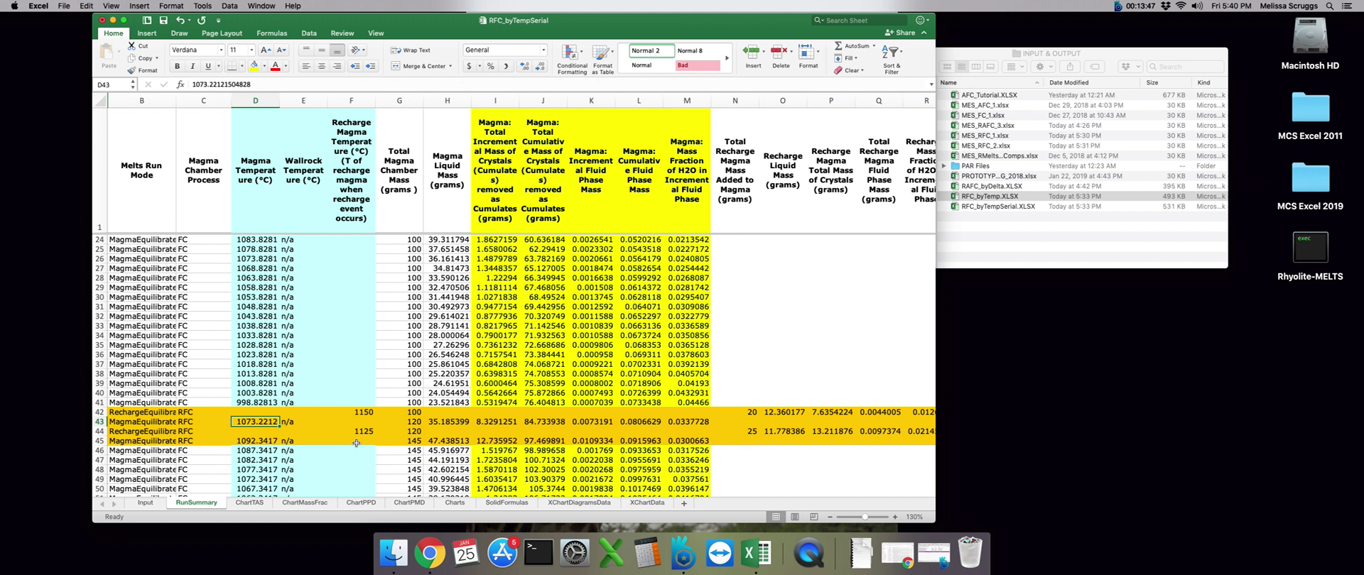
Close RFC_byTempSerial without saving, then open MES_RAFC_3.xlsx from the INPUT & OUTPUT folder
click(102, 20)
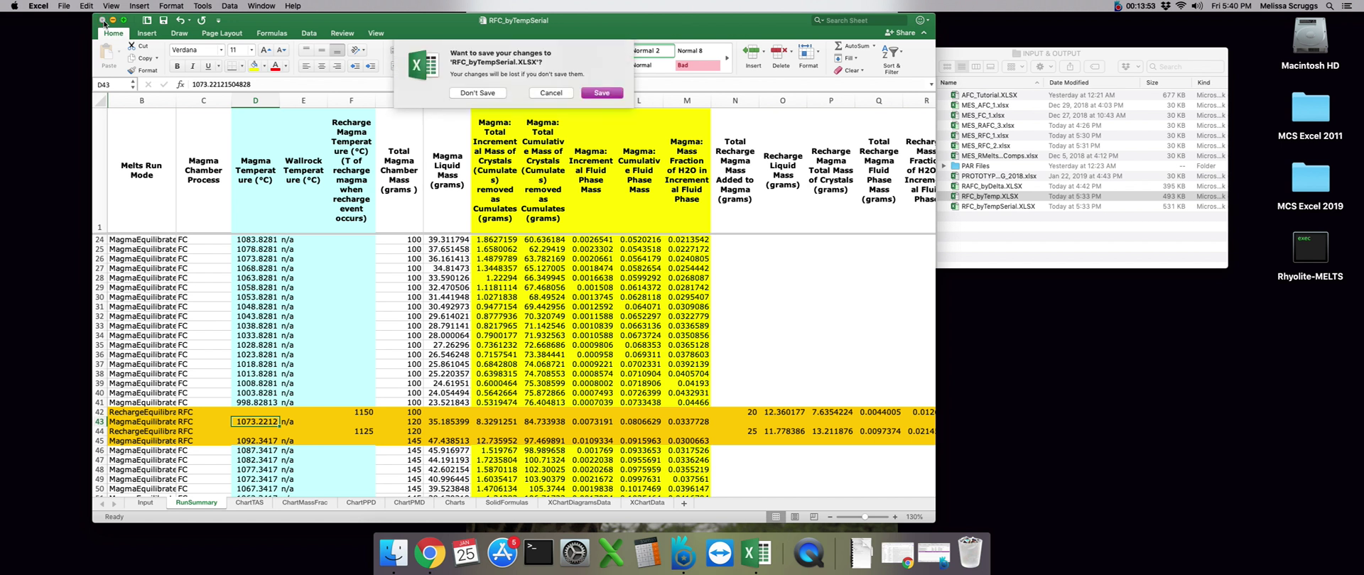
click(476, 93)
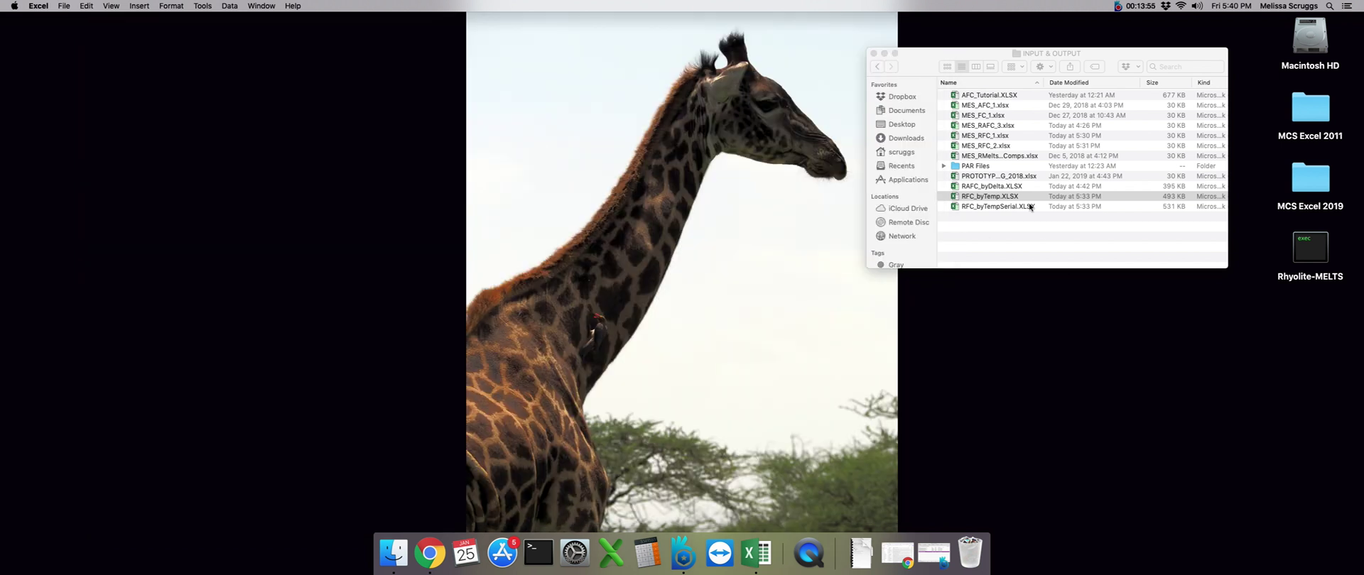
click(989, 127)
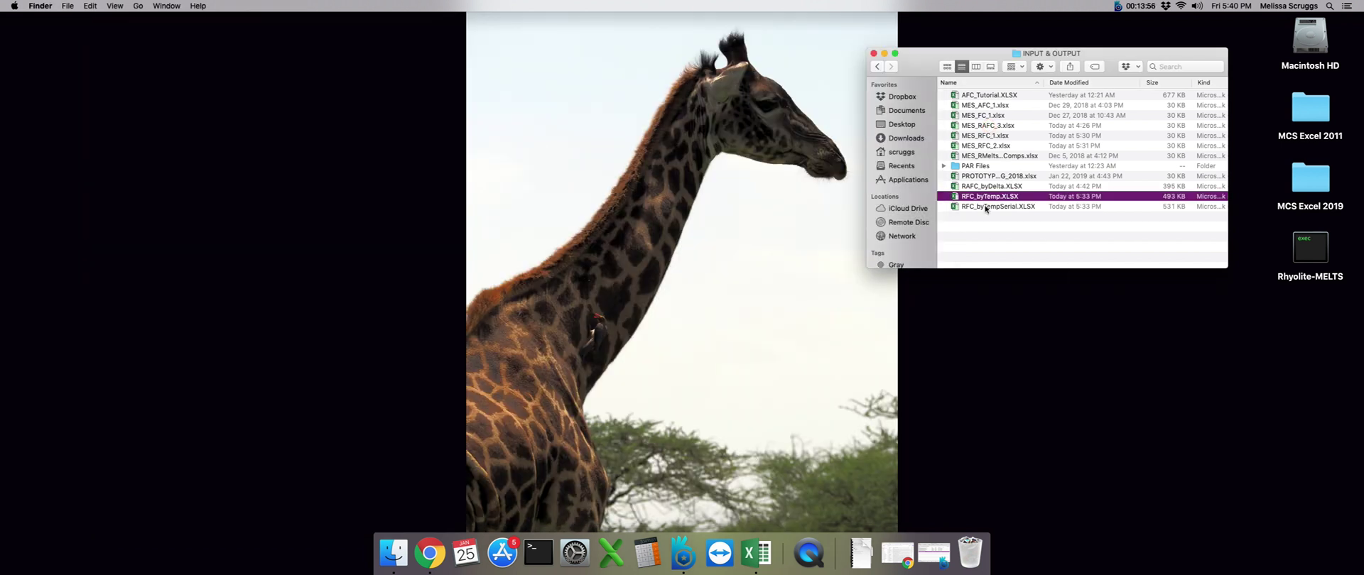
click(984, 126)
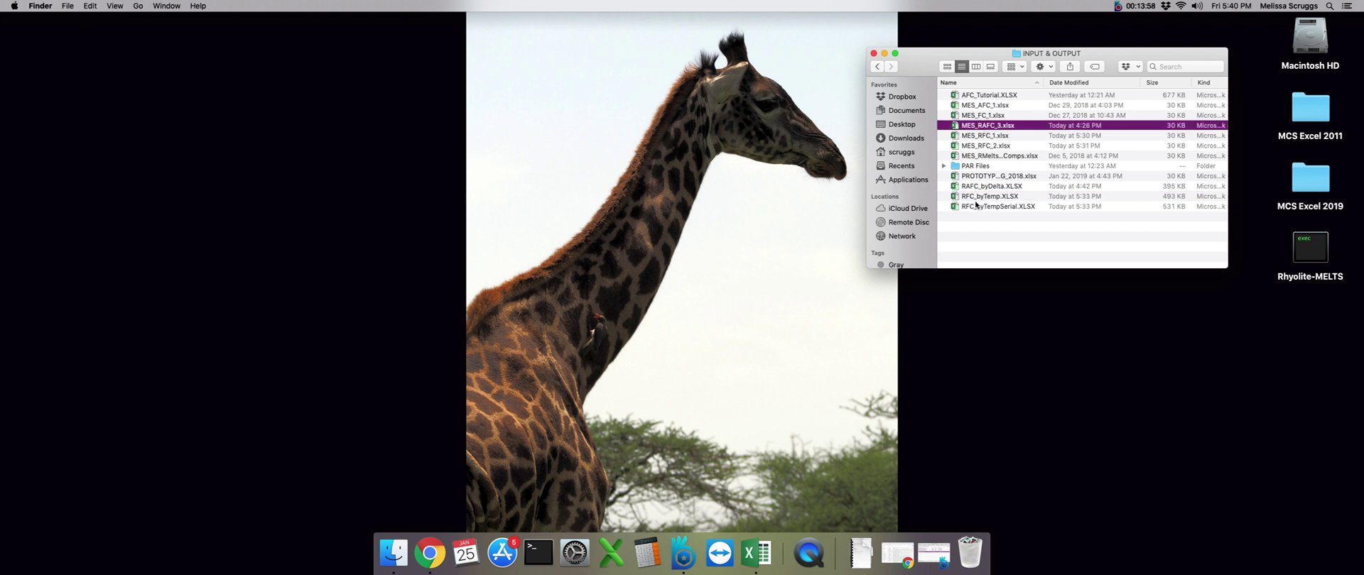
double_click(976, 127)
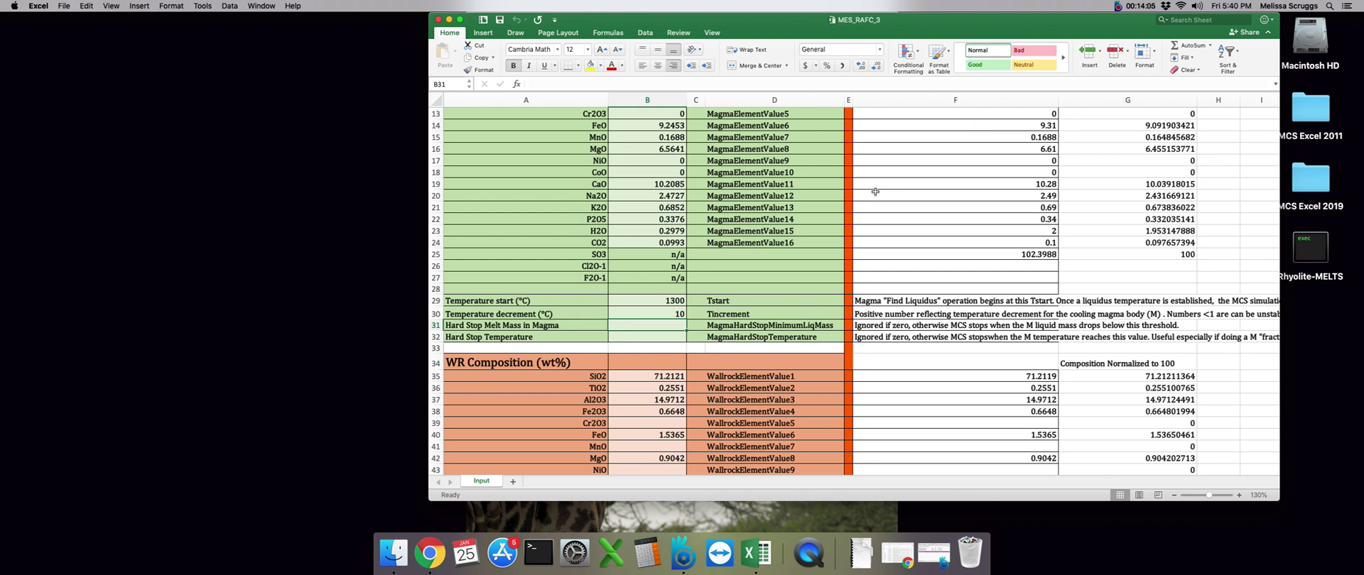
click(522, 333)
scroll(544, 324, down, 2)
scroll(543, 324, down, 10)
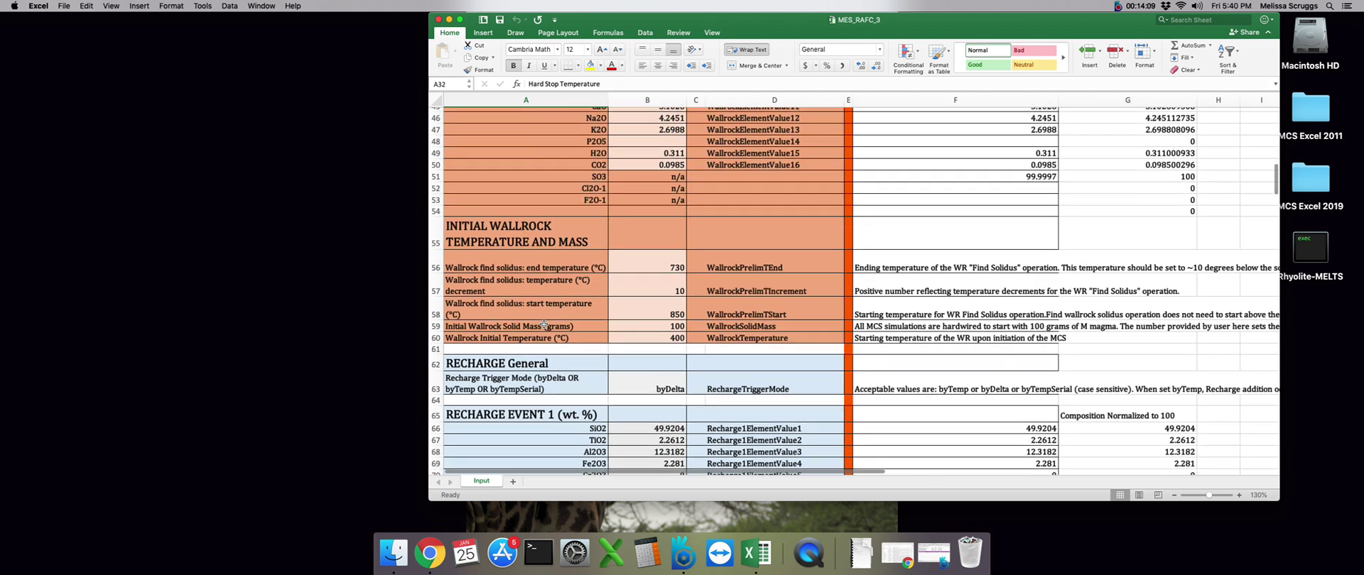
scroll(543, 325, down, 5)
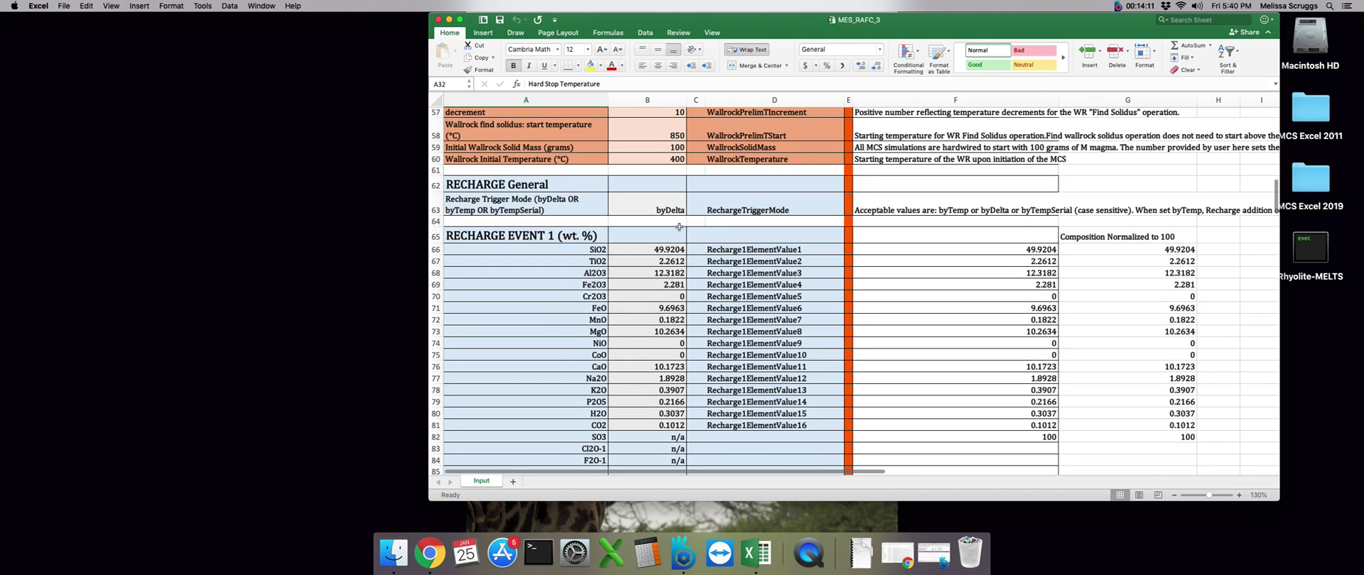
click(672, 206)
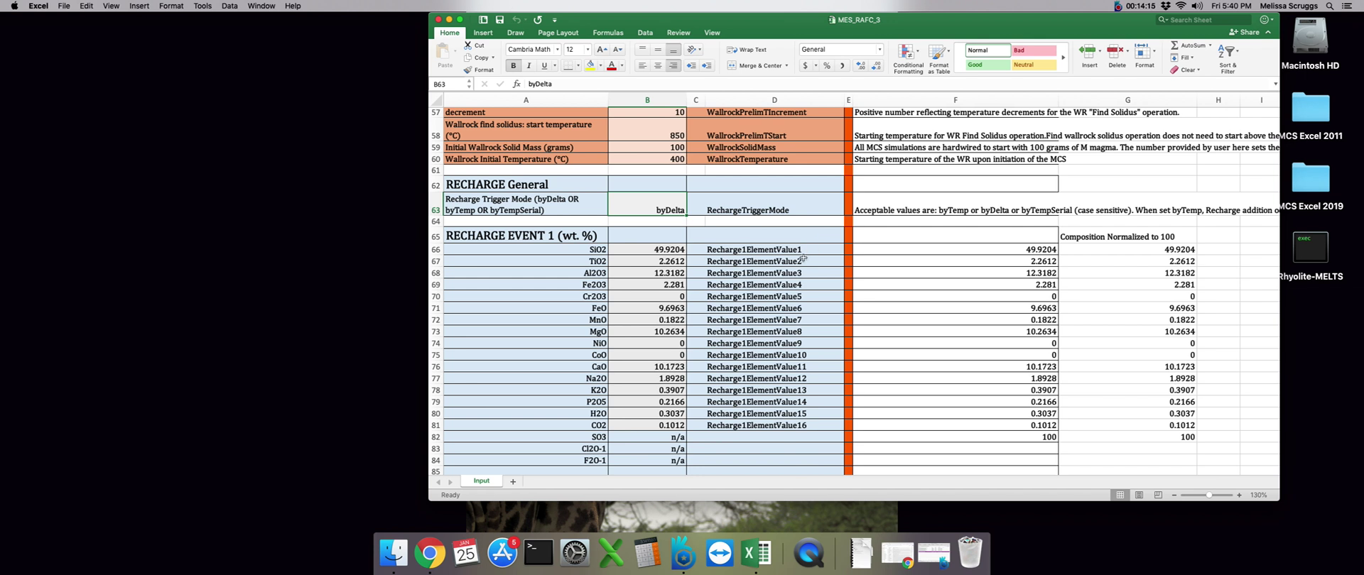
scroll(733, 287, down, 5)
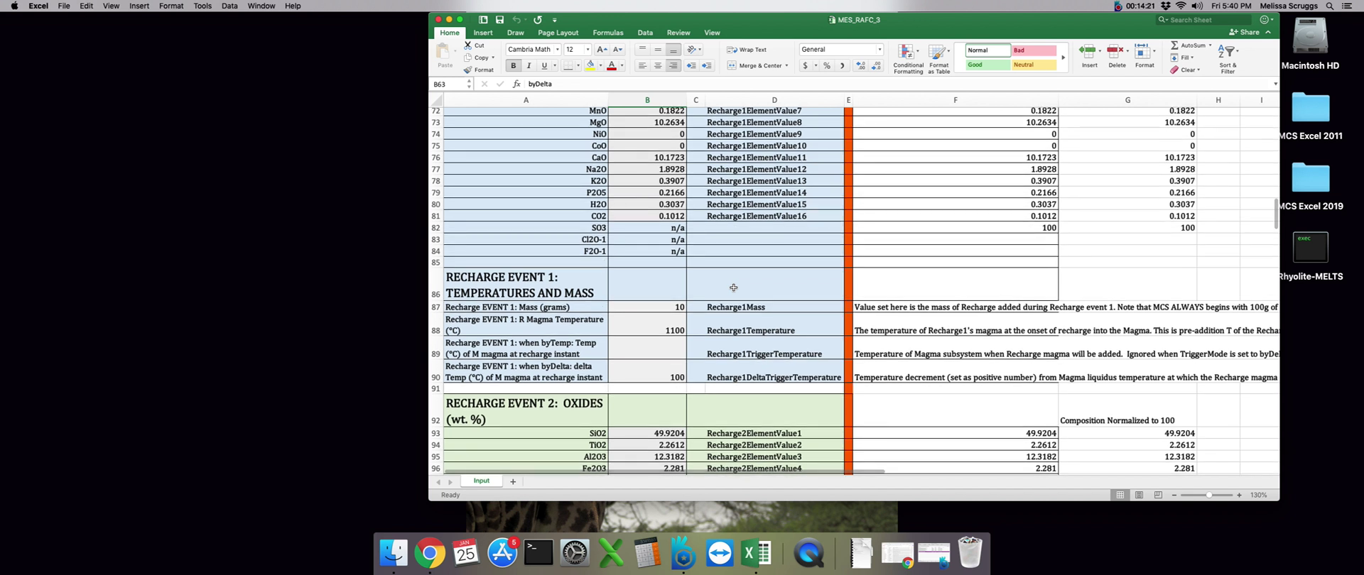
click(633, 371)
Replace the Recharge Event 1 trigger with 100 in B90, leaving the byTemp trigger in B89 blank
key(Delete)
scroll(643, 351, down, 1)
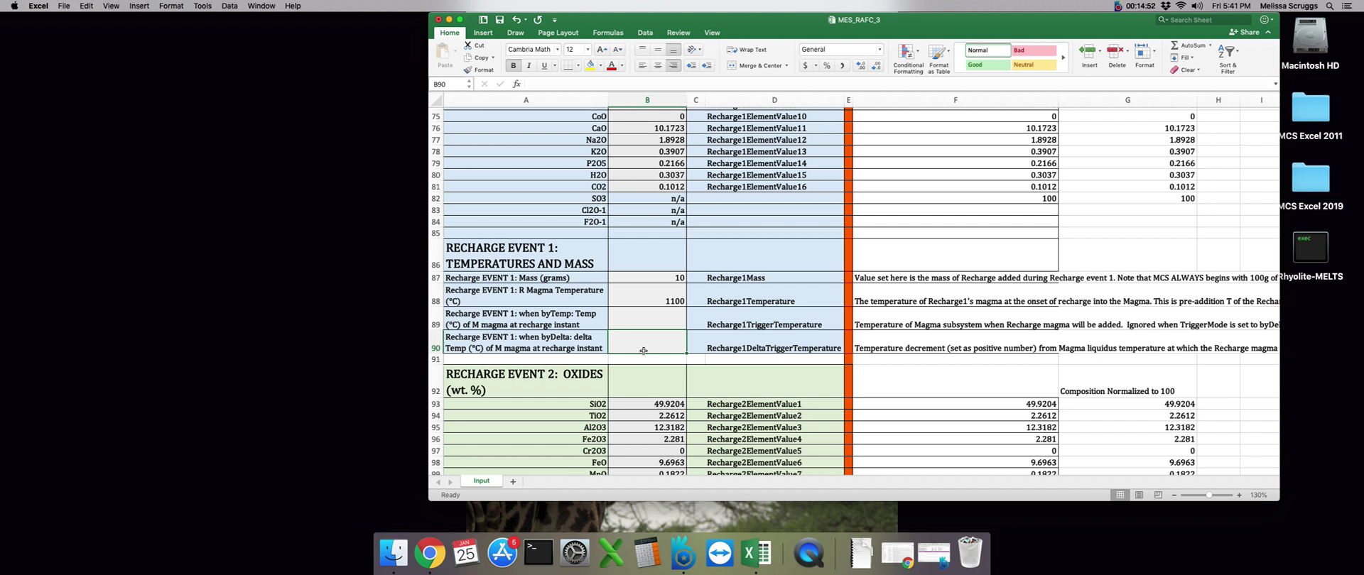
text(100)
key(Return)
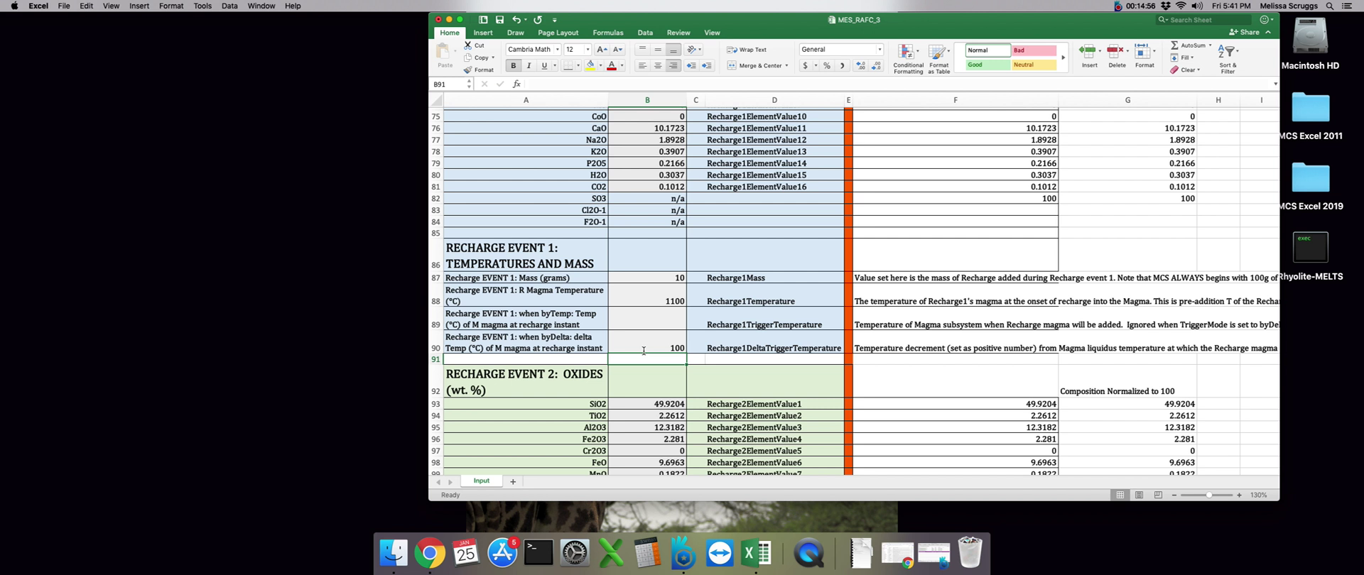
click(665, 320)
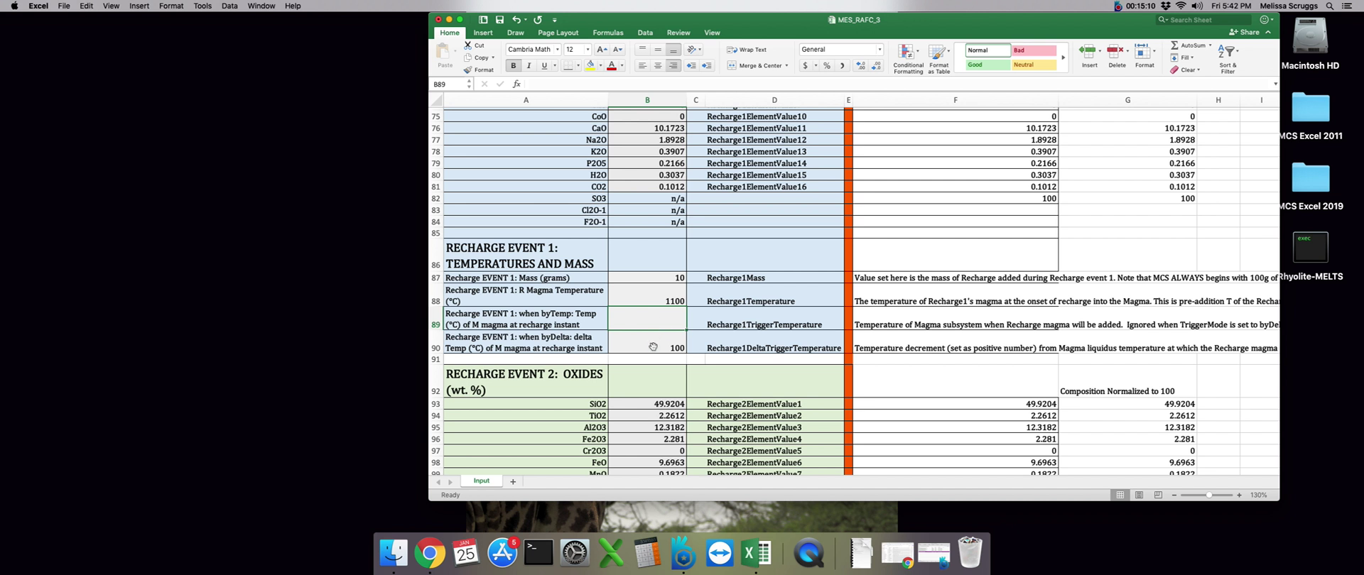
click(653, 346)
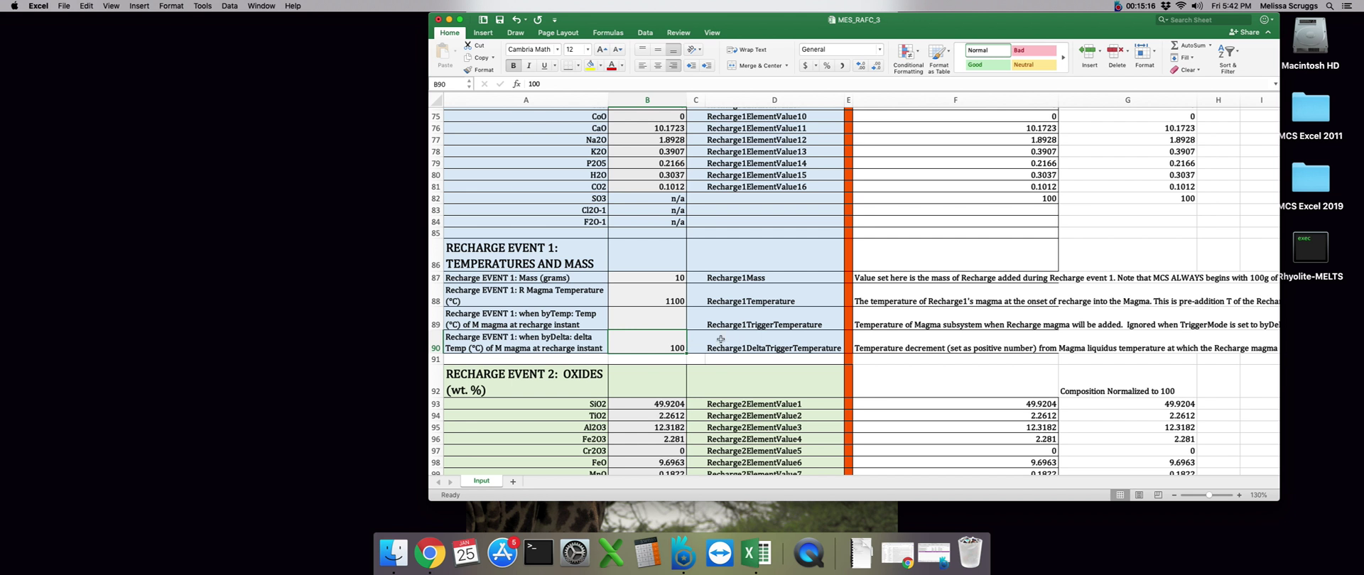
scroll(722, 340, down, 1)
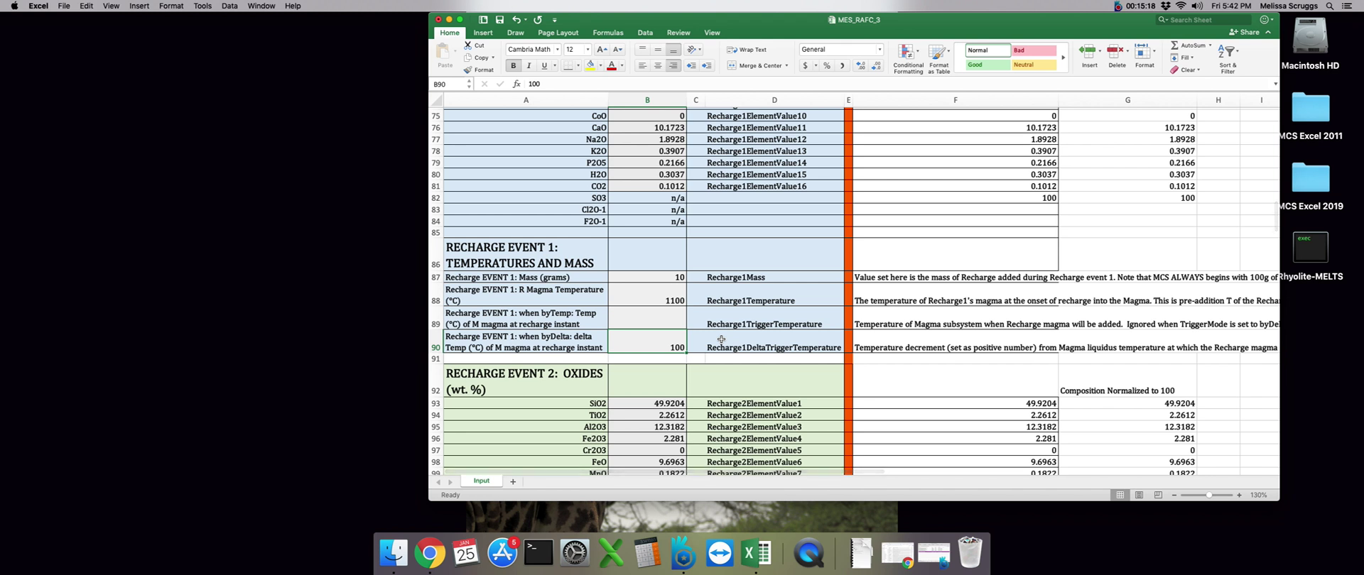
scroll(721, 340, up, 1)
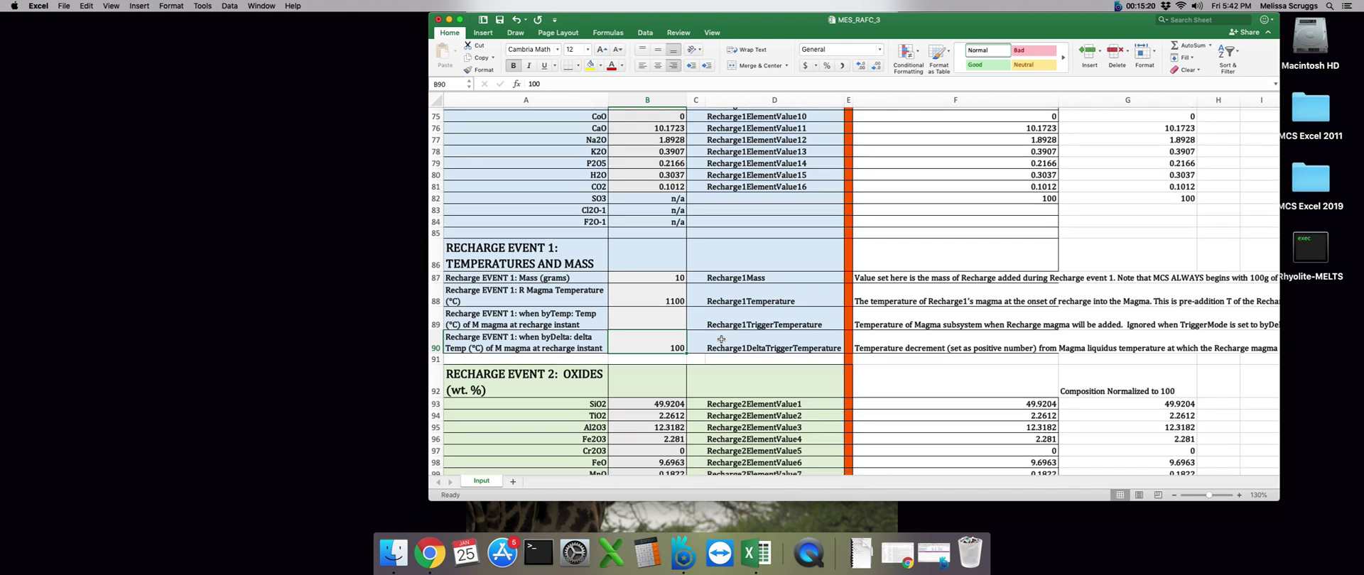
Enter 50 as the Recharge Event 2 byDelta trigger in B117 and close MES_RAFC_3
scroll(713, 327, down, 10)
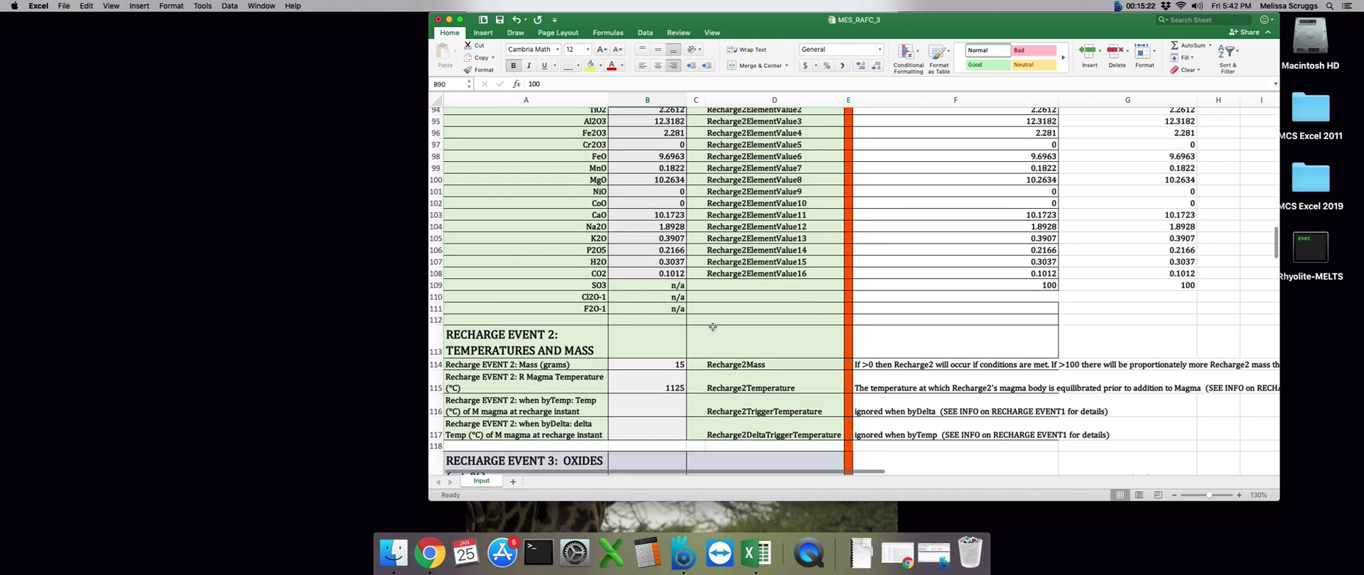
scroll(713, 327, down, 5)
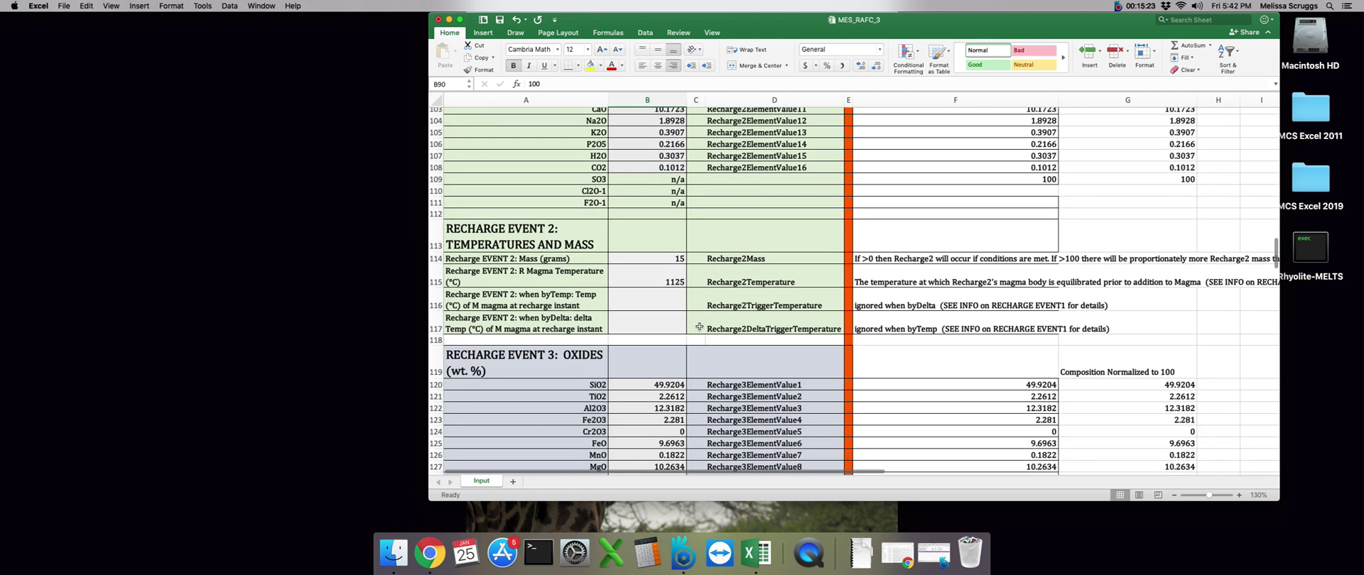
click(642, 321)
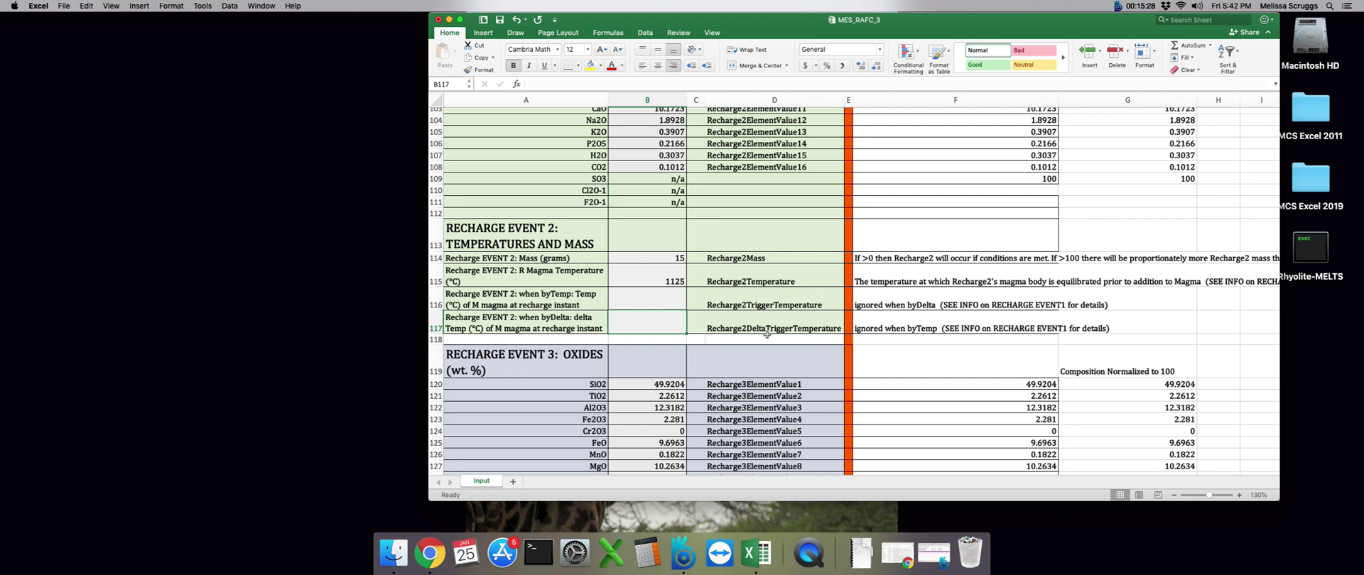
text(50)
key(Return)
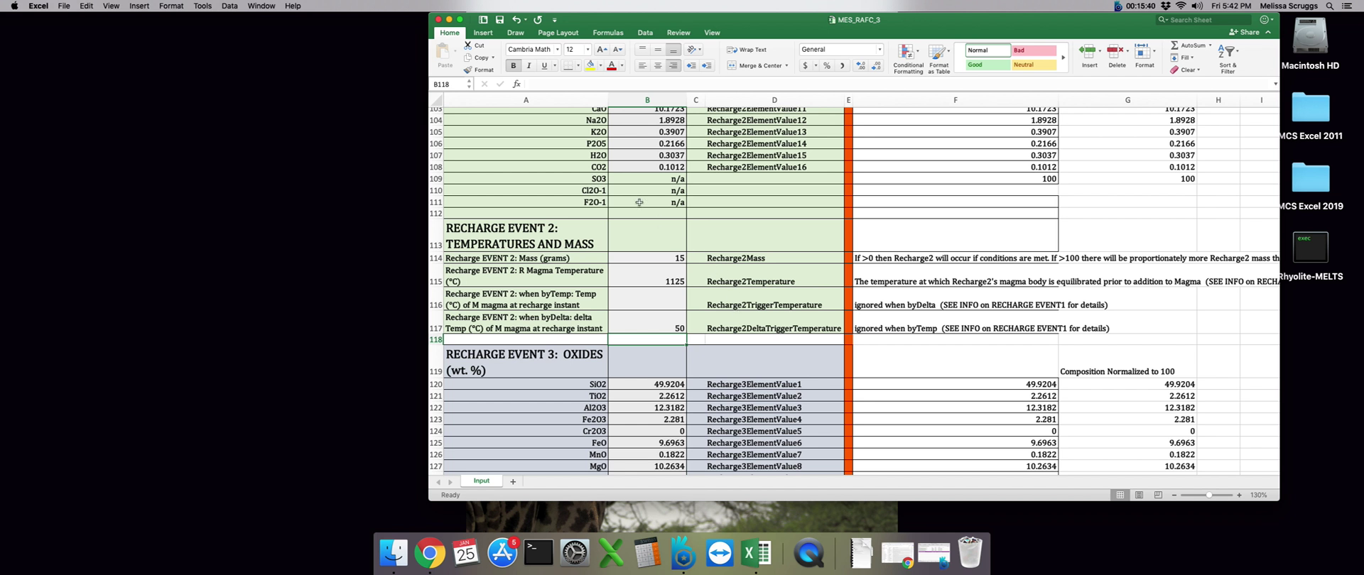
click(438, 20)
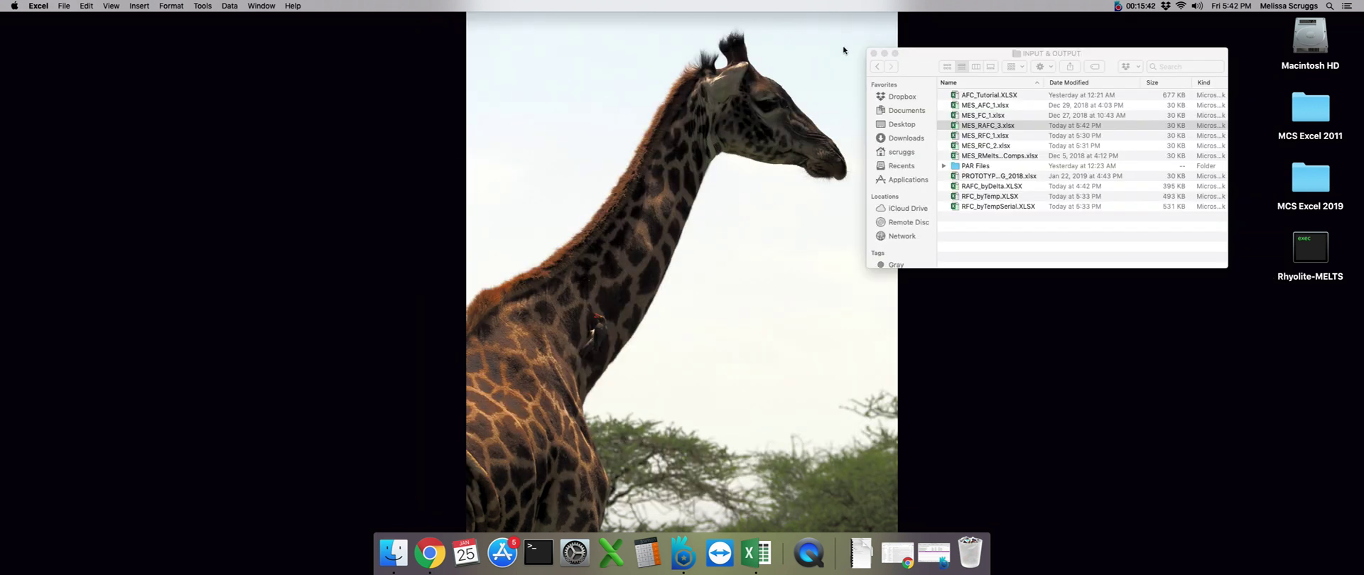
Open RAFC_byDelta.XLSX from the Finder window to view its RunSummary sheet
double_click(999, 187)
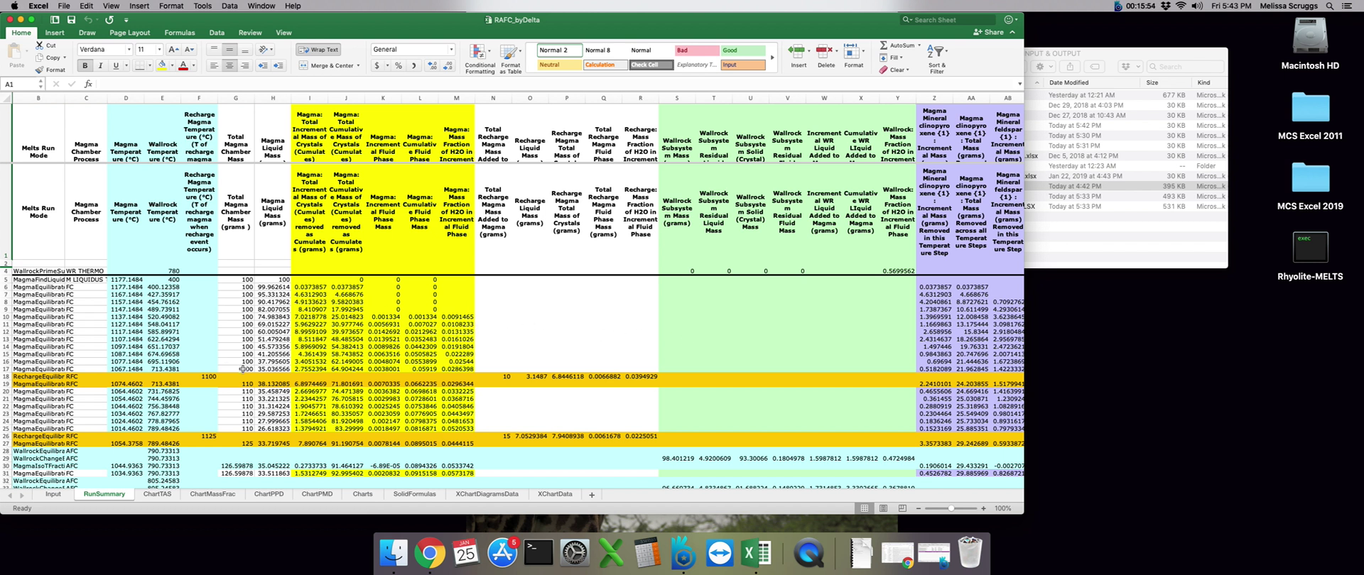
scroll(243, 368, down, 5)
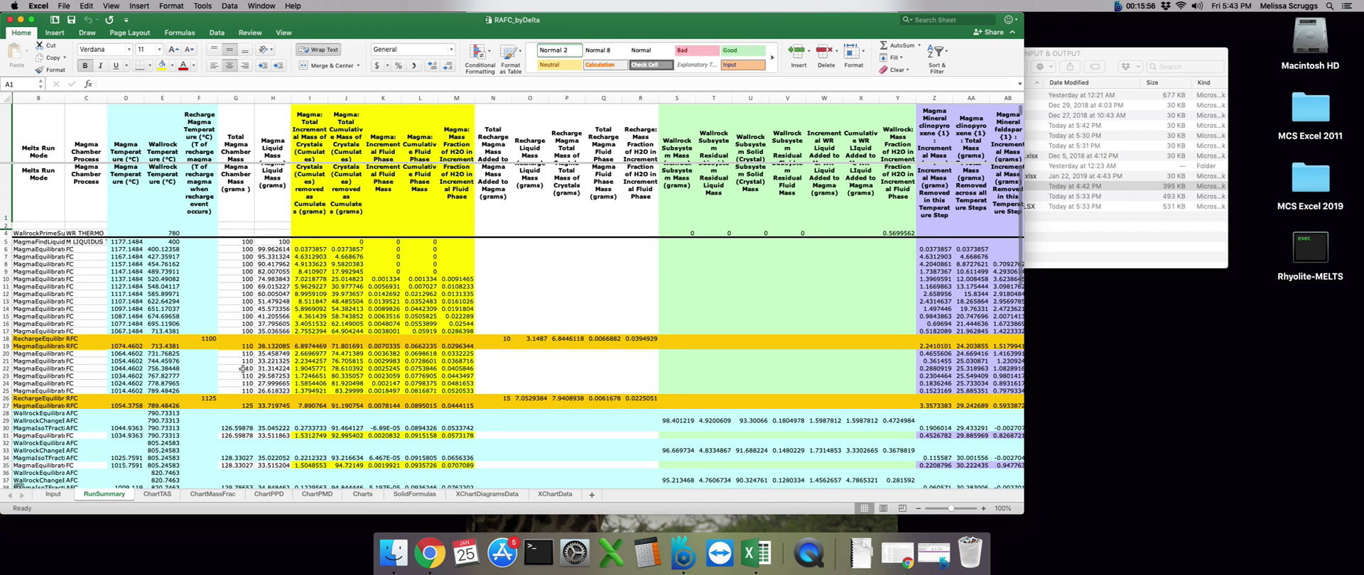
scroll(243, 369, down, 2)
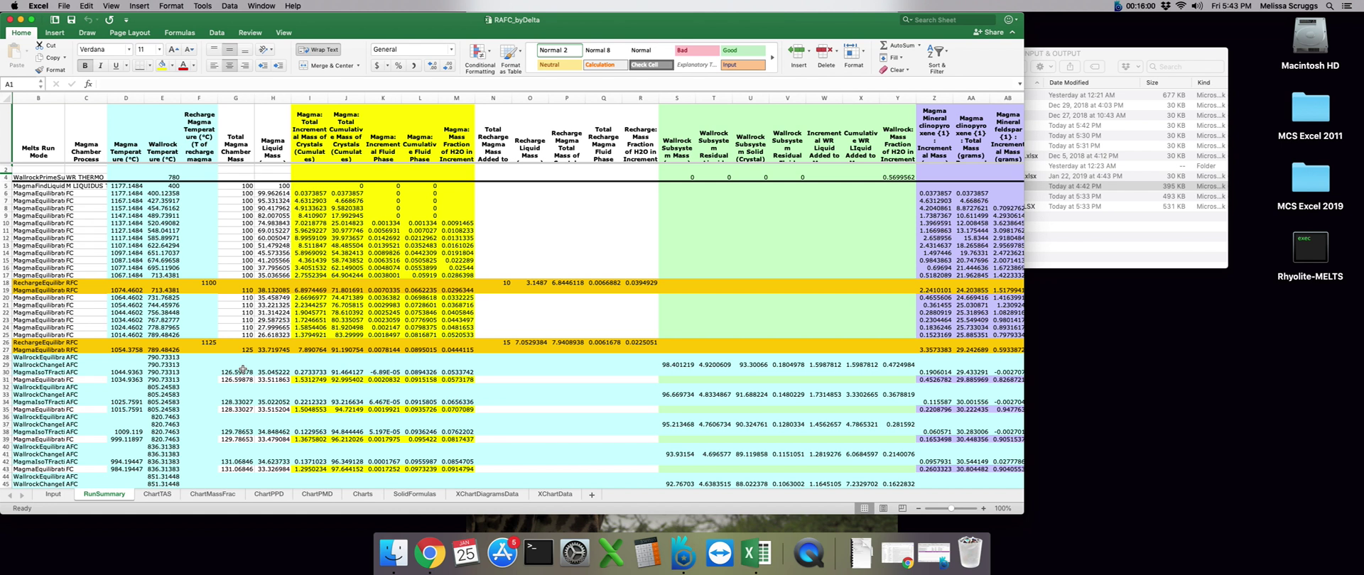
click(982, 508)
click(982, 508)
click(983, 509)
click(984, 509)
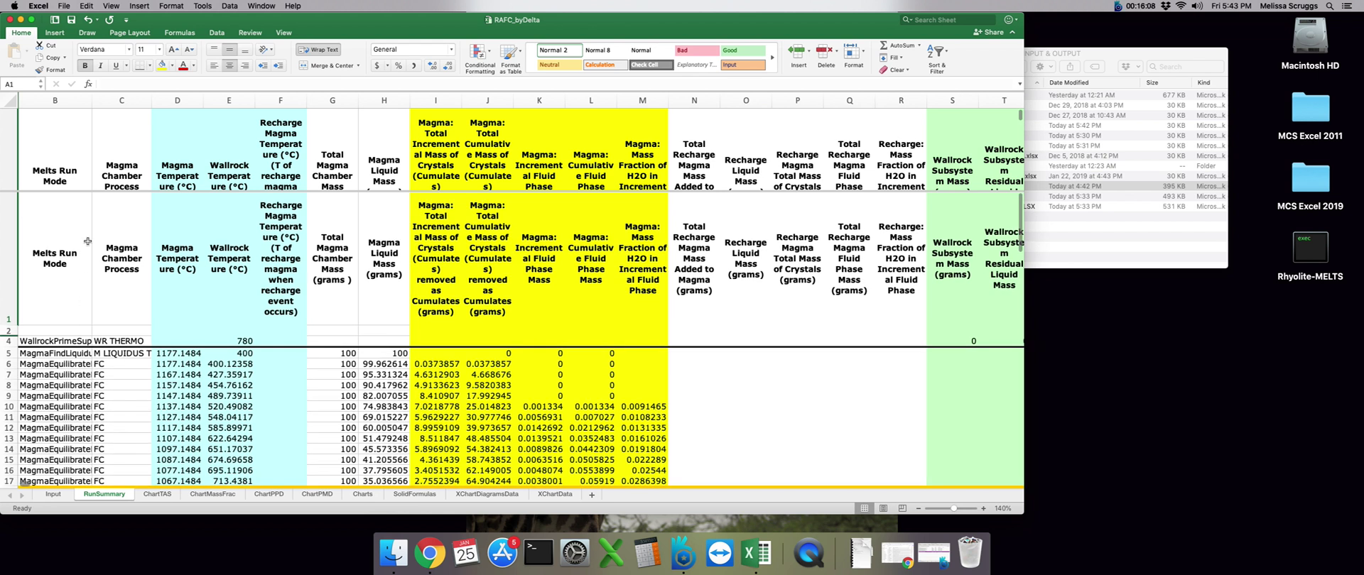
click(187, 103)
scroll(137, 428, down, 5)
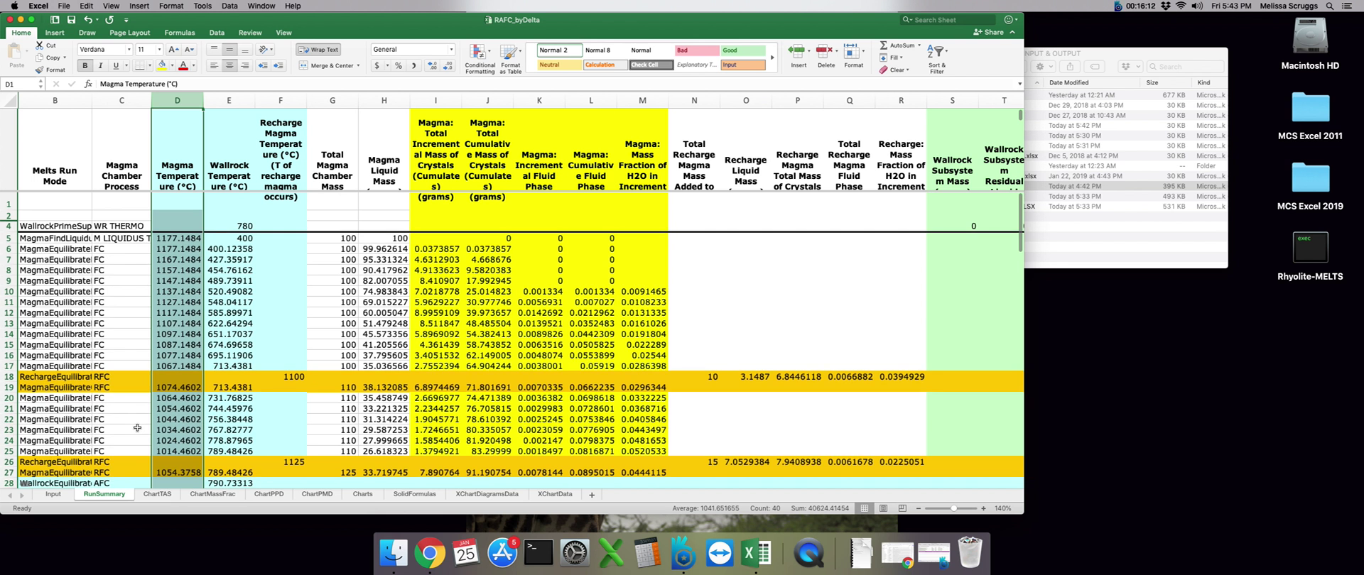
scroll(137, 428, down, 1)
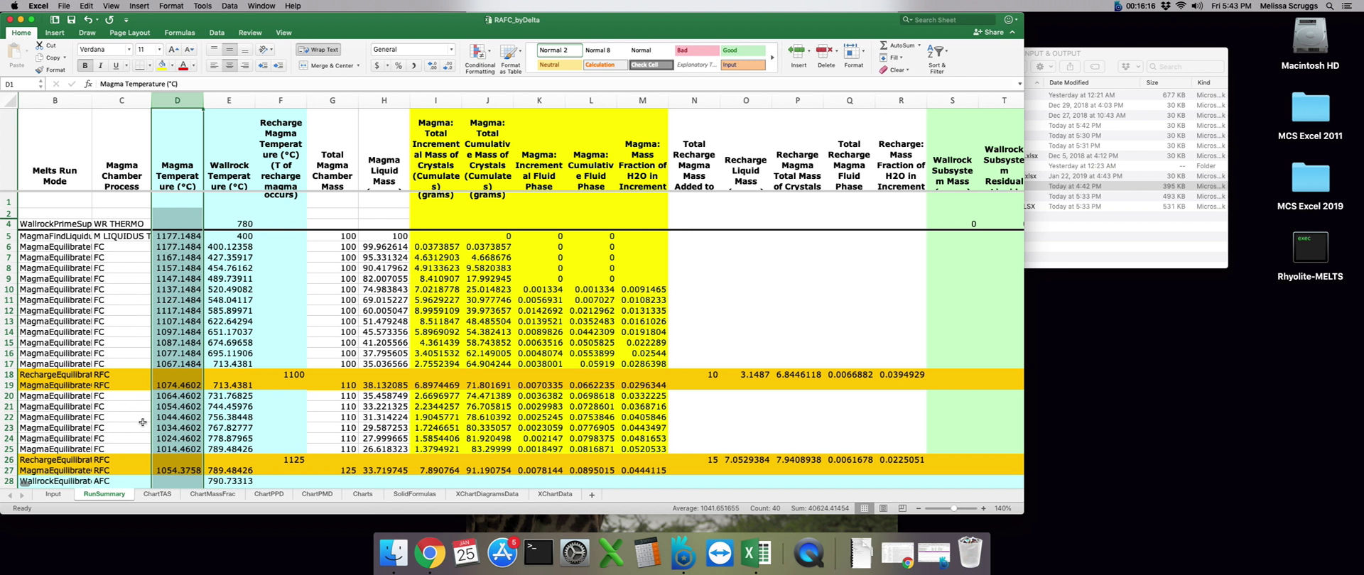
scroll(151, 417, down, 5)
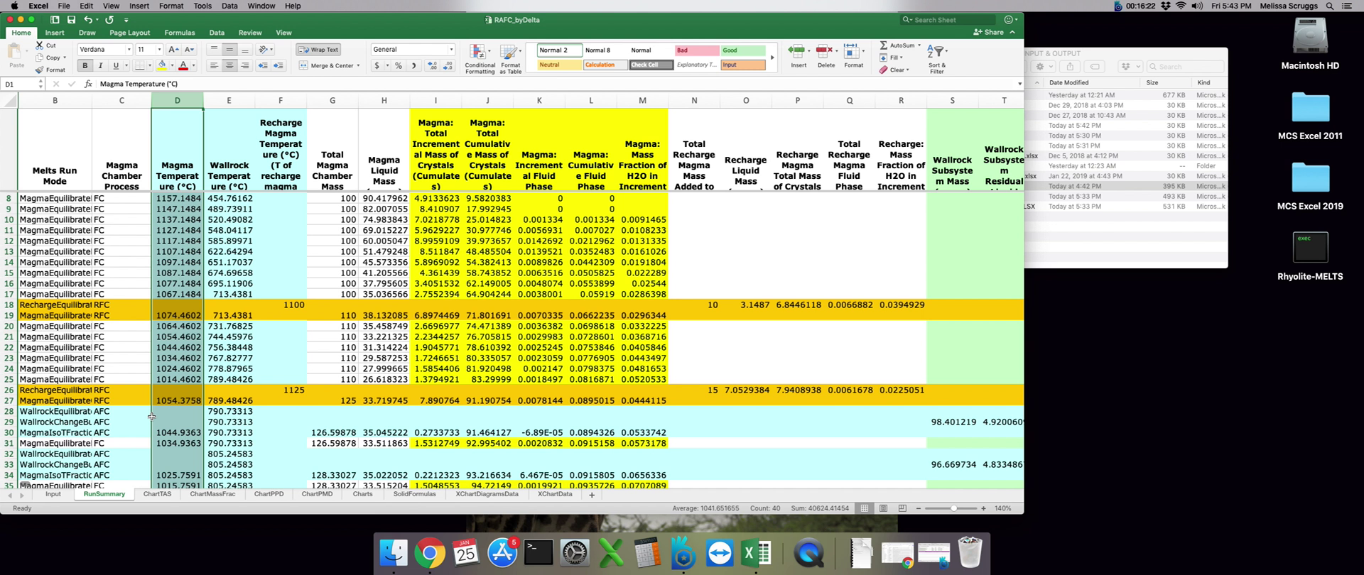
click(191, 315)
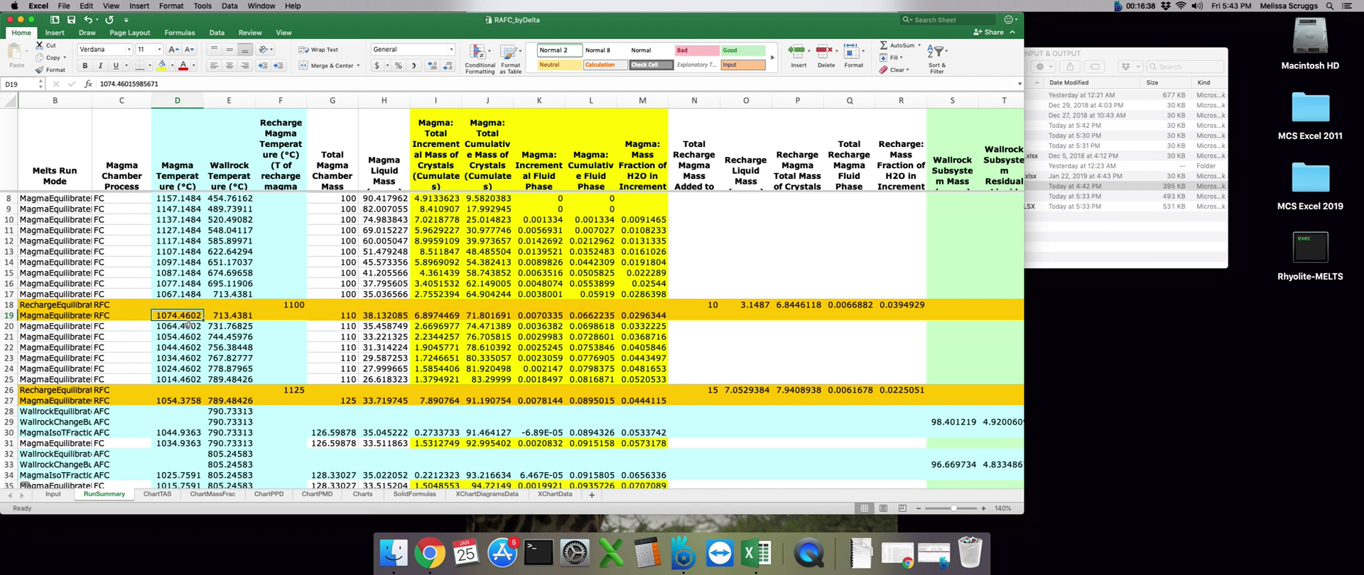
drag(188, 327, 183, 379)
click(186, 411)
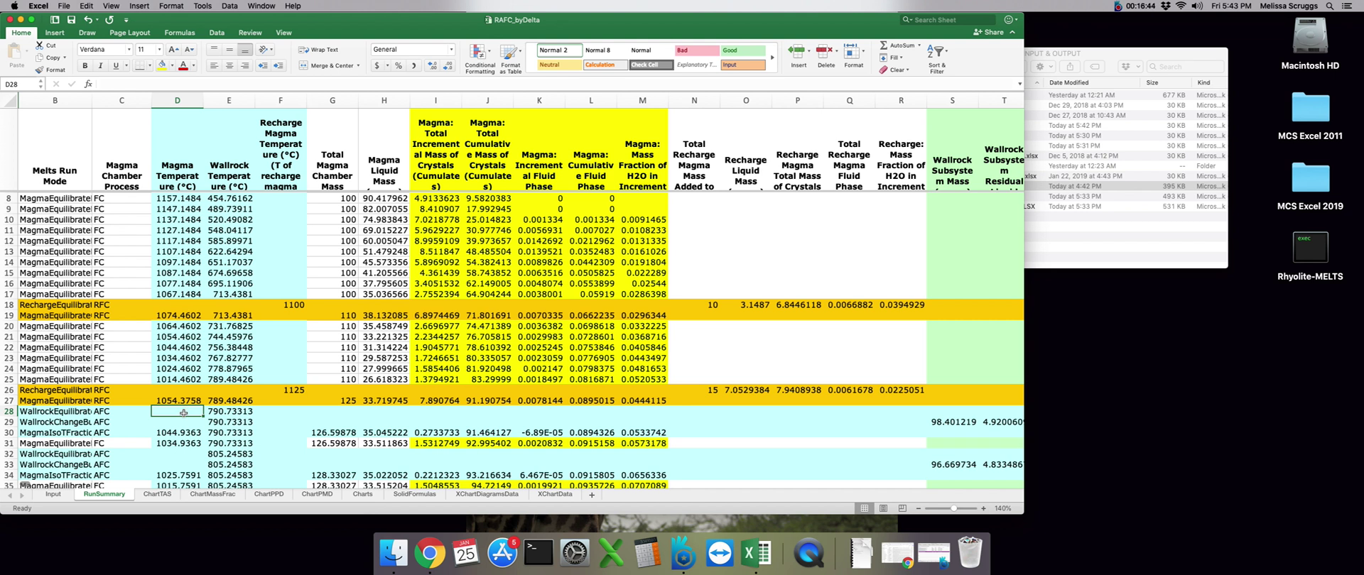
scroll(183, 413, down, 3)
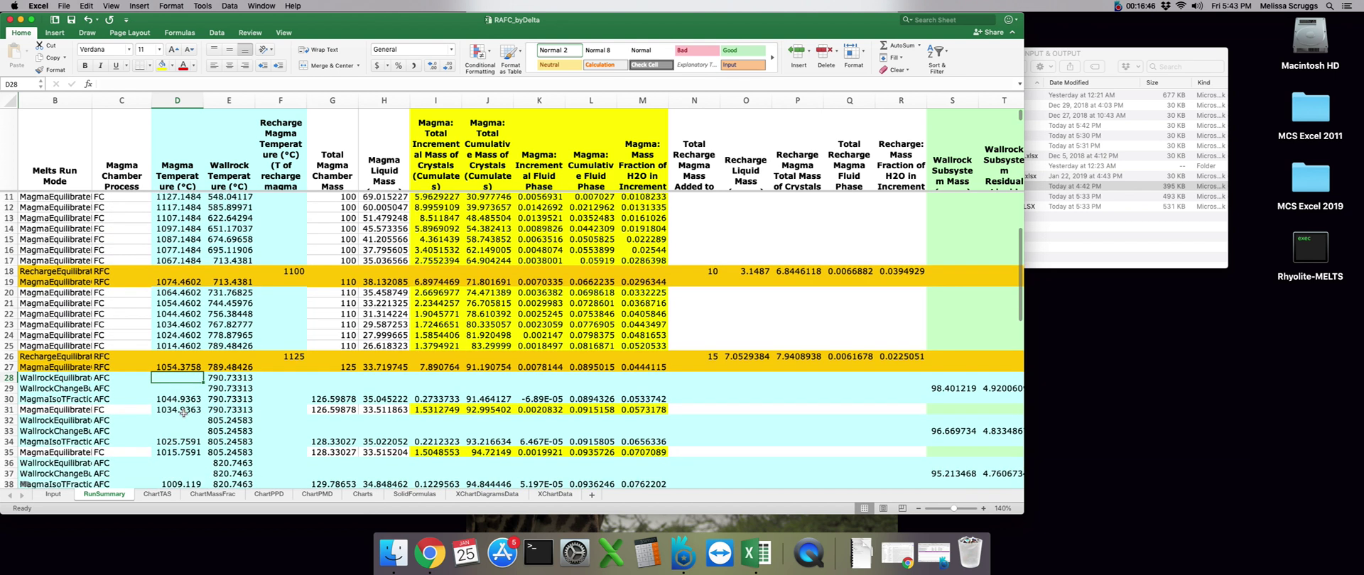
scroll(183, 413, down, 7)
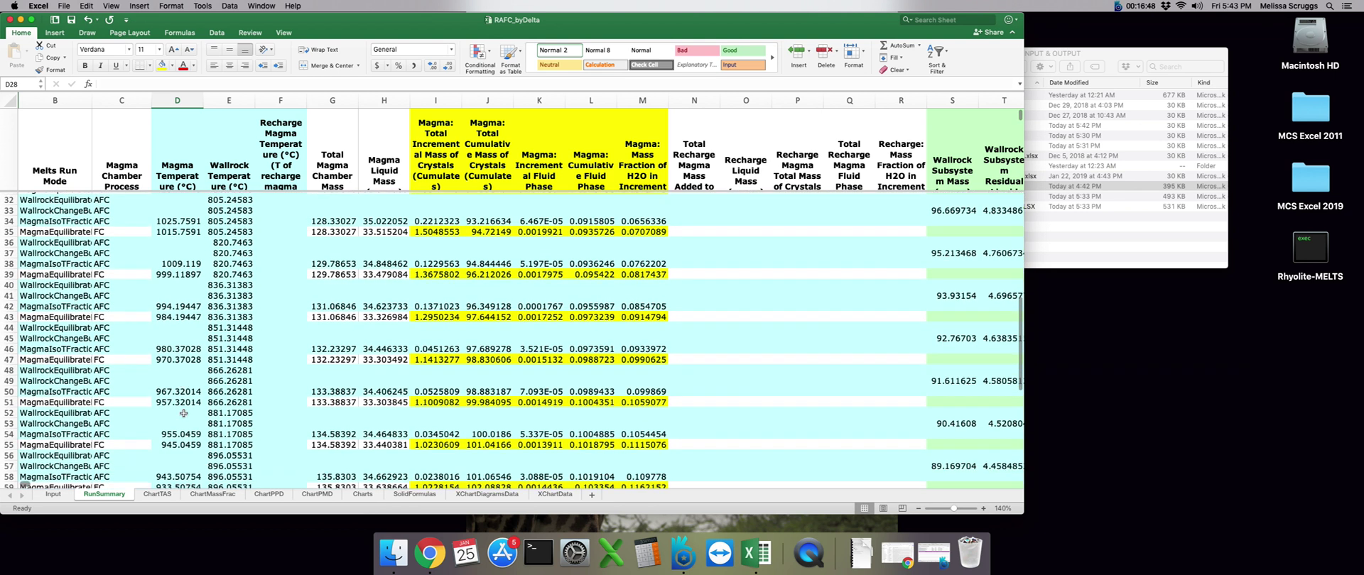
scroll(183, 413, down, 4)
scroll(184, 413, up, 3)
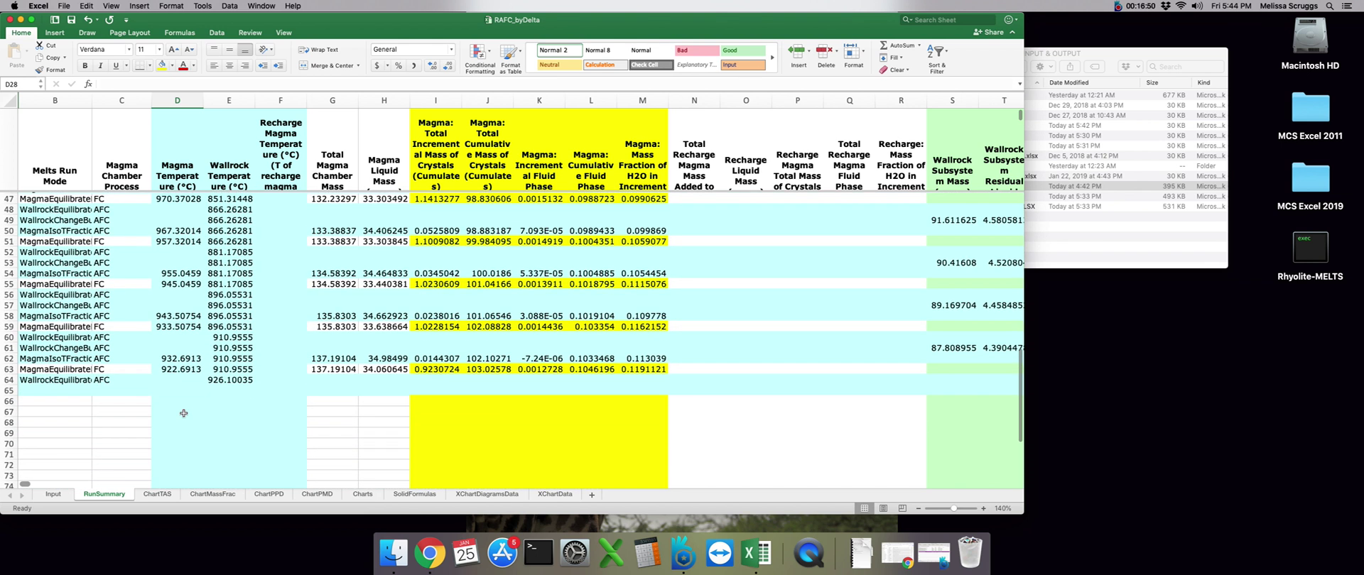